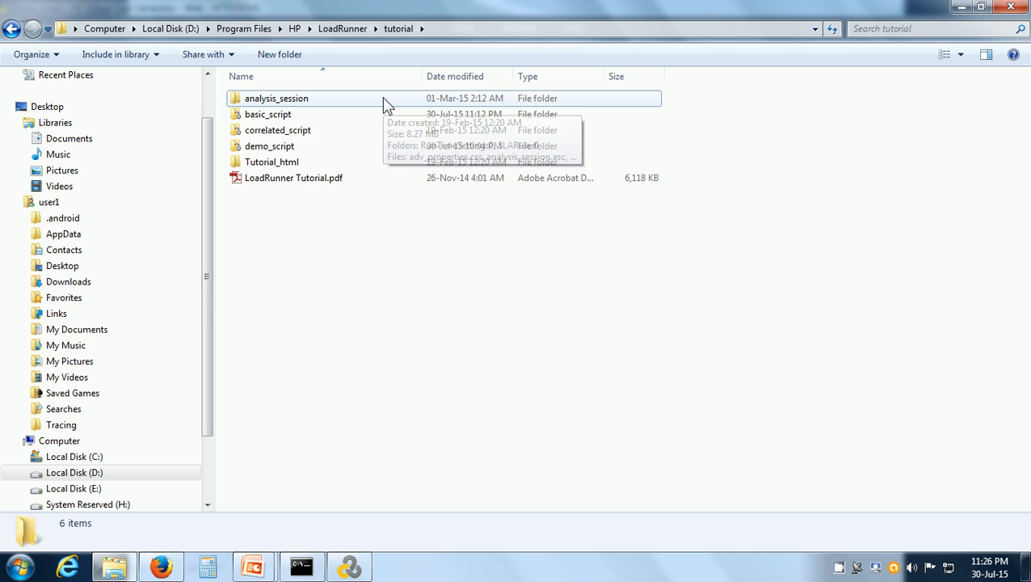
# - Switch to Virtual User Generator, replay basic_script, and check the Web Tours server console
pyautogui.click(361, 569)
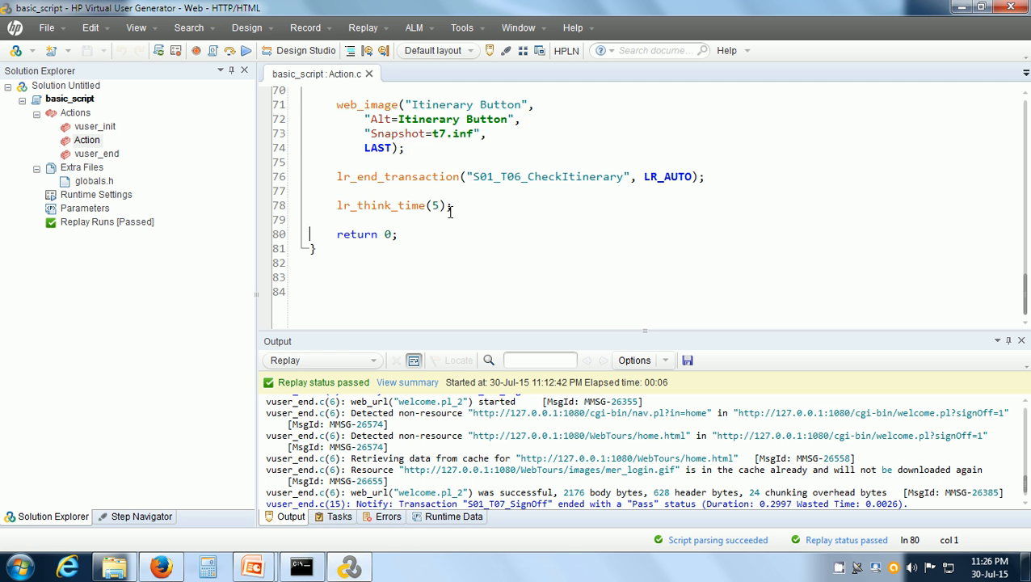
pyautogui.click(246, 50)
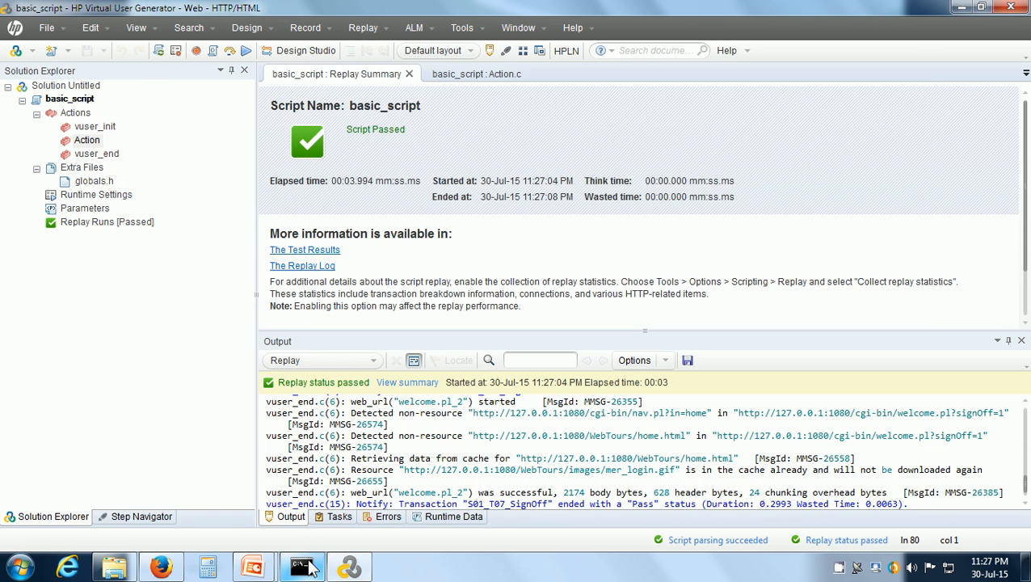
pyautogui.click(307, 567)
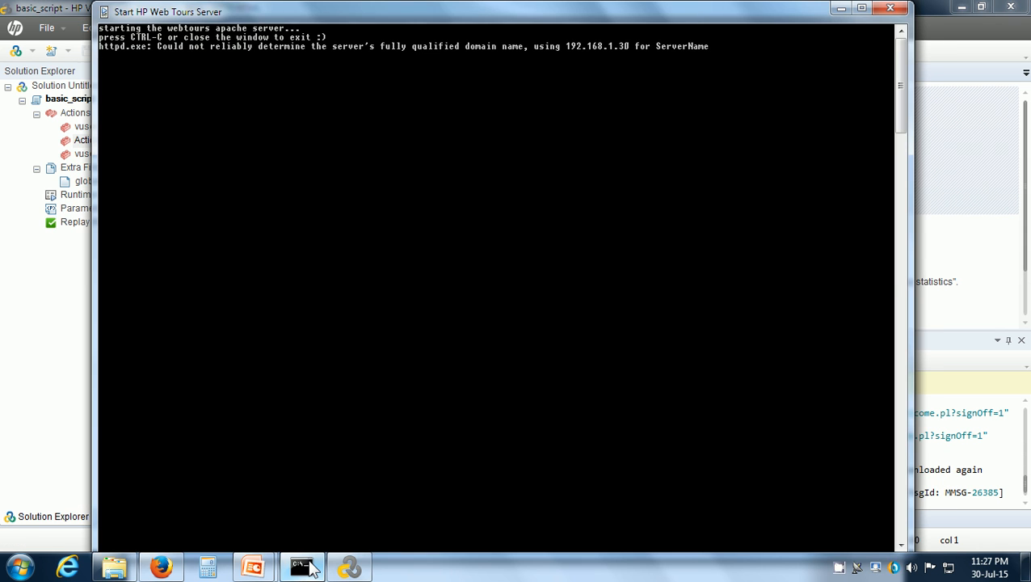
pyautogui.click(303, 567)
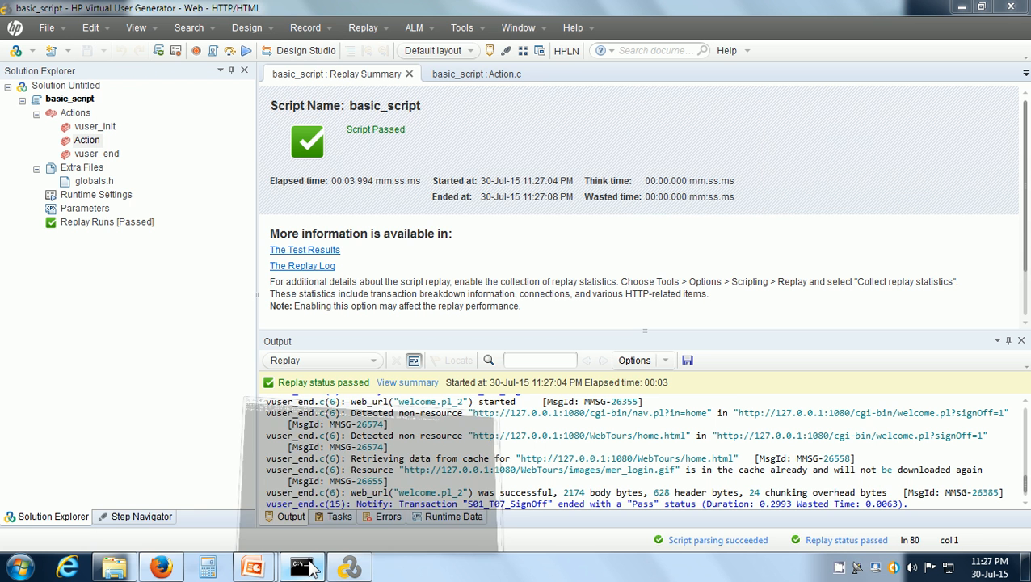
# - Switch to Firefox, refresh the Web Tours itinerary to check the Denver to Los Angeles booking, and cancel all reserved flights
pyautogui.click(161, 567)
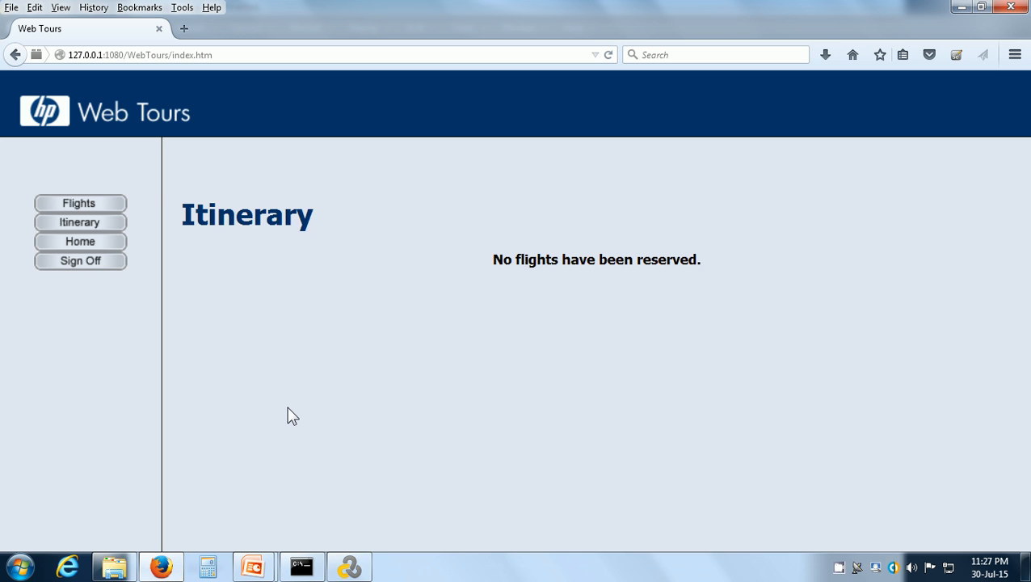
pyautogui.click(94, 231)
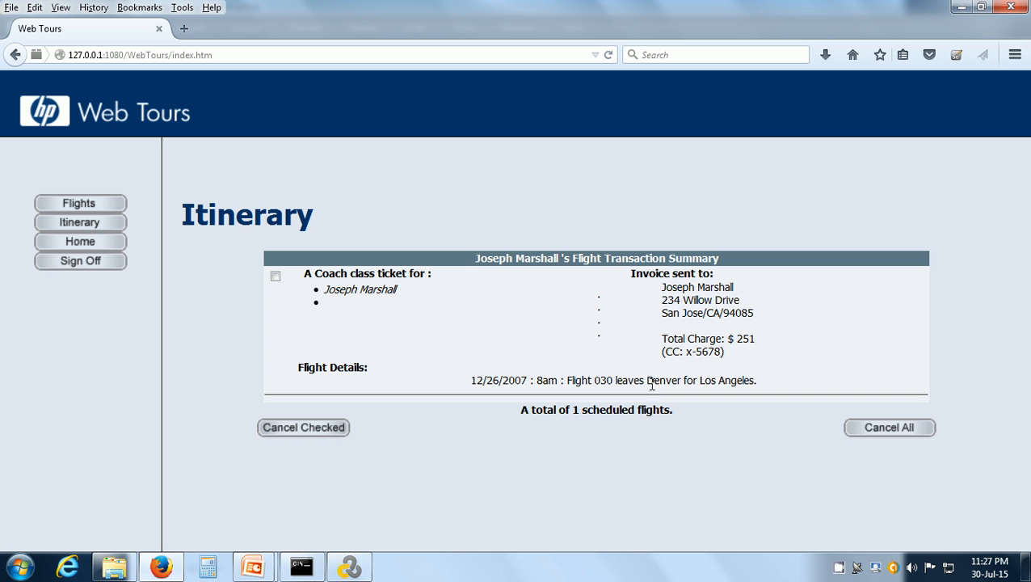
pyautogui.moveTo(647, 376); pyautogui.dragTo(756, 379)
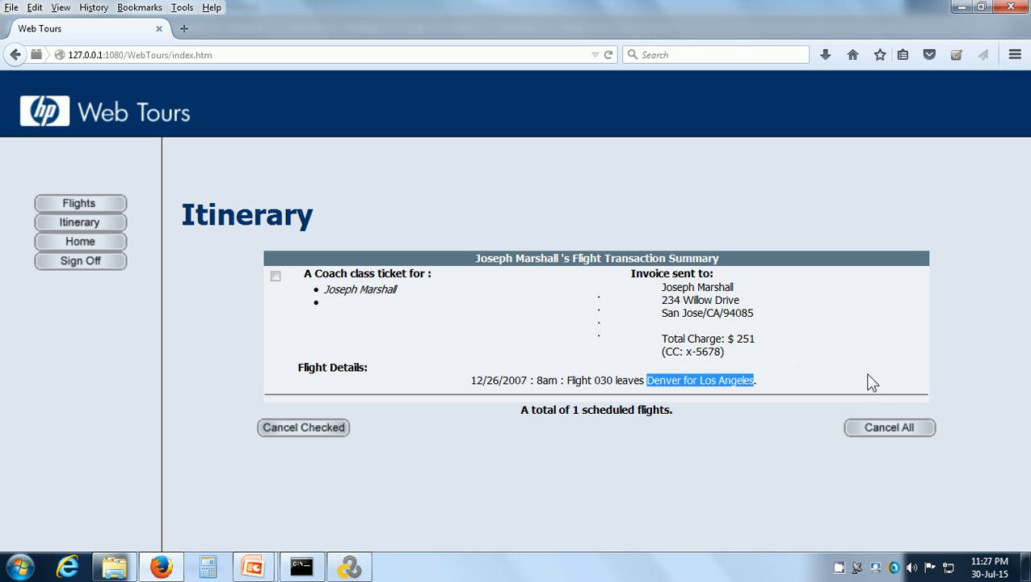
pyautogui.click(876, 436)
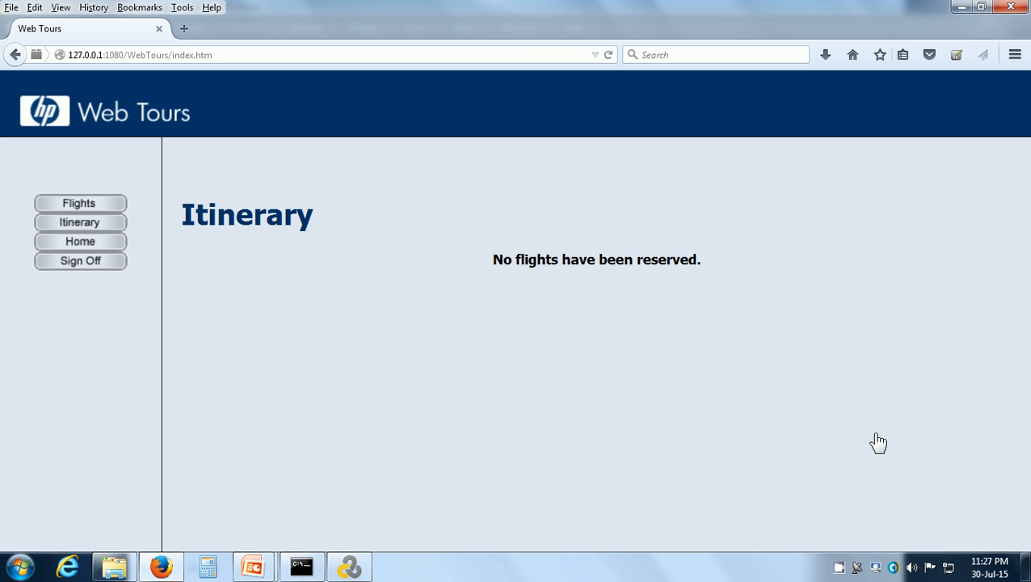
# - Return to Virtual User Generator and launch the HP LoadRunner Controller
pyautogui.click(365, 573)
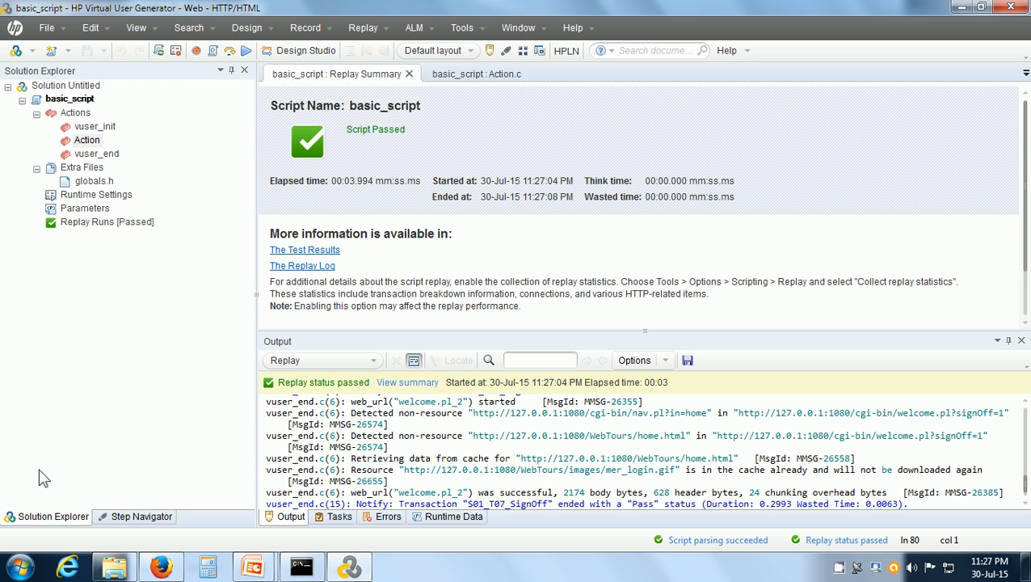
pyautogui.click(19, 567)
pyautogui.click(55, 501)
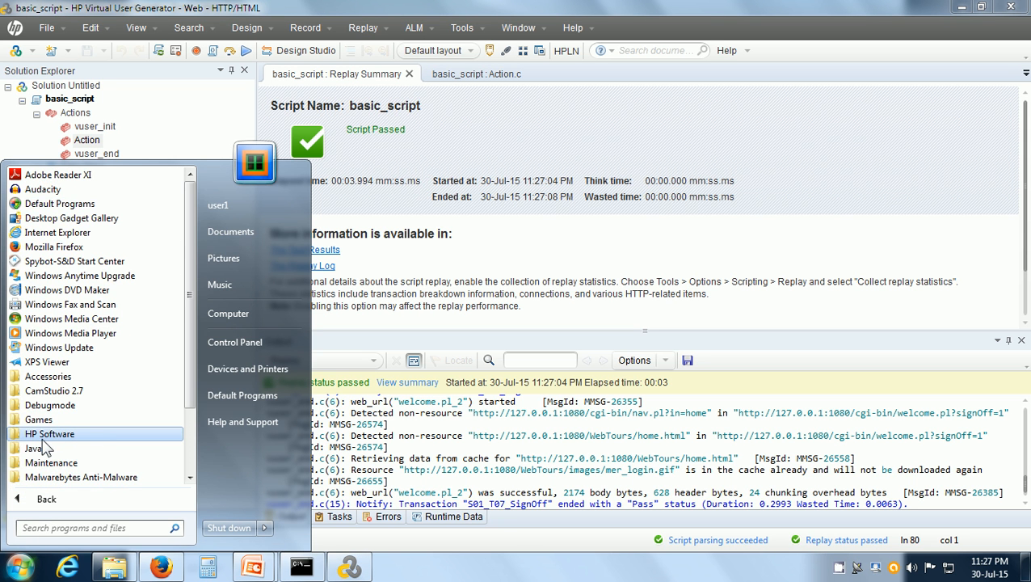
pyautogui.click(44, 436)
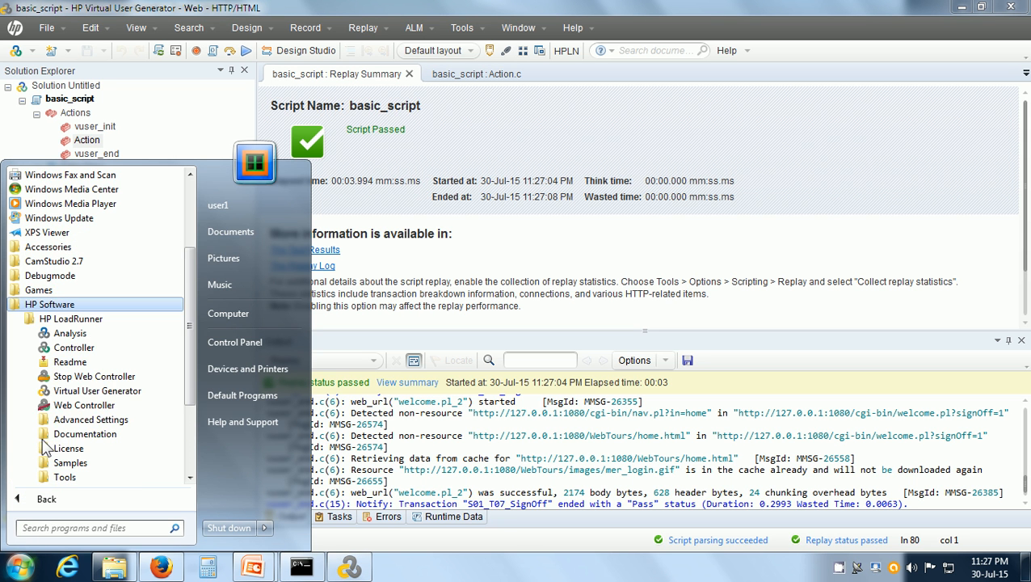
pyautogui.click(71, 349)
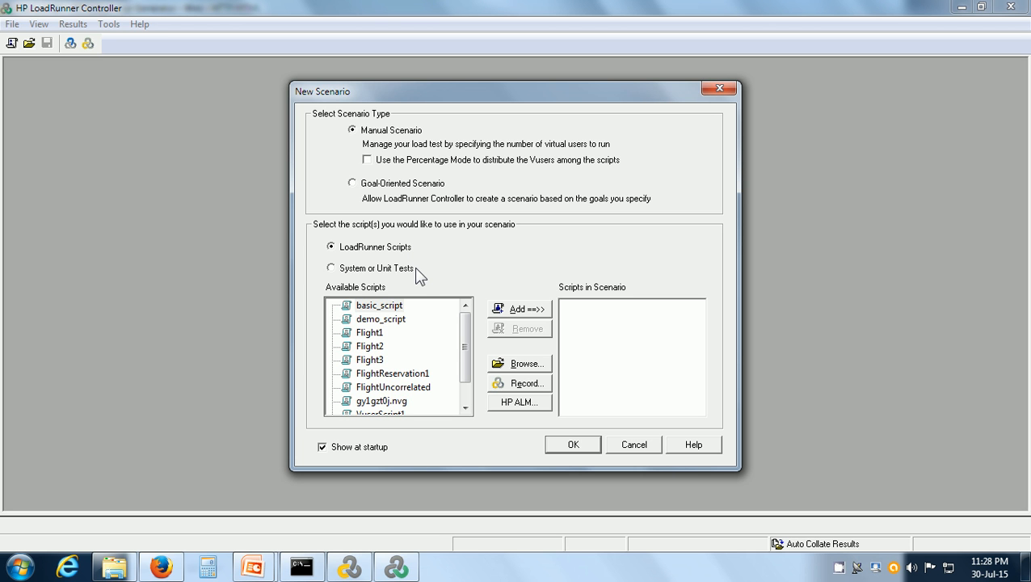
# - Create a manual scenario using the LoadRunner script basic_script, and look over its Run view before returning to the design
pyautogui.click(330, 269)
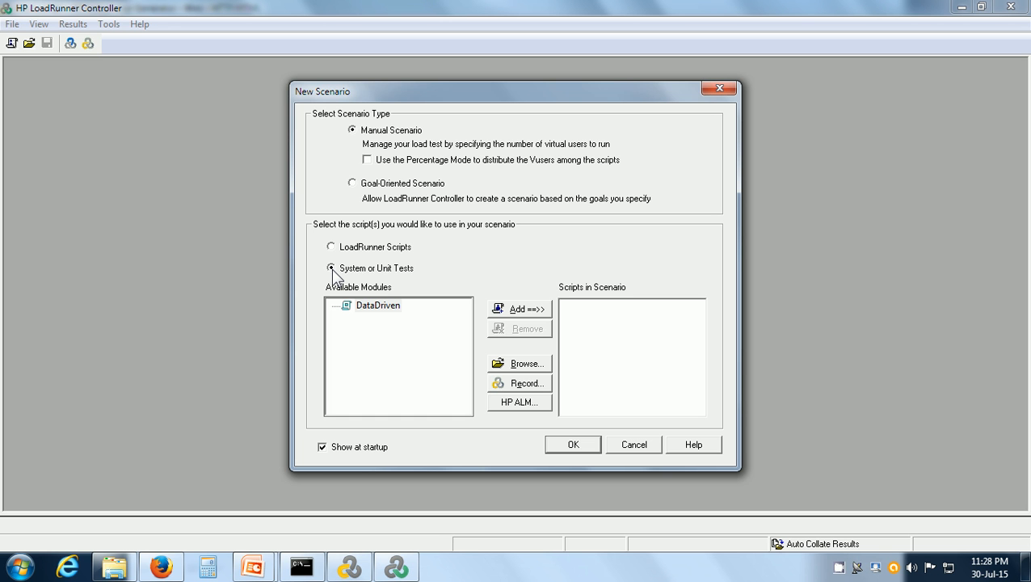
pyautogui.click(332, 248)
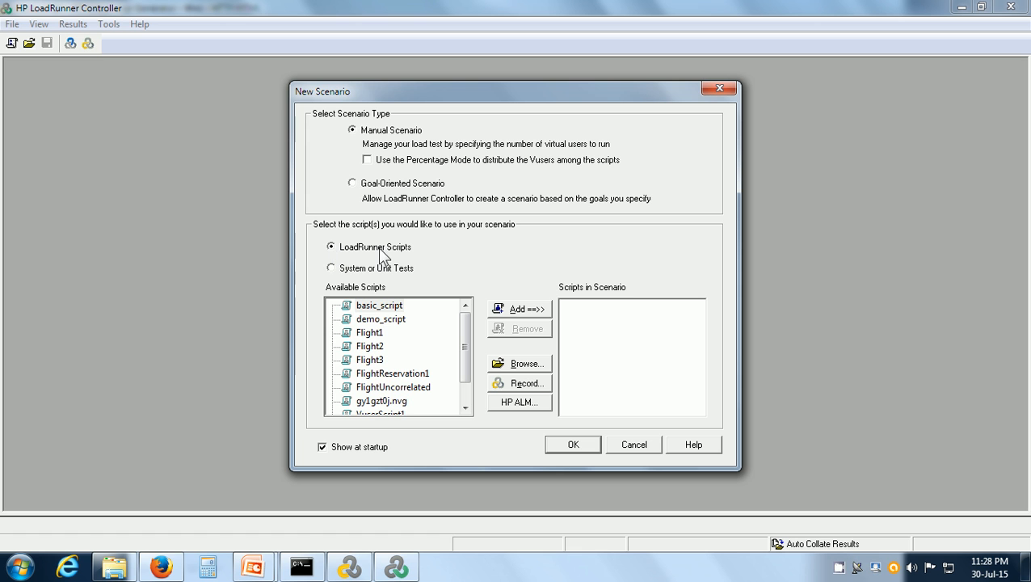
pyautogui.click(367, 311)
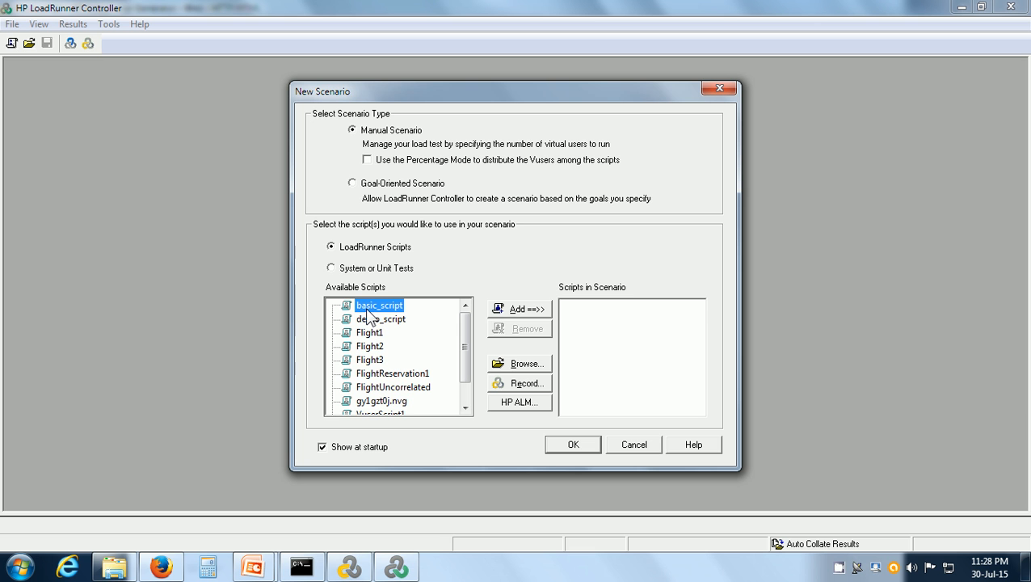
pyautogui.click(517, 309)
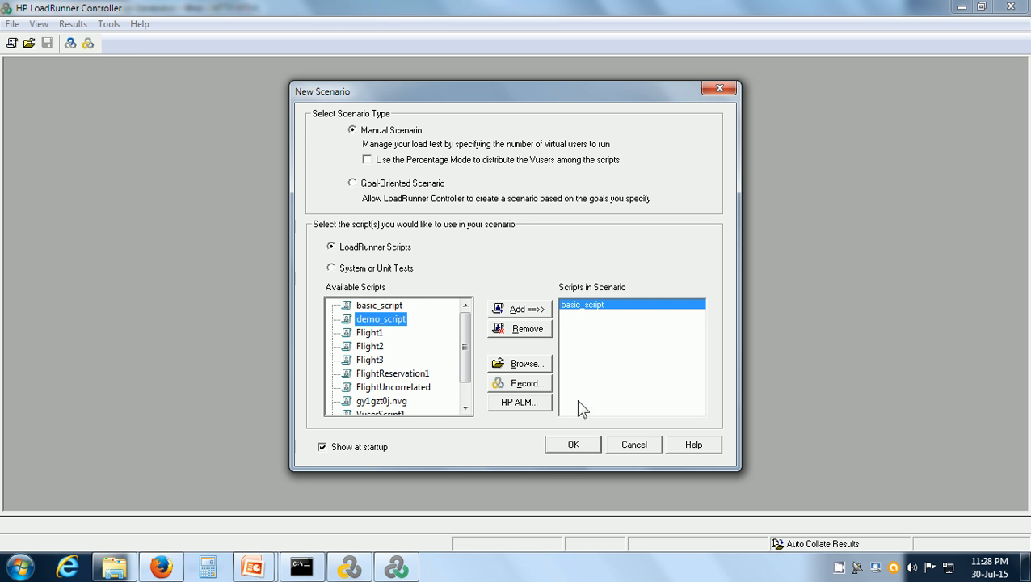
pyautogui.click(573, 444)
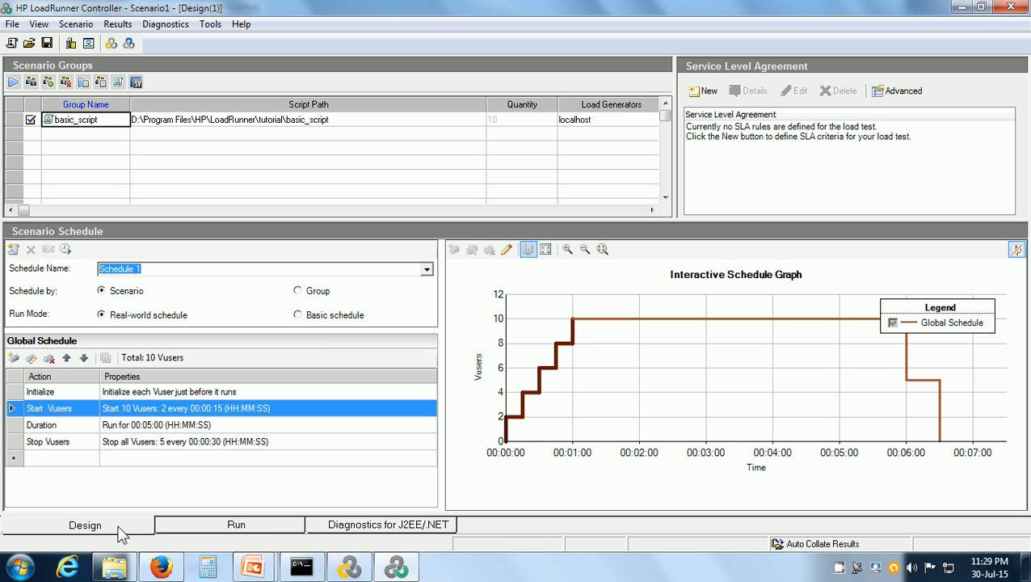
pyautogui.click(274, 537)
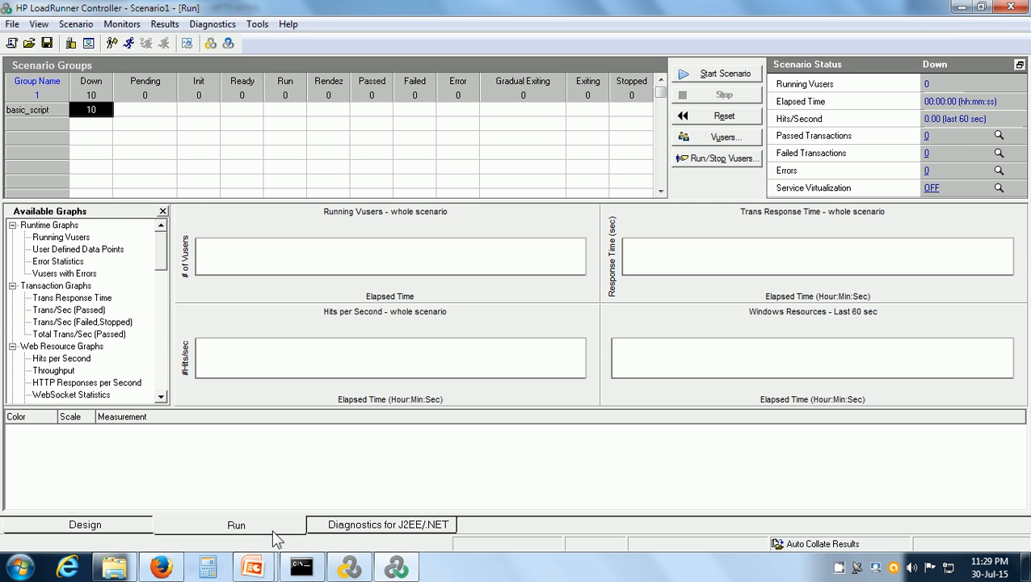
pyautogui.click(125, 526)
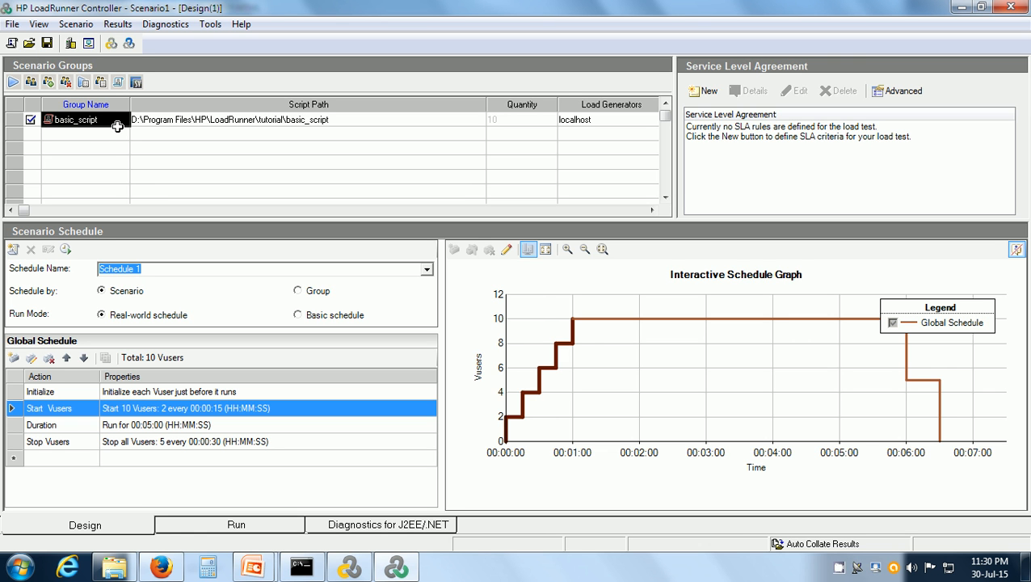
# - Rename the basic_script scenario group to ReservationGroup
pyautogui.click(100, 83)
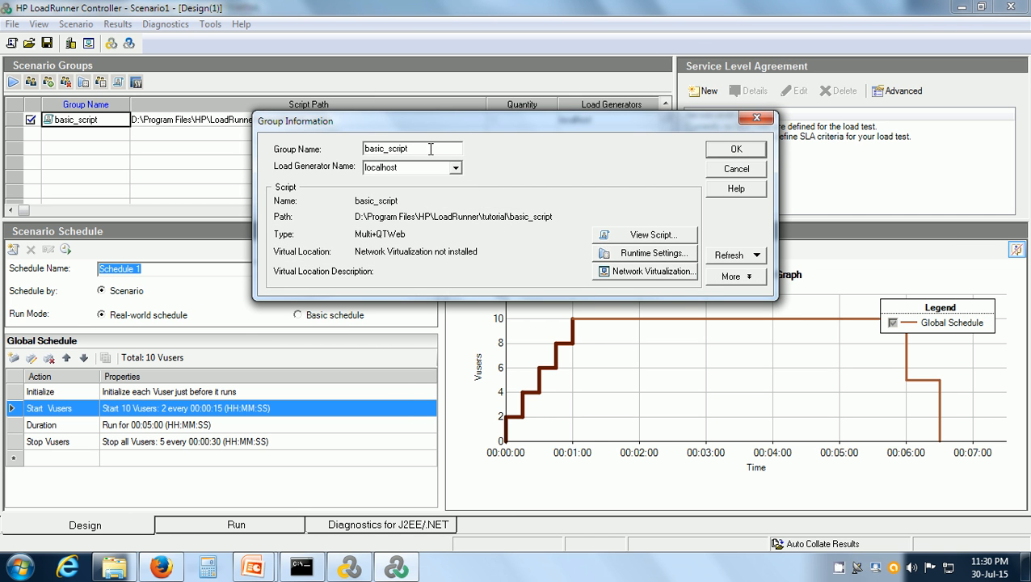
pyautogui.moveTo(429, 148); pyautogui.dragTo(364, 149)
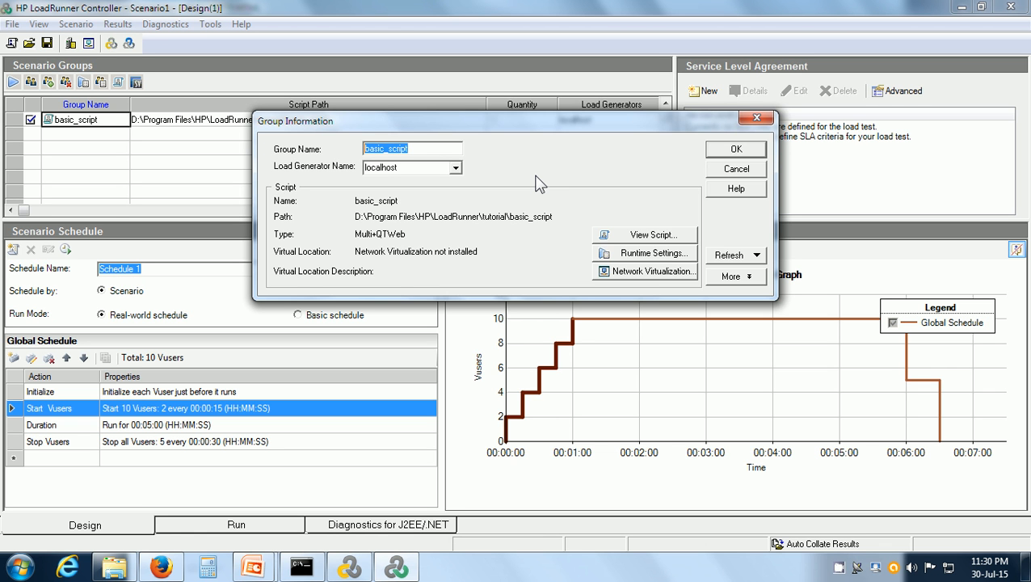
pyautogui.write('ReservationGroup')
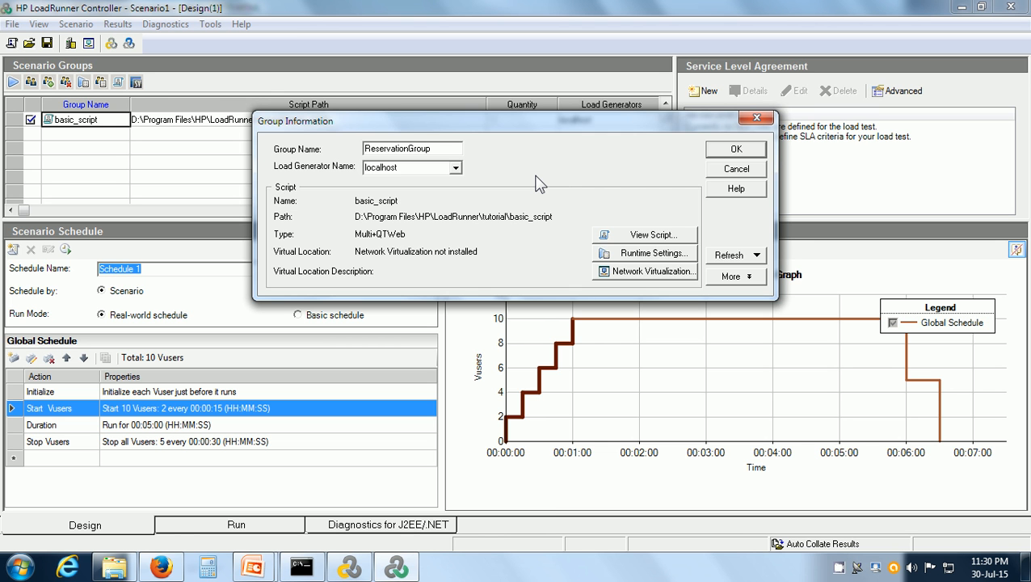
pyautogui.click(733, 150)
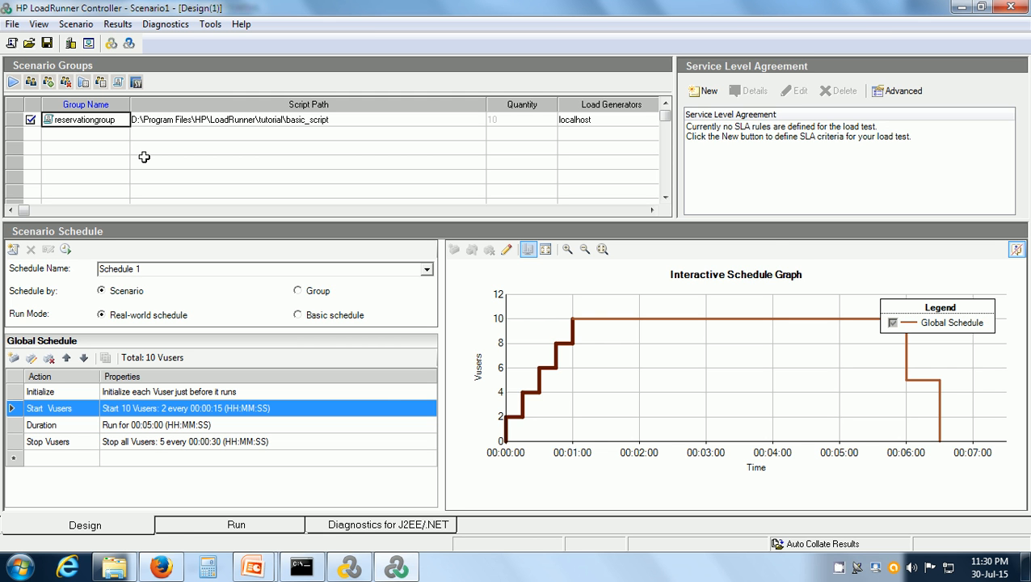
# - Set the reservation group's runtime think time to a random percentage of the recorded time, with minimum 75% and maximum 125%
pyautogui.click(100, 82)
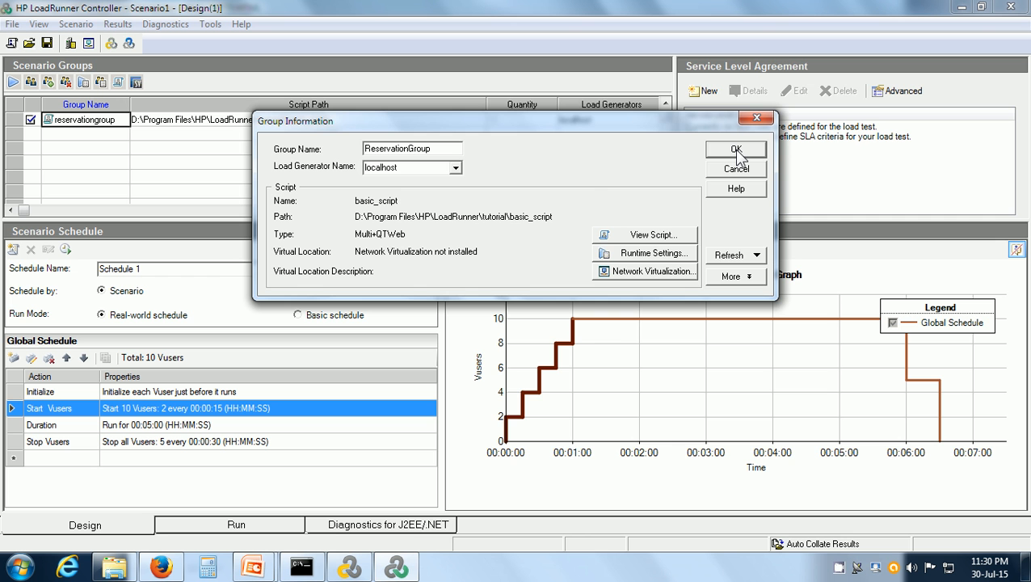
pyautogui.click(689, 256)
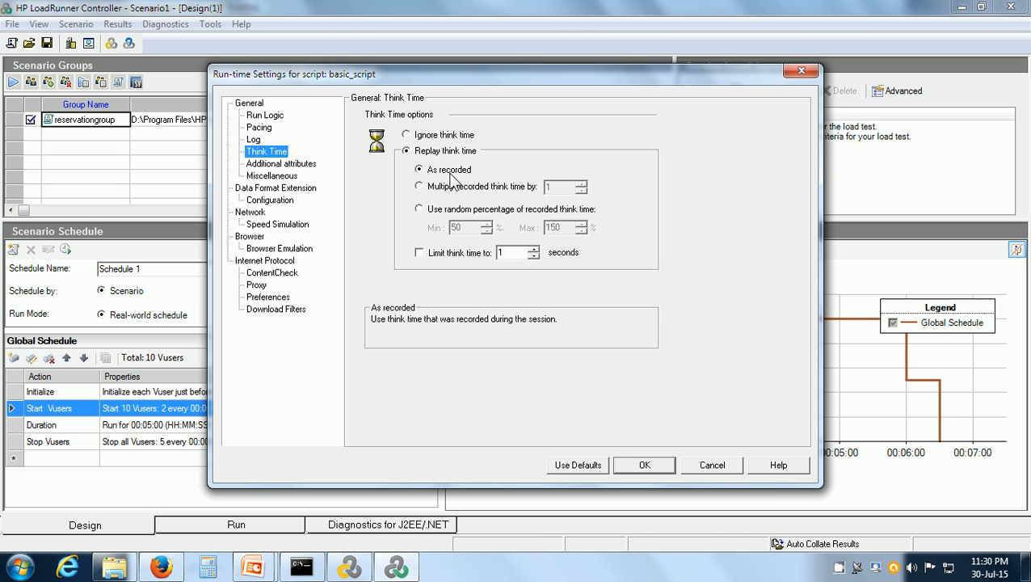
pyautogui.click(419, 209)
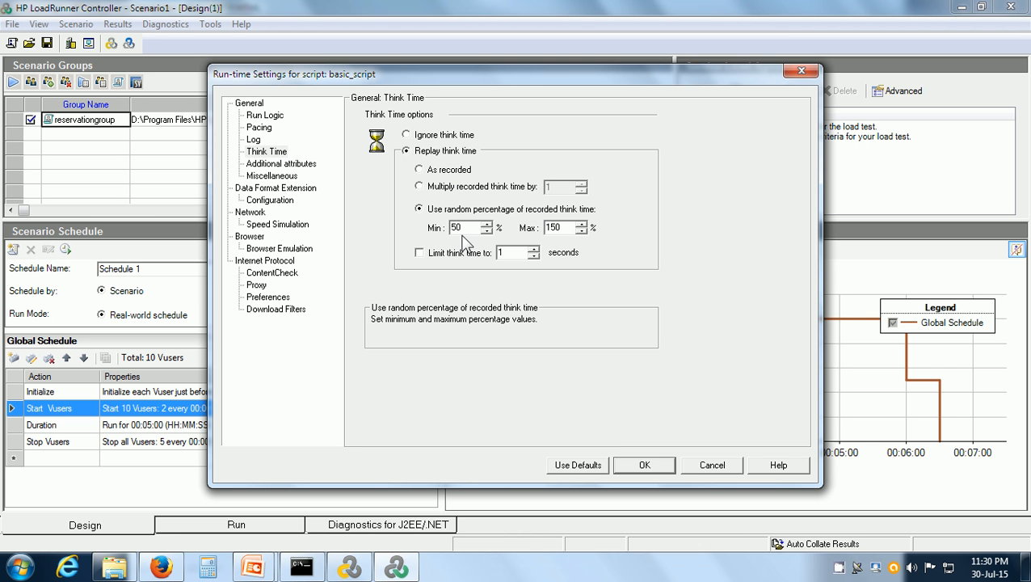
pyautogui.moveTo(466, 227); pyautogui.dragTo(420, 232)
pyautogui.write('75')
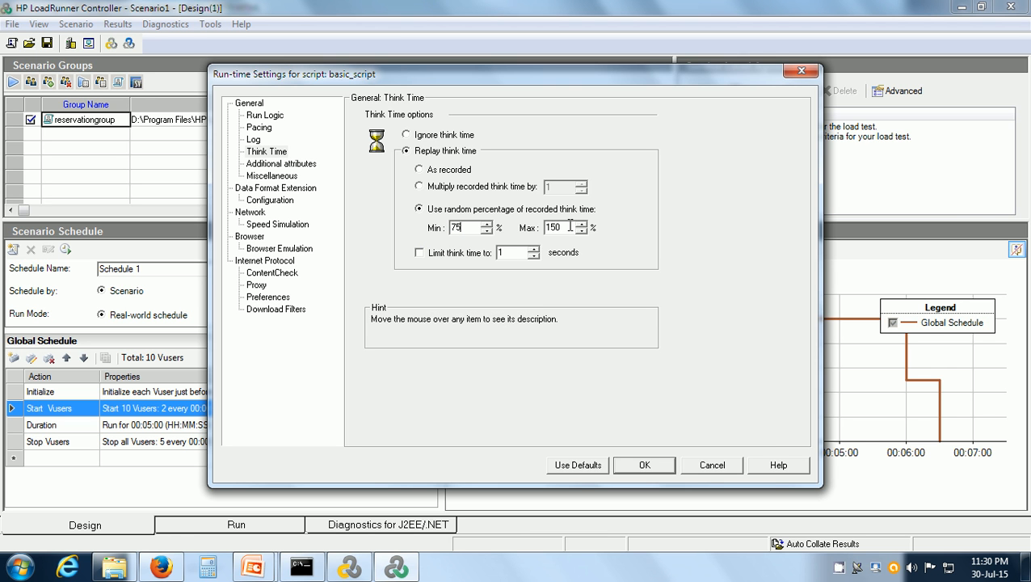
pyautogui.moveTo(570, 227); pyautogui.dragTo(536, 228)
pyautogui.write('125')
pyautogui.click(644, 465)
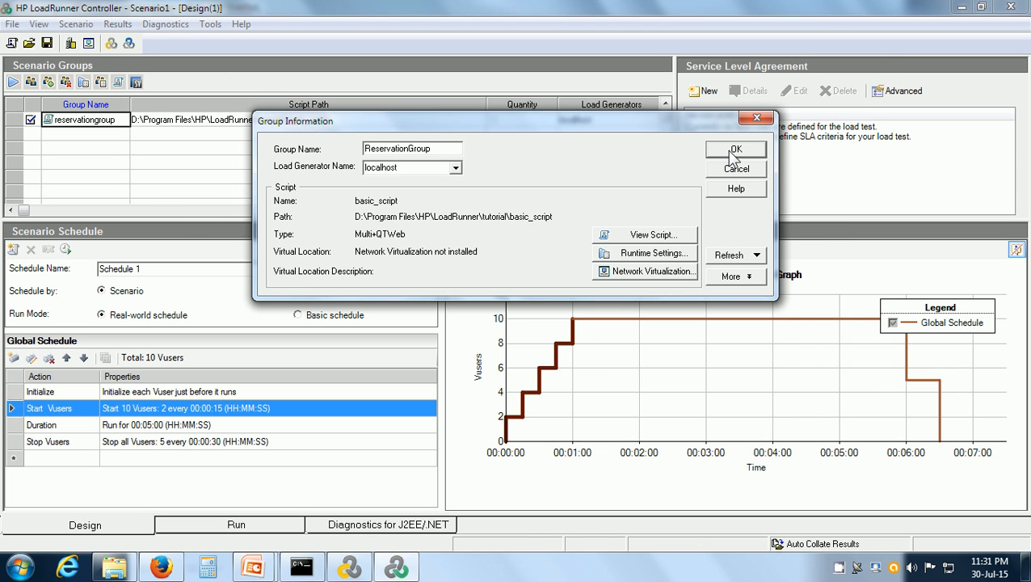
pyautogui.click(734, 151)
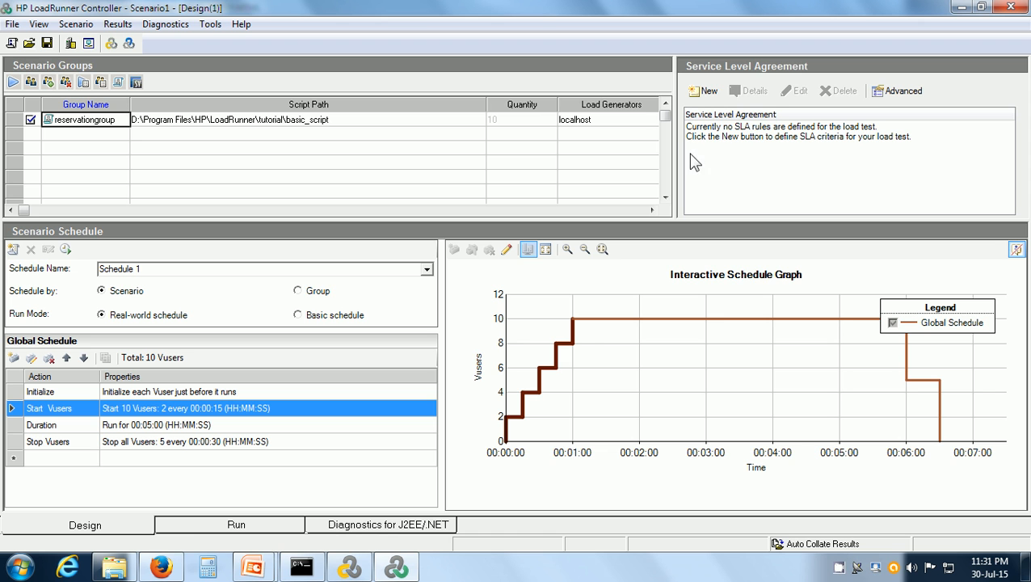
pyautogui.rightClick(114, 134)
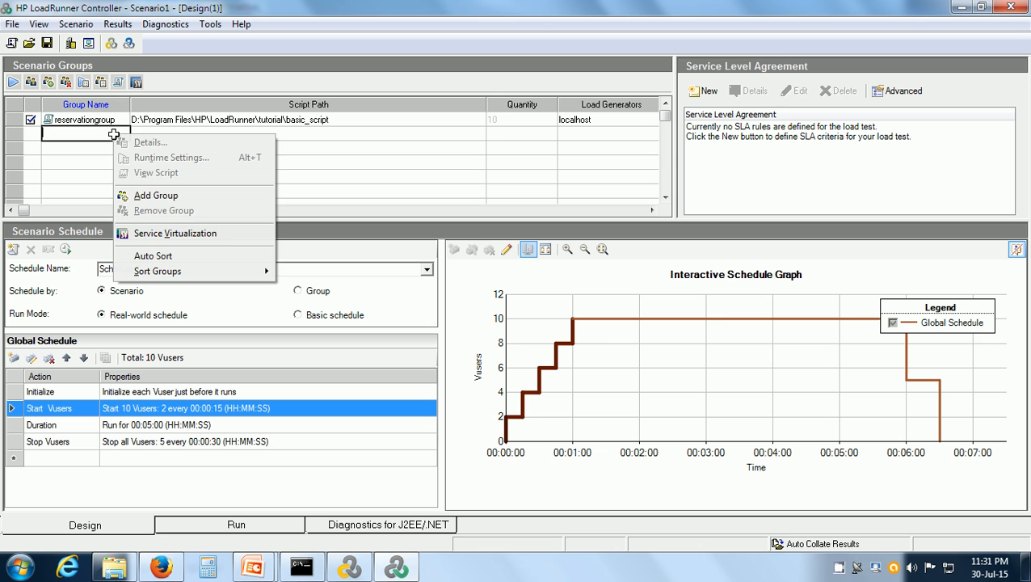
pyautogui.click(150, 198)
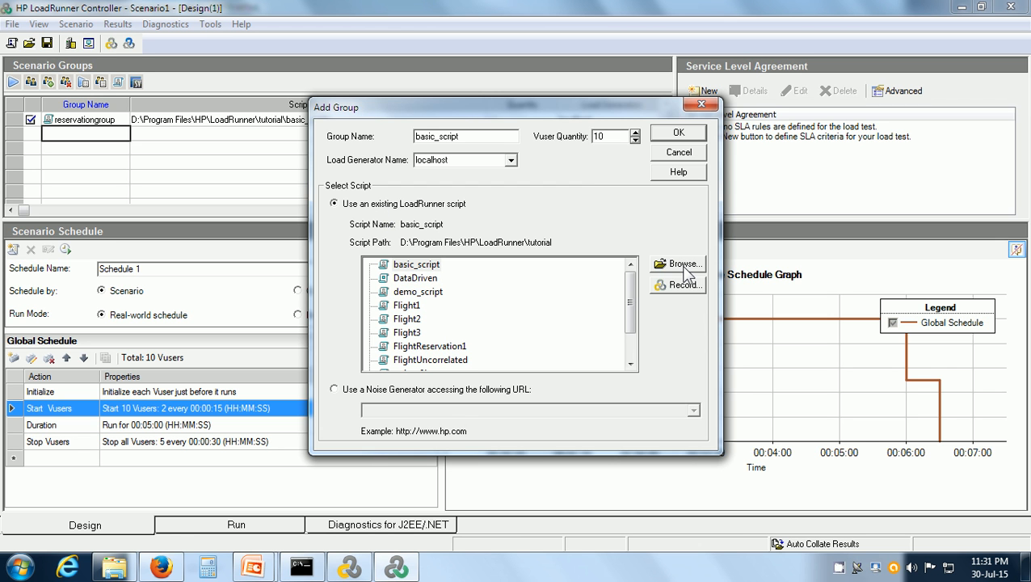
pyautogui.click(334, 390)
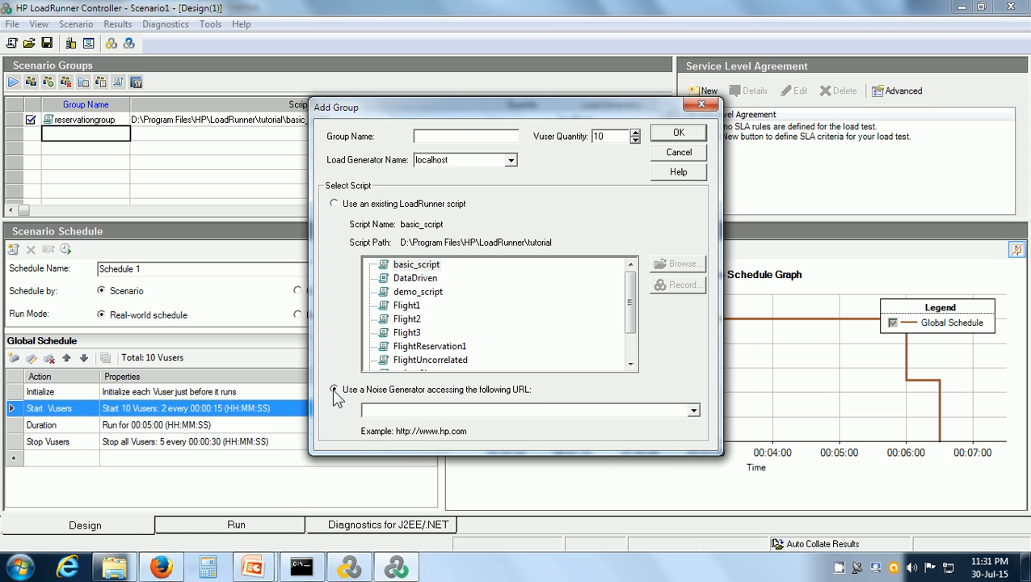
pyautogui.click(418, 411)
pyautogui.write('http://127.0.0.1:1080/WebTours/index.htm')
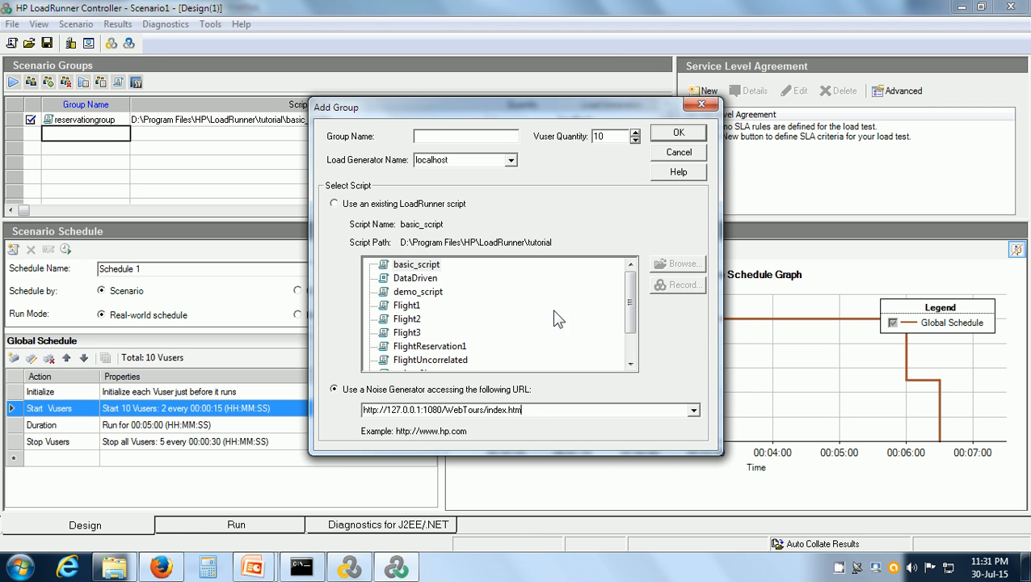
pyautogui.click(678, 153)
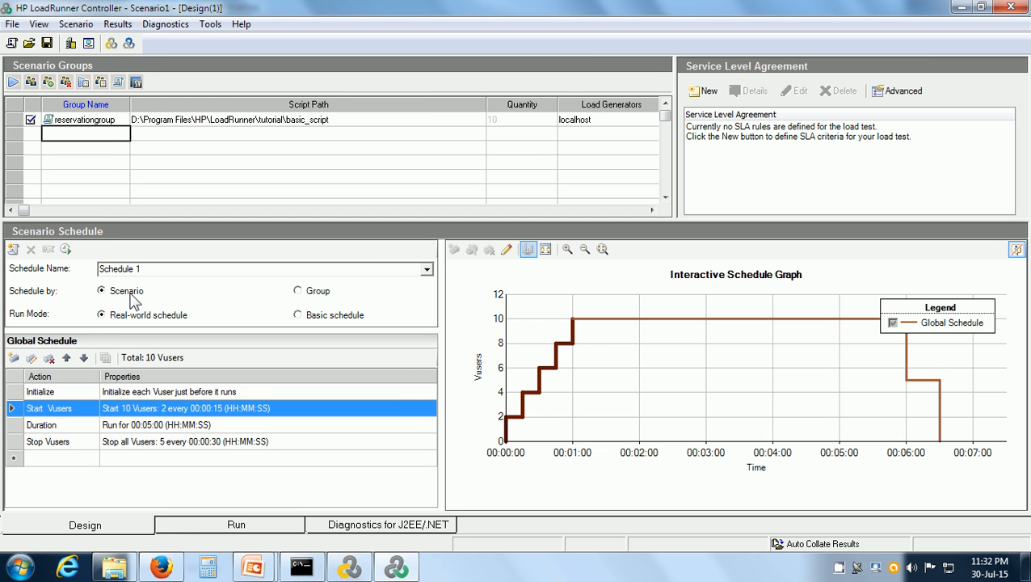
# - Set the scenario schedule to run by group instead of by scenario
pyautogui.click(299, 292)
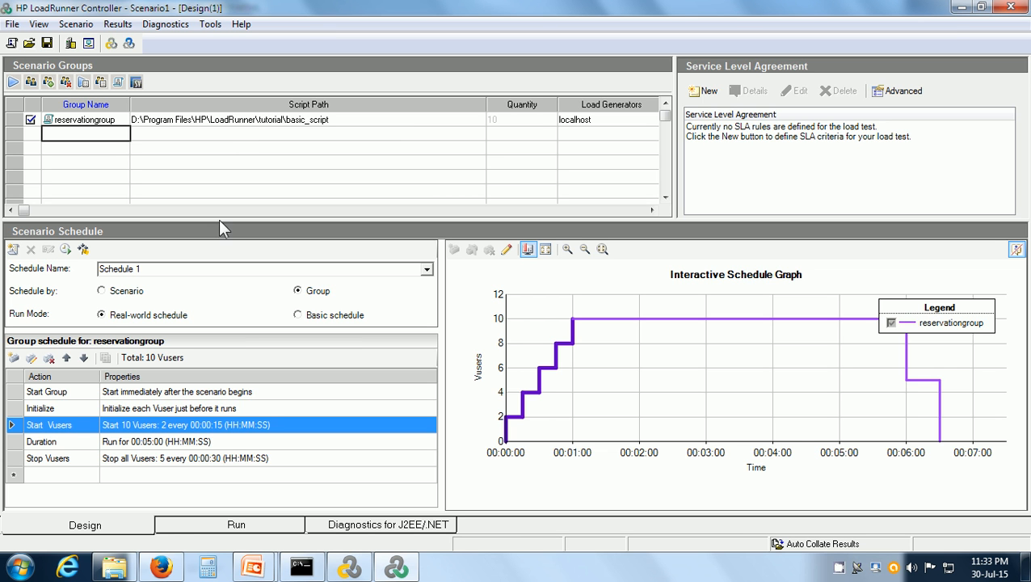
# - Switch the schedule to run by scenario in basic schedule mode, and set the reservation group's quantity to 15 Vusers
pyautogui.click(101, 291)
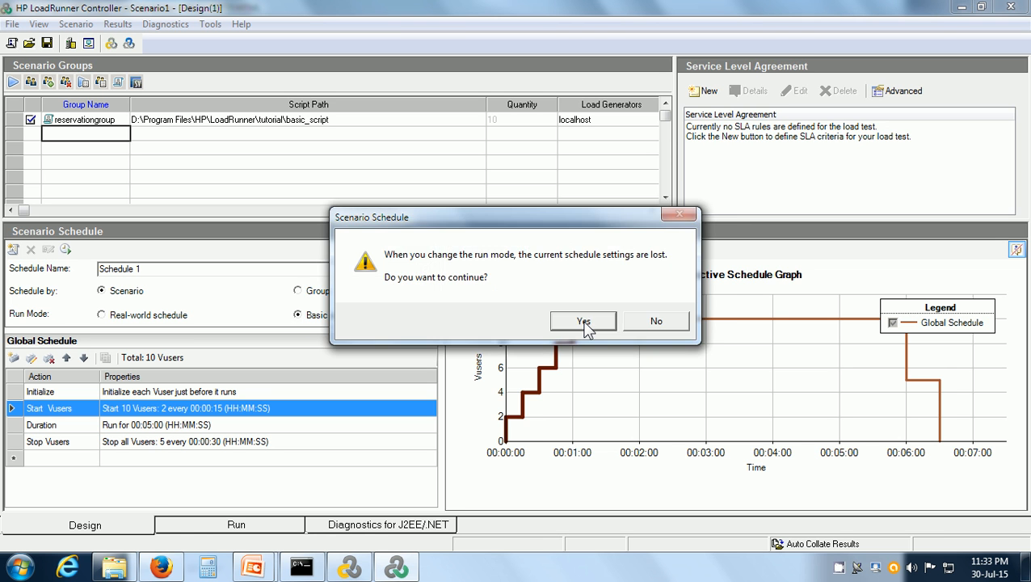
pyautogui.click(583, 321)
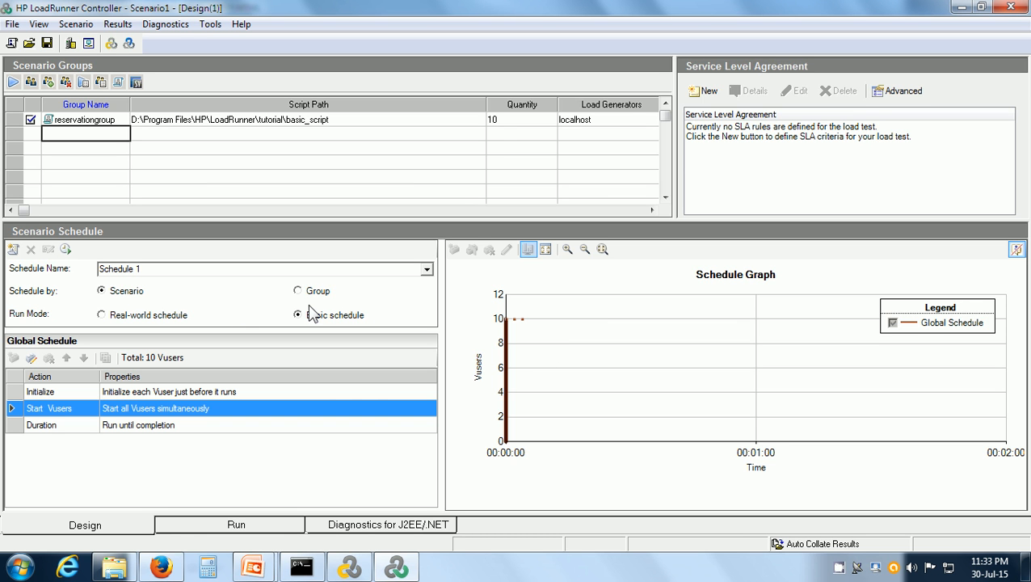
pyautogui.click(505, 120)
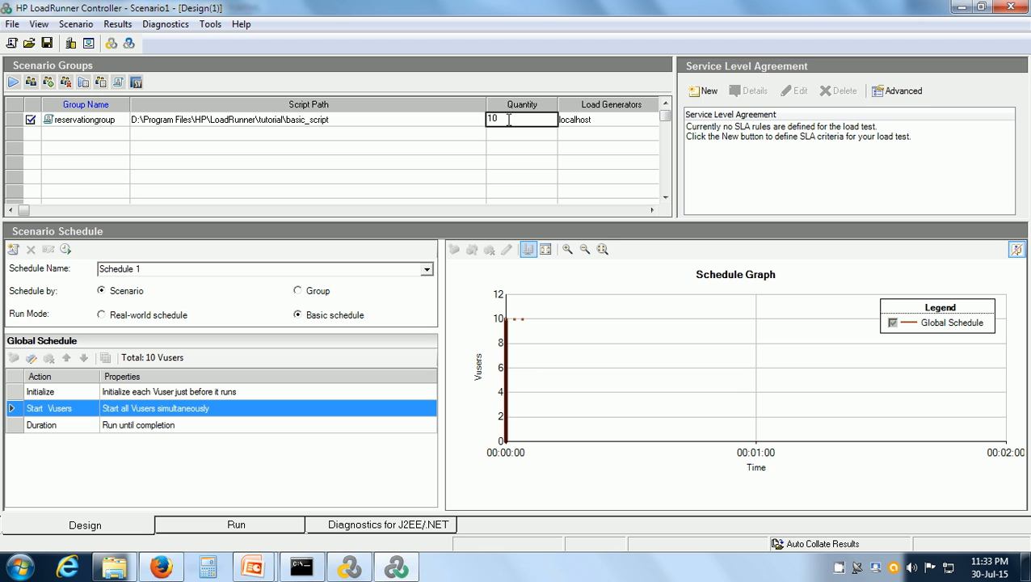
pyautogui.press('BackSpace')
pyautogui.write('5')
pyautogui.press('Return')
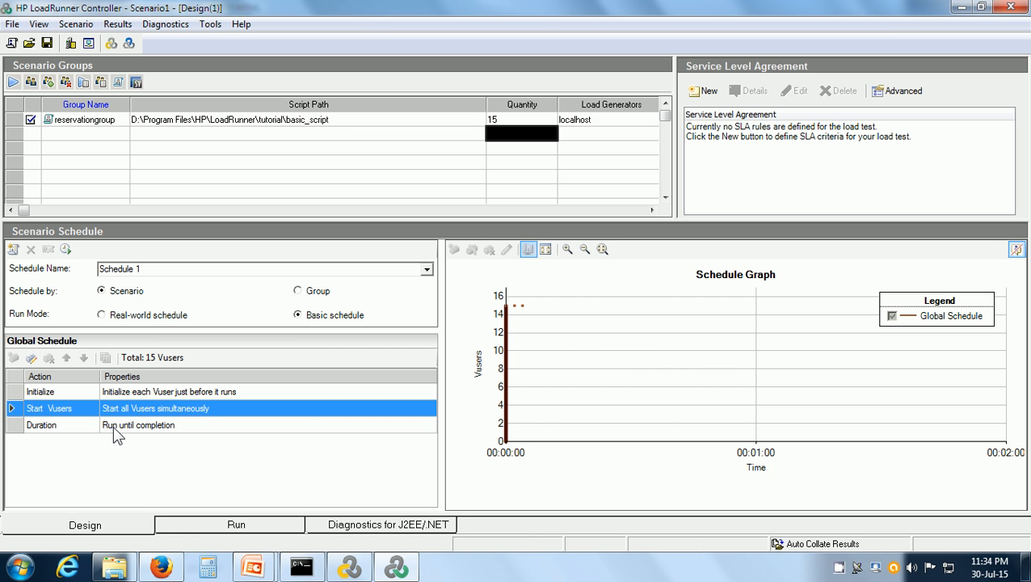
# - Start the scenario with the run-until-completion duration, overwriting the existing results directory
pyautogui.click(49, 426)
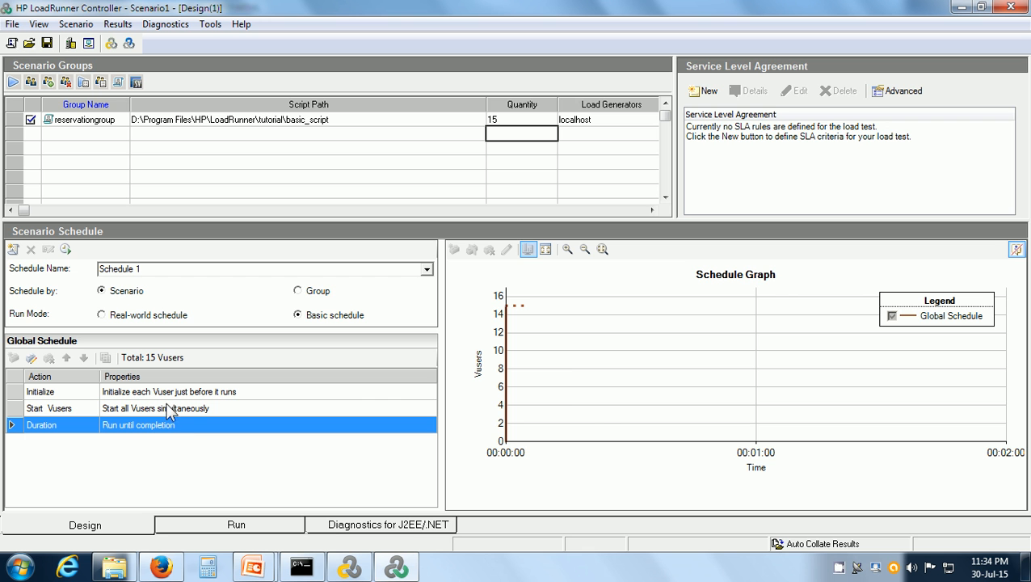
pyautogui.click(13, 83)
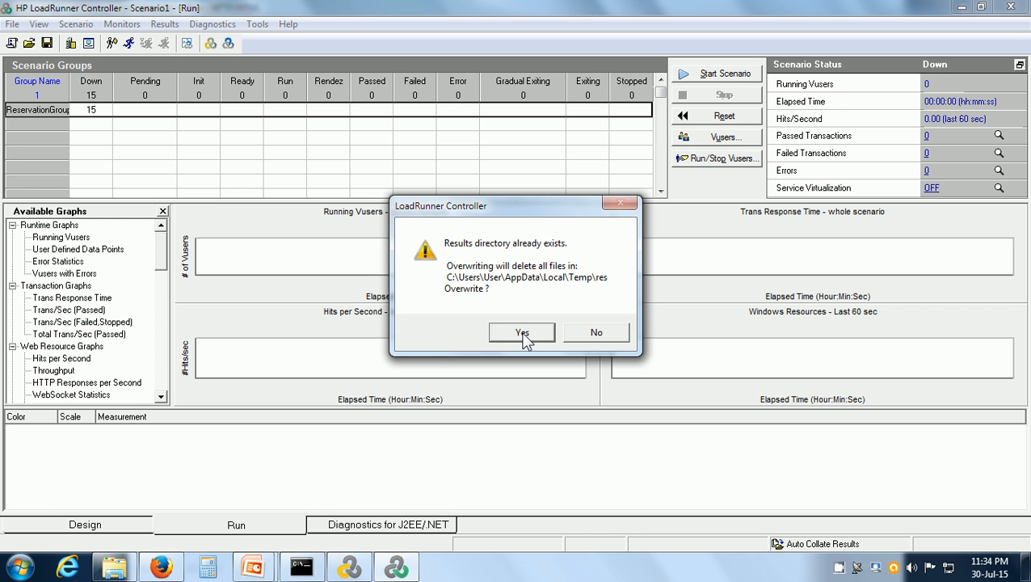
pyautogui.click(522, 332)
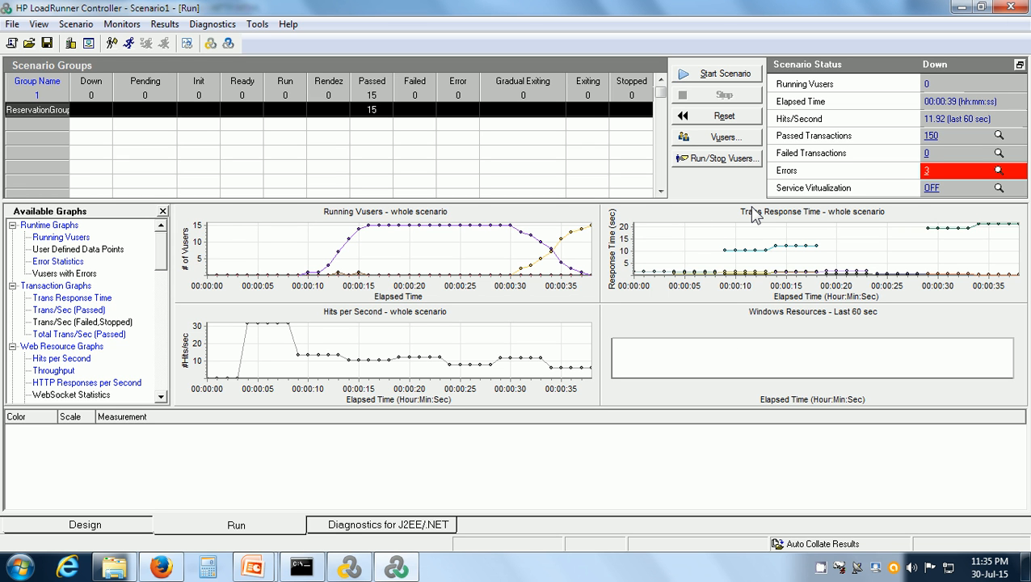
# - Examine the passed transactions of the finished run, checking the passed count for Action_Transaction
pyautogui.click(930, 136)
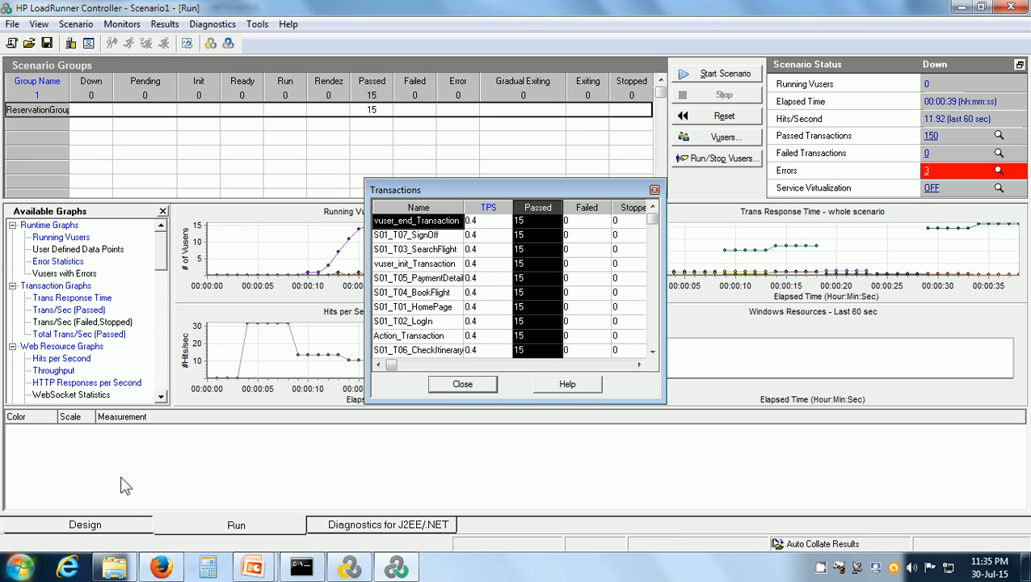
pyautogui.click(420, 336)
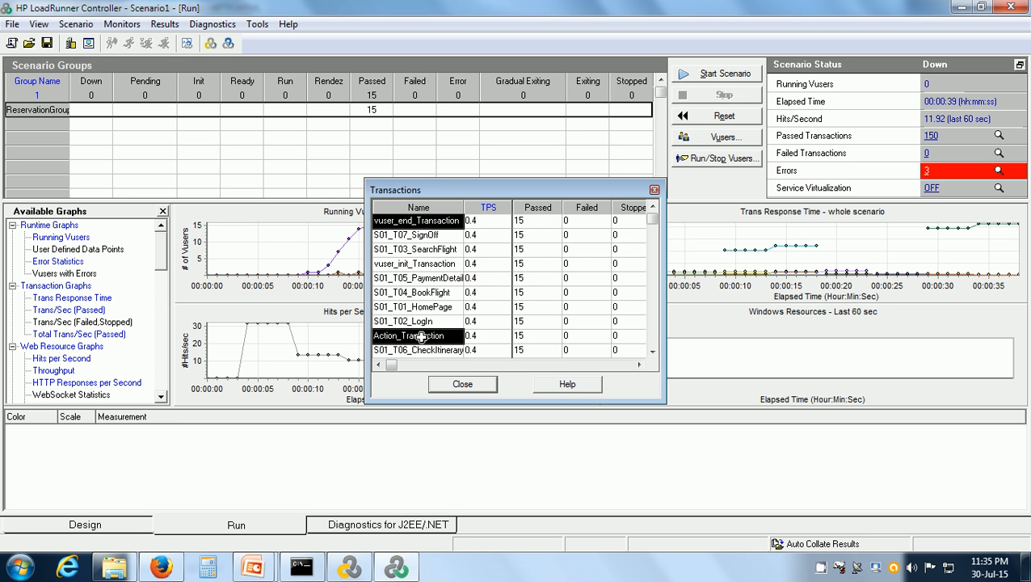
pyautogui.click(527, 337)
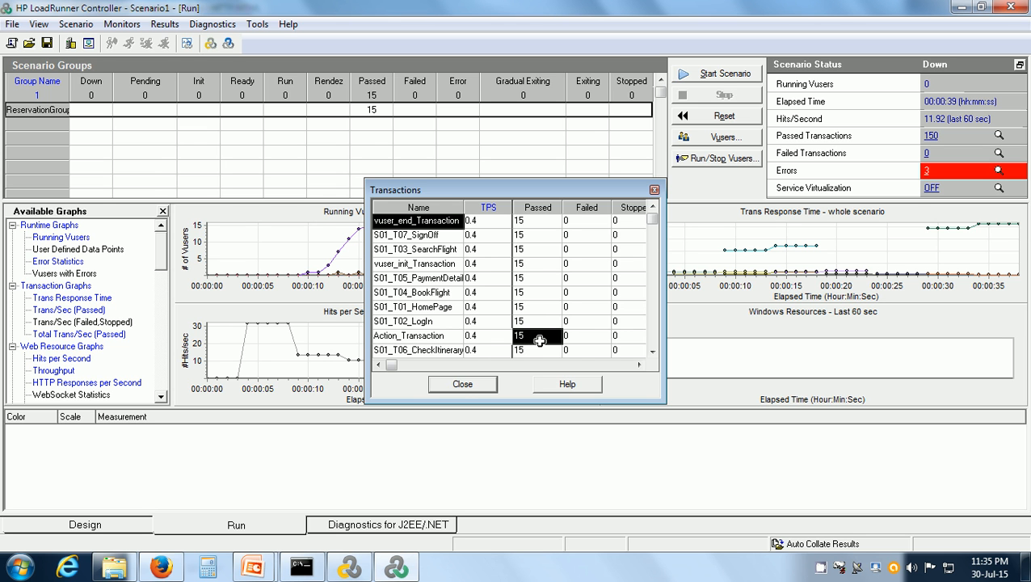
pyautogui.click(463, 387)
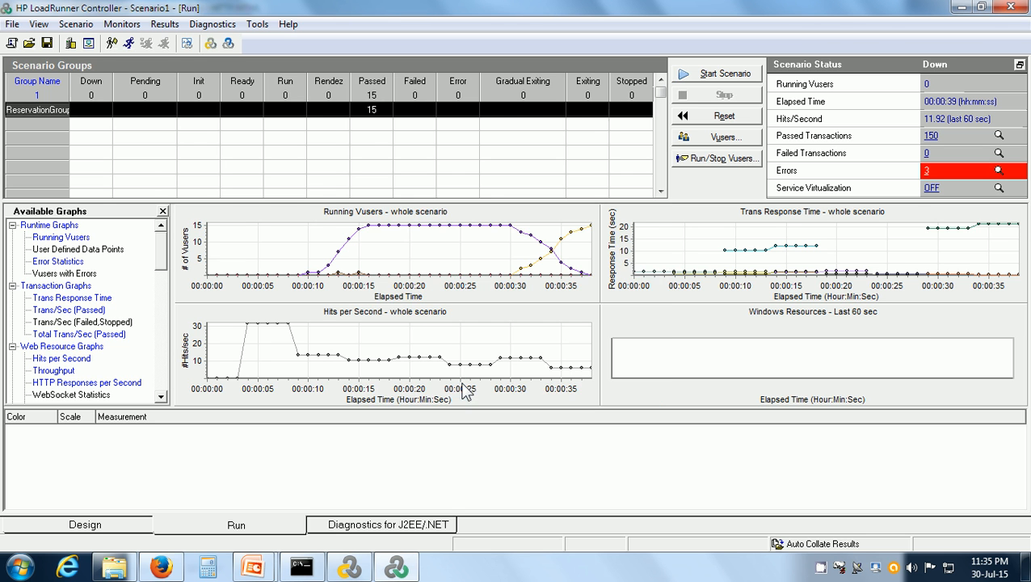
# - Switch to the Web Tours site in Firefox, check the itinerary's flight total, and cancel all scheduled flights
pyautogui.click(170, 569)
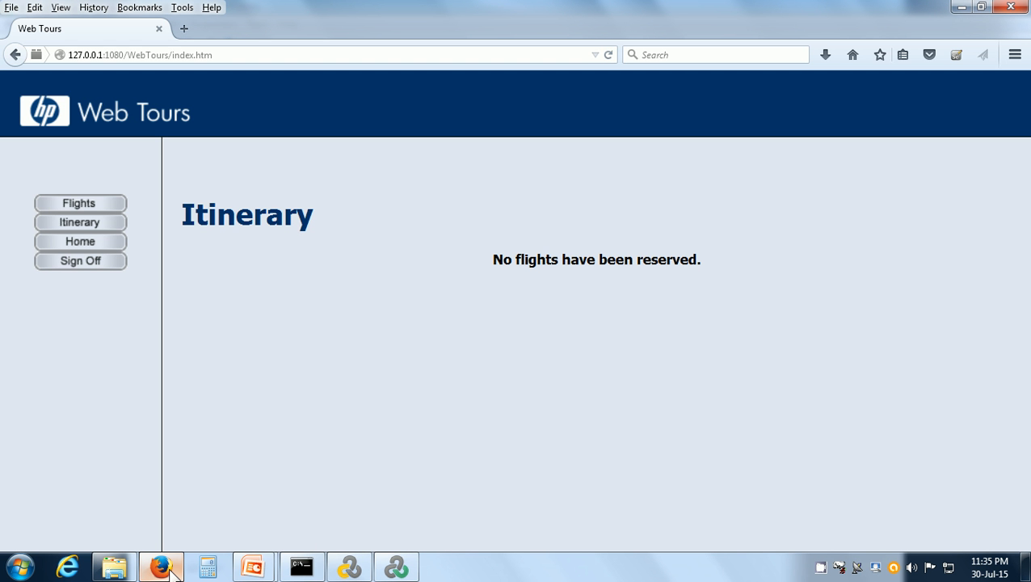
pyautogui.click(83, 228)
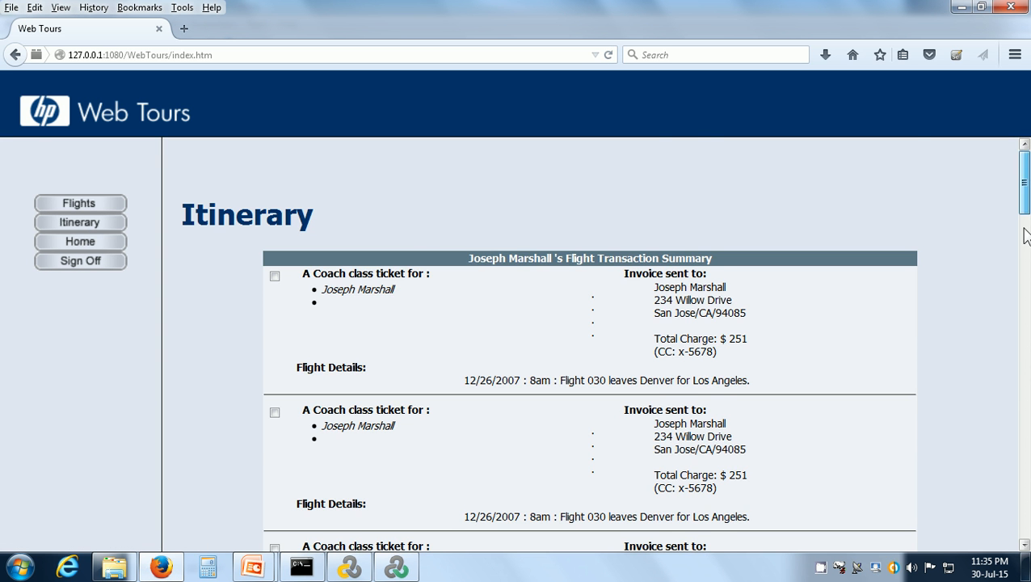
pyautogui.moveTo(1023, 178); pyautogui.dragTo(1025, 506)
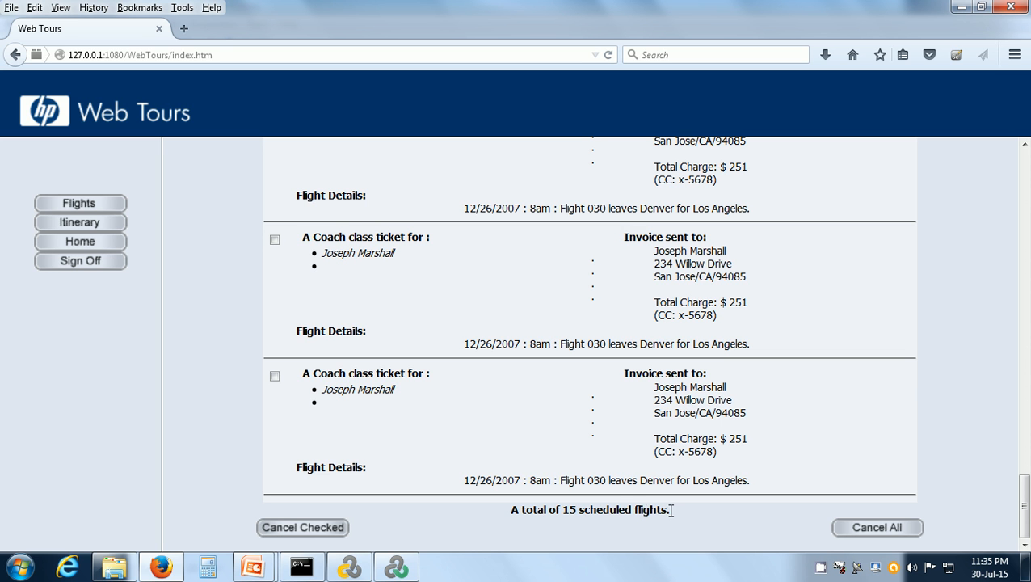
pyautogui.click(870, 530)
# - Return to the scenario design in LoadRunner Controller and set the schedule's Duration action to run for 00:01:00
pyautogui.click(395, 567)
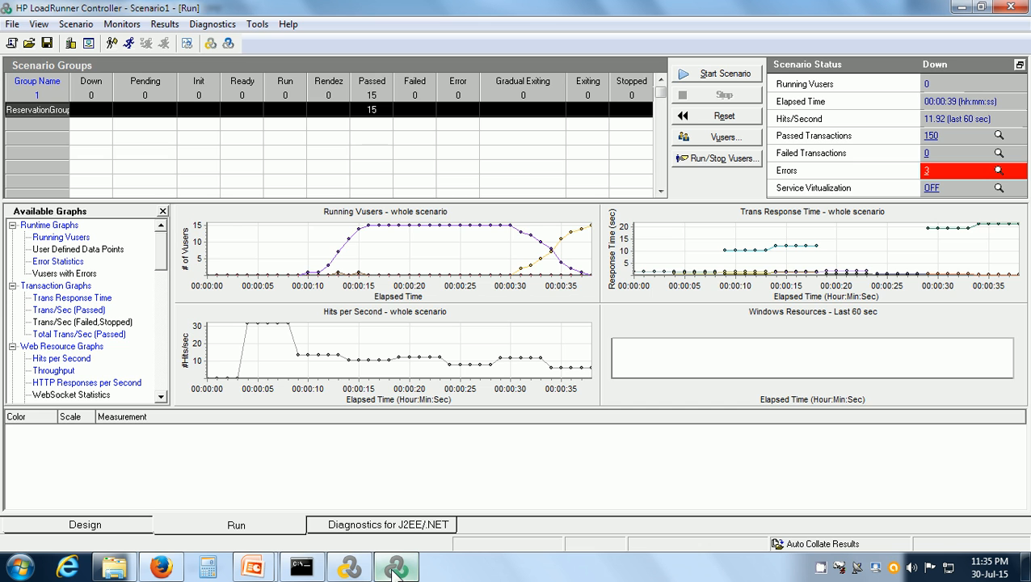
pyautogui.click(105, 527)
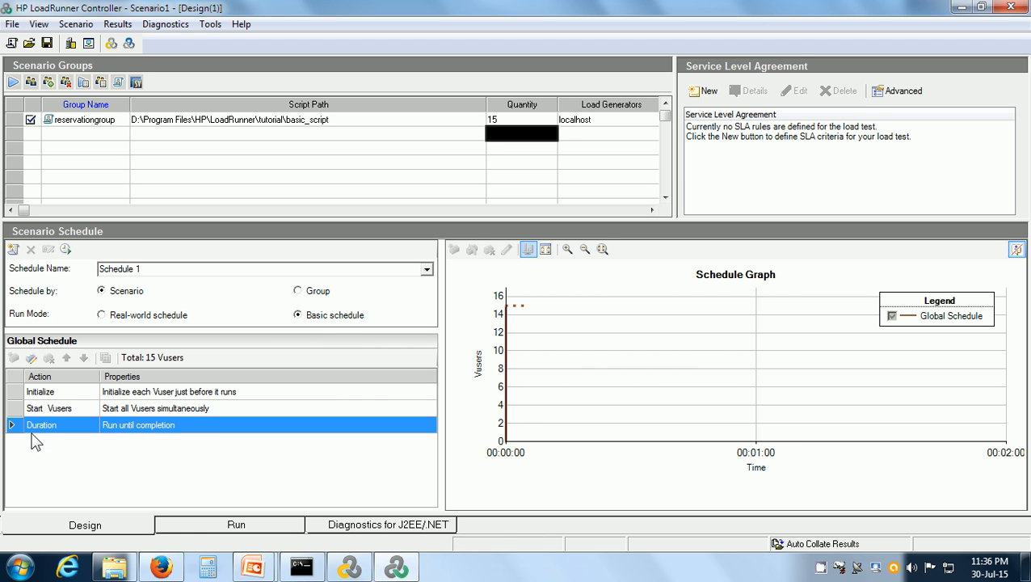
pyautogui.doubleClick(117, 428)
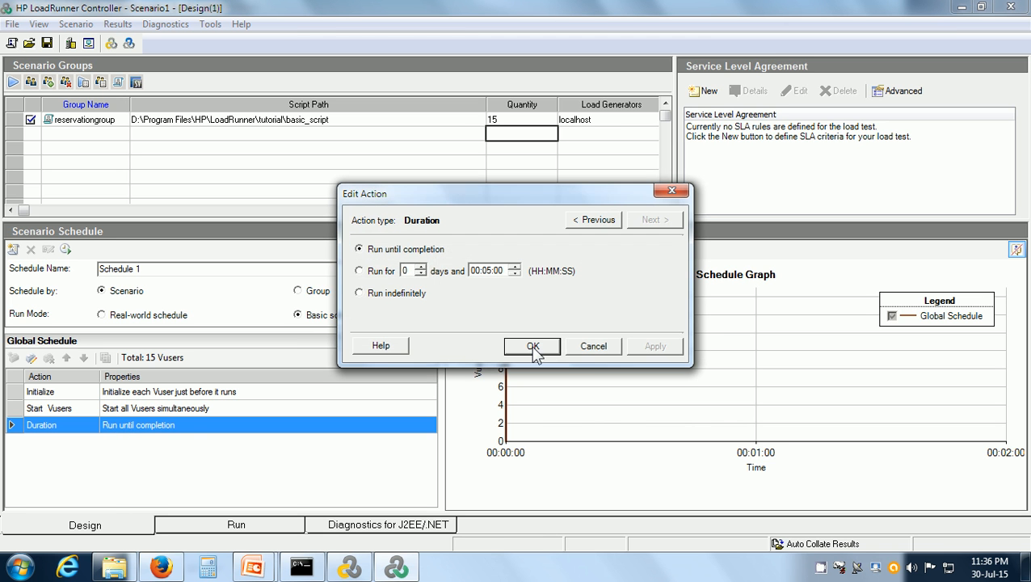
pyautogui.click(361, 272)
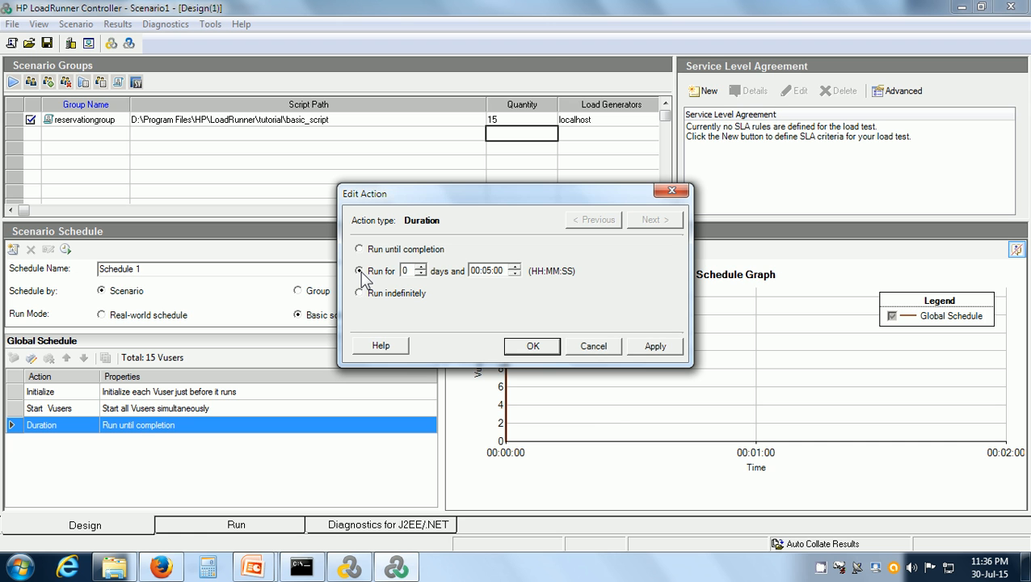
pyautogui.click(487, 271)
pyautogui.write('01')
pyautogui.click(637, 345)
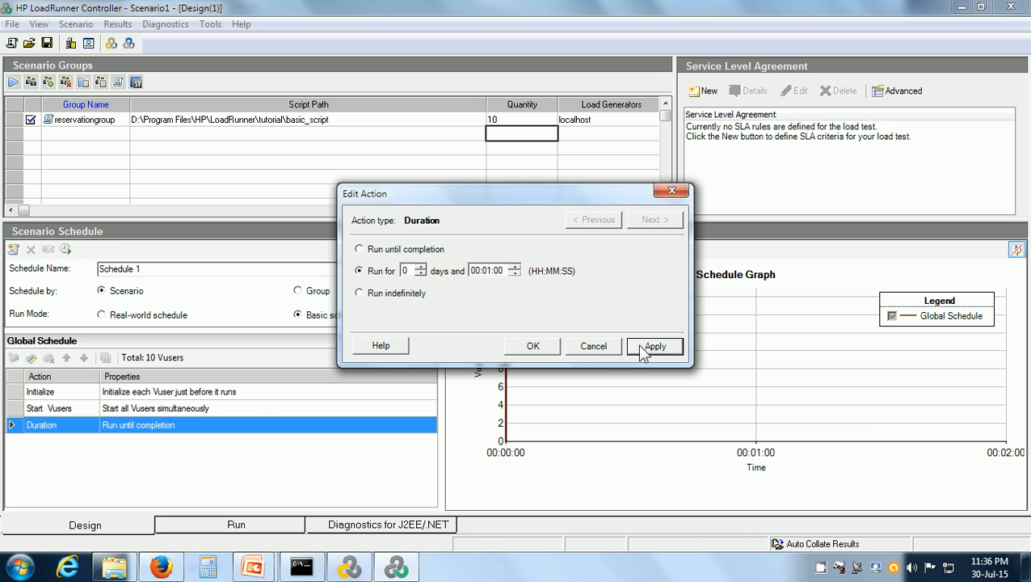
pyautogui.click(531, 346)
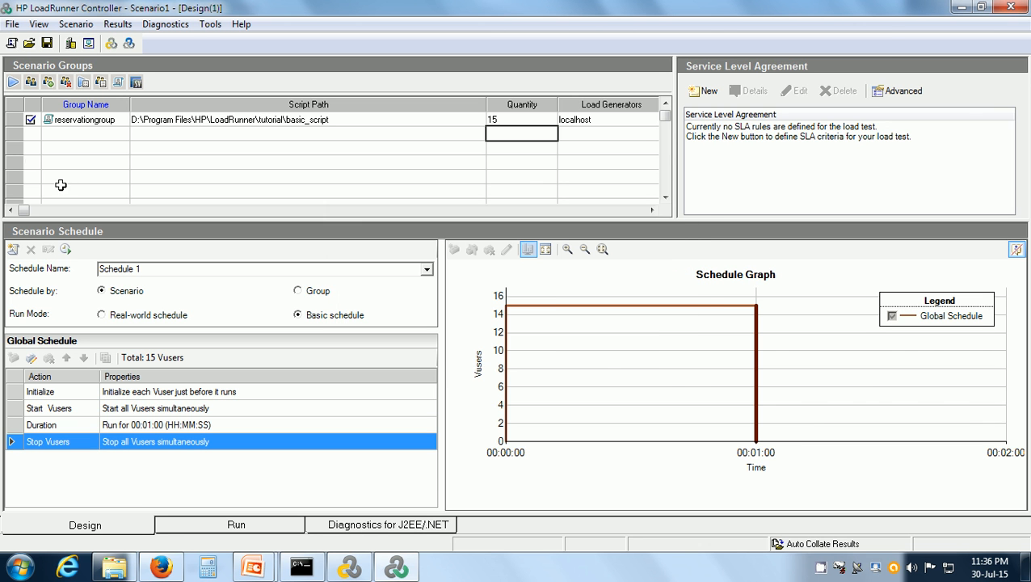
# - Run the one-minute scenario, overwriting the previous results, and check the passed count for Action_Transaction
pyautogui.click(13, 84)
pyautogui.click(525, 330)
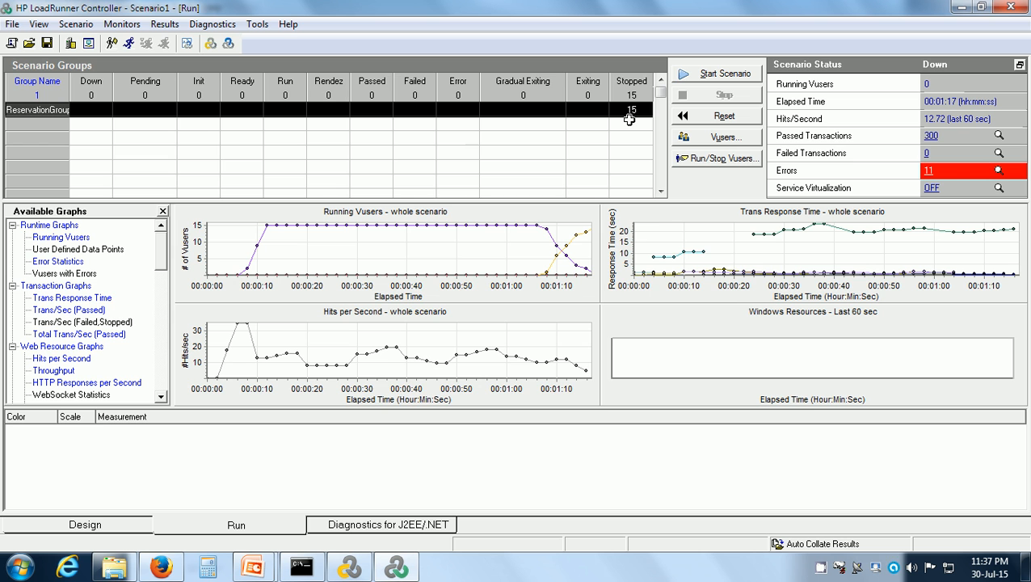
pyautogui.click(931, 136)
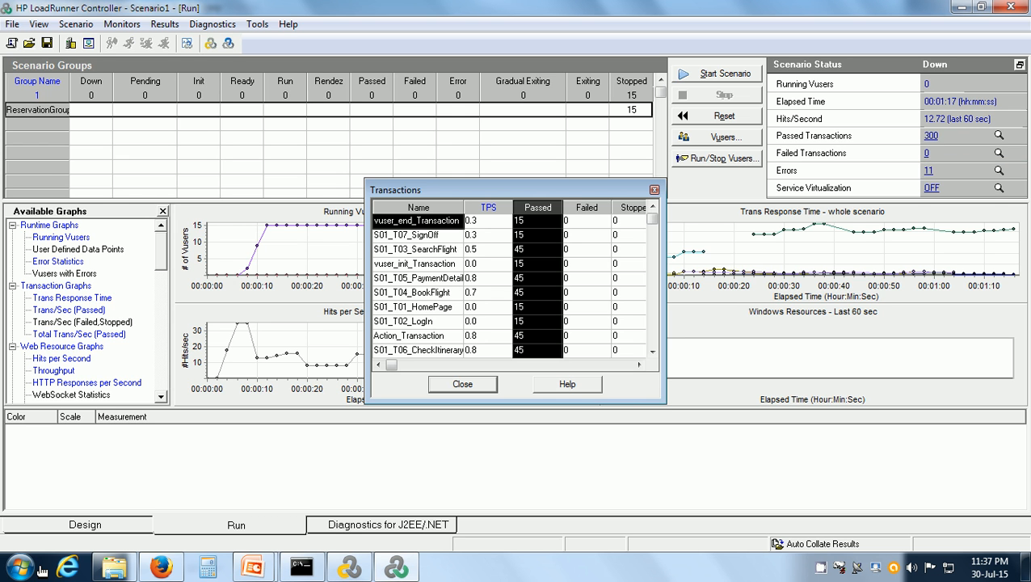
pyautogui.click(416, 336)
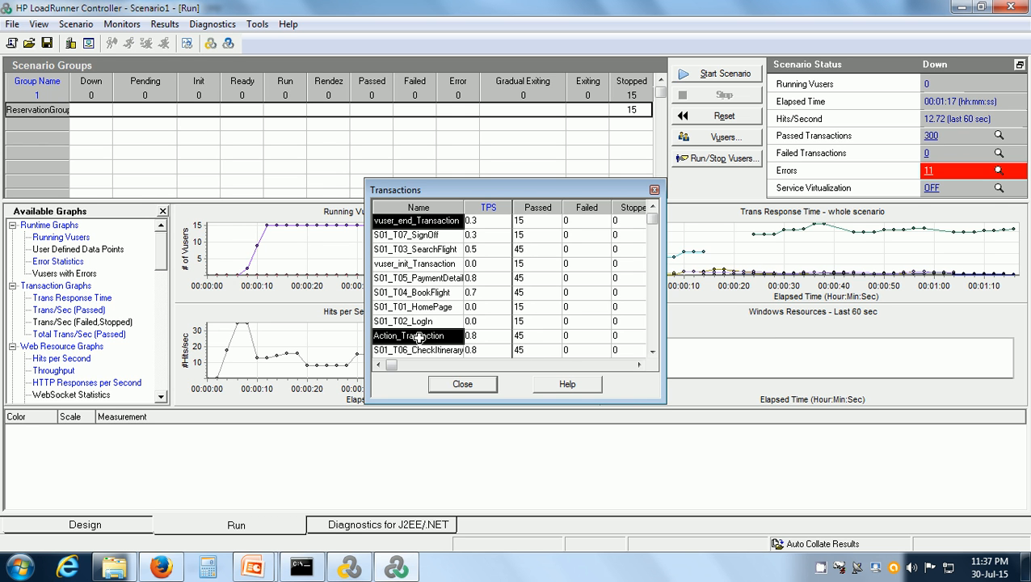
pyautogui.click(533, 337)
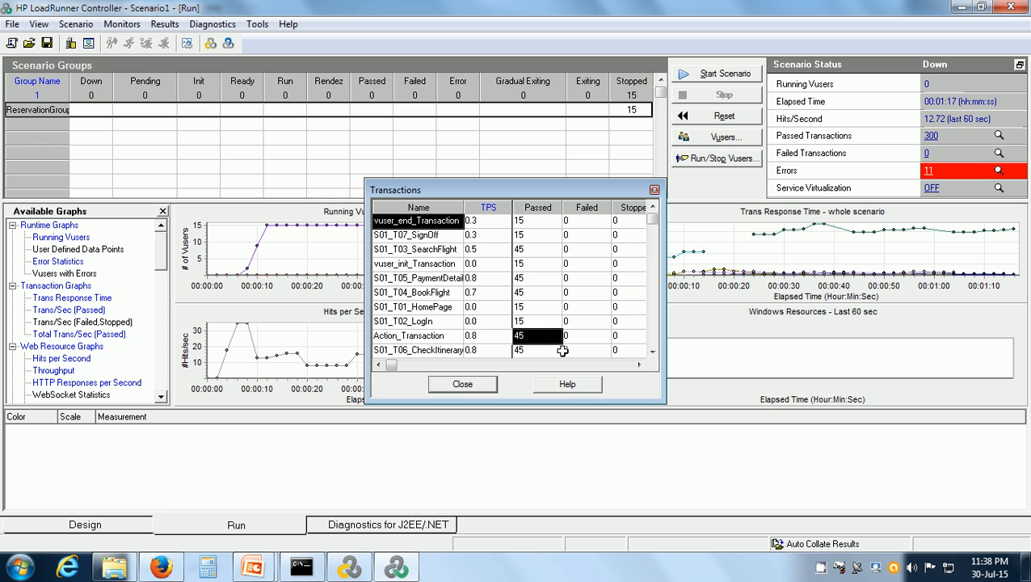
pyautogui.click(457, 385)
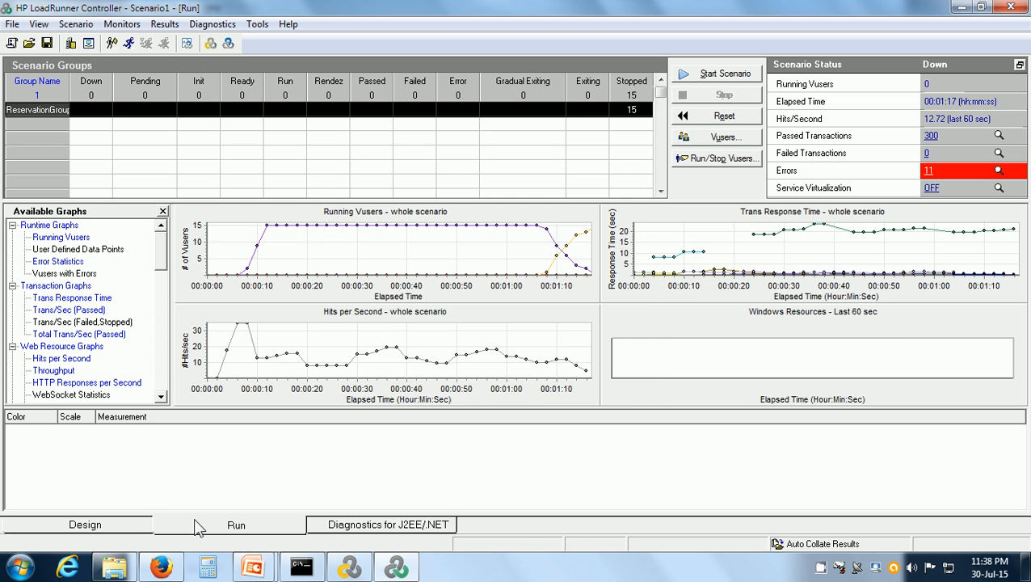
# - Switch to Web Tours in Firefox, refresh the itinerary to check its flight total, and cancel all reserved flights
pyautogui.click(160, 568)
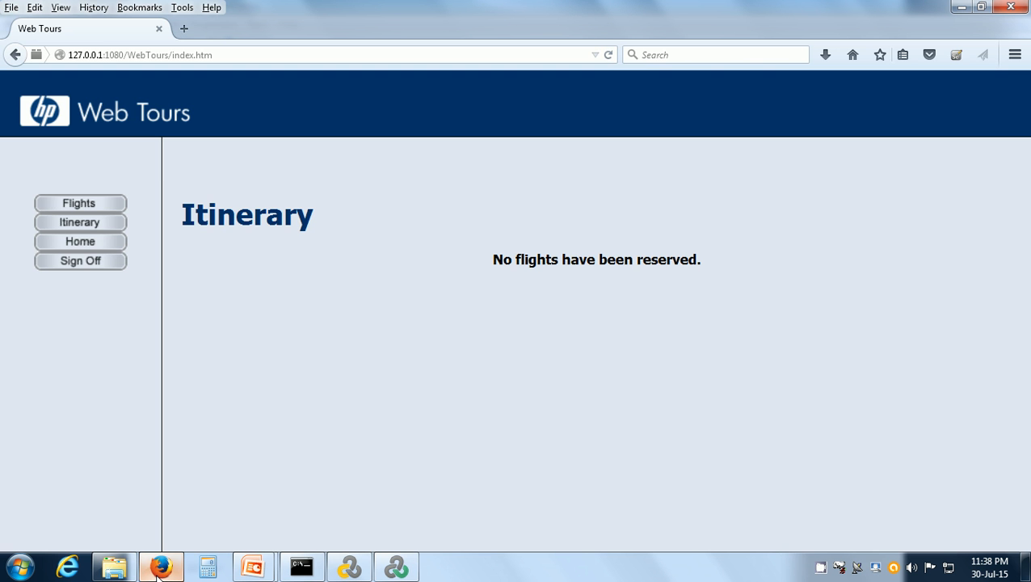
pyautogui.click(98, 230)
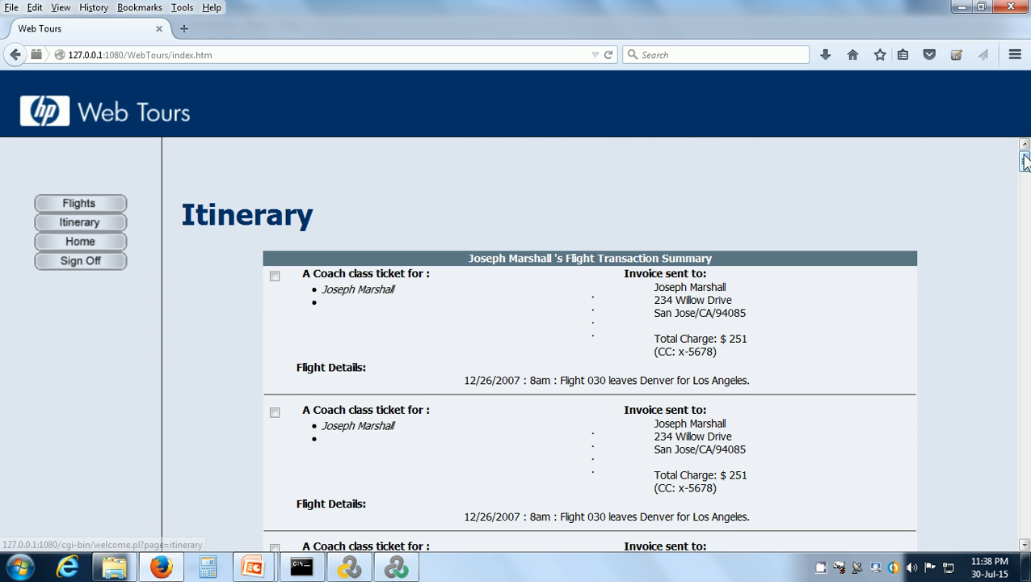
pyautogui.moveTo(1025, 166); pyautogui.dragTo(1024, 533)
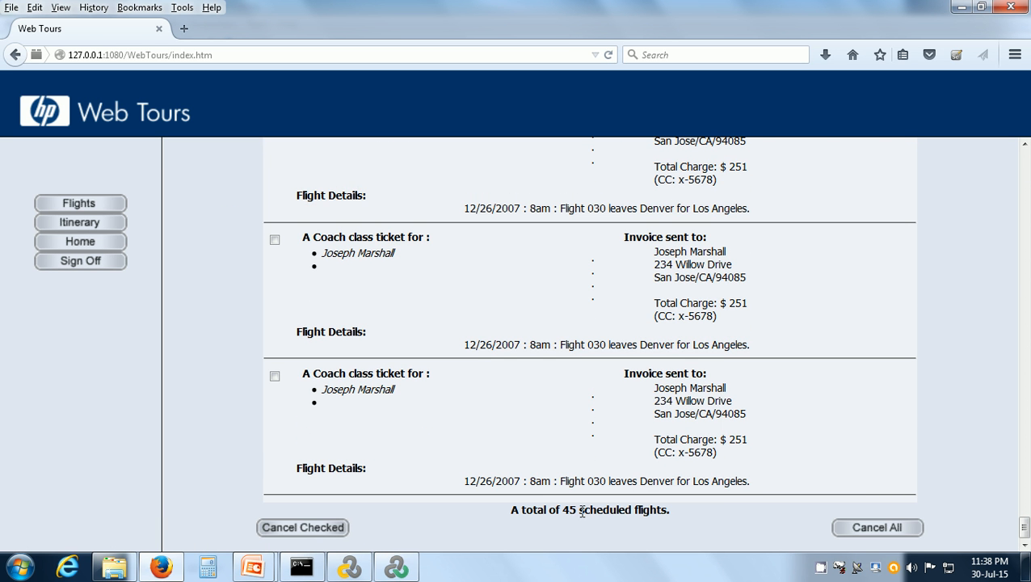
pyautogui.click(875, 528)
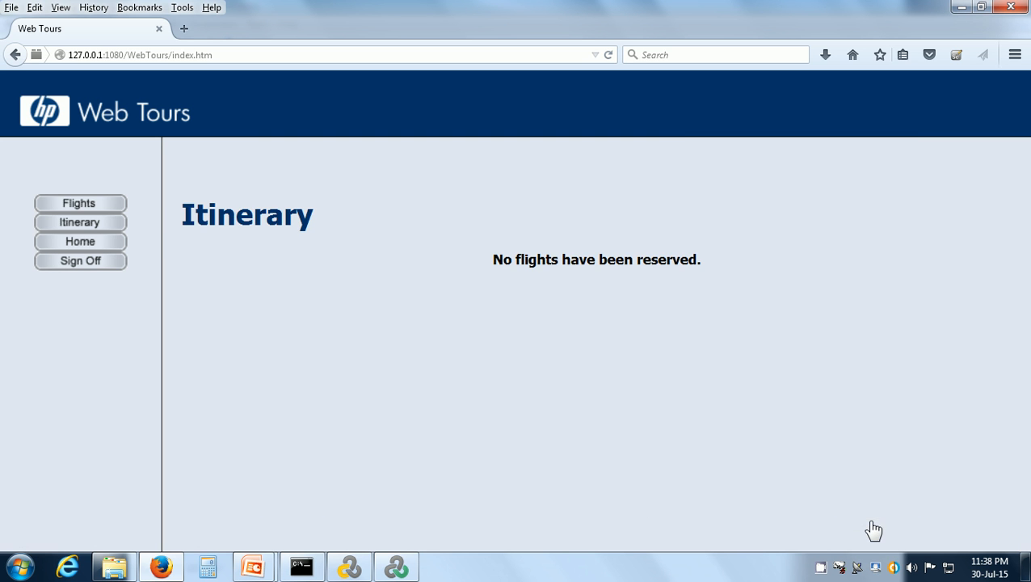
# - Return to the scenario design in LoadRunner Controller and change the run mode to real-world schedule, accepting the loss of current settings
pyautogui.click(399, 566)
pyautogui.click(118, 527)
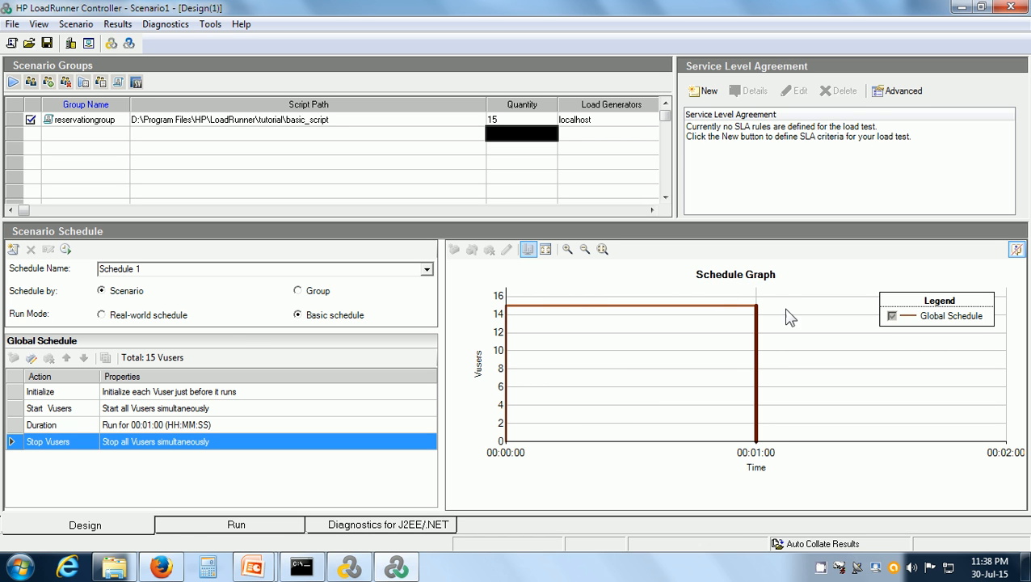
pyautogui.moveTo(758, 309)
pyautogui.click(101, 315)
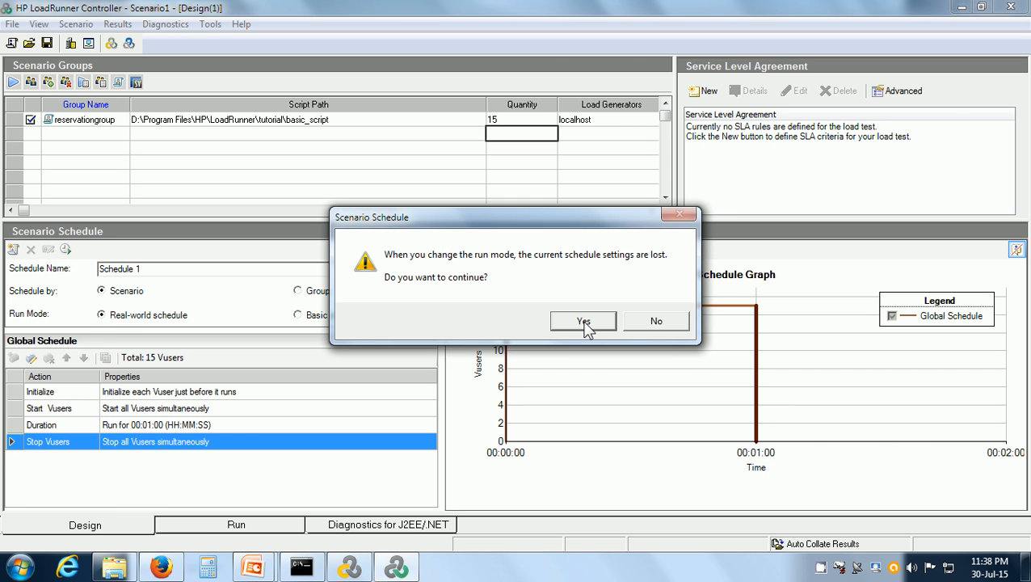
pyautogui.click(583, 322)
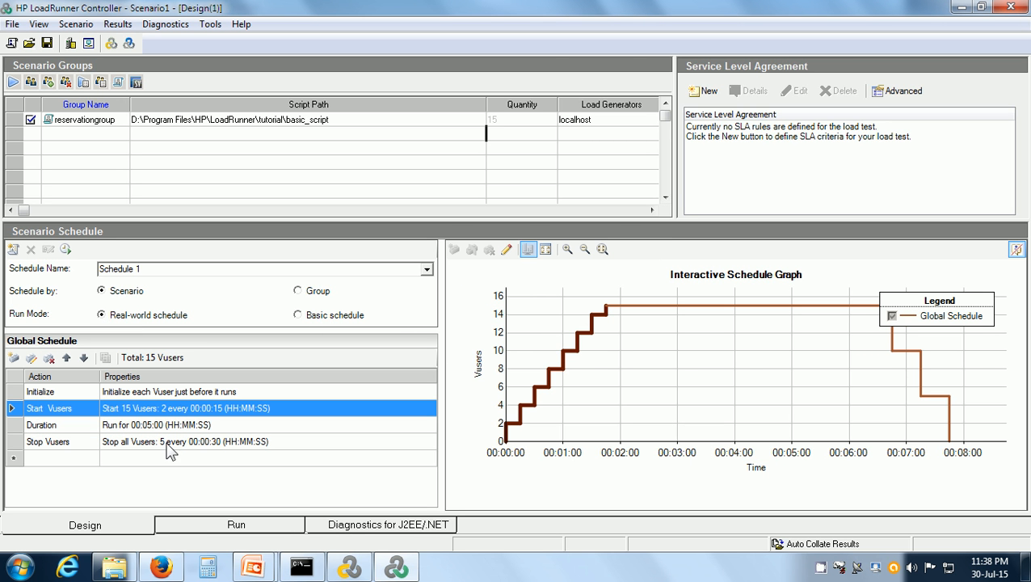
# - Set the Start Vusers action to start 15 Vusers at a rate of 1 every 00:00:01
pyautogui.doubleClick(110, 414)
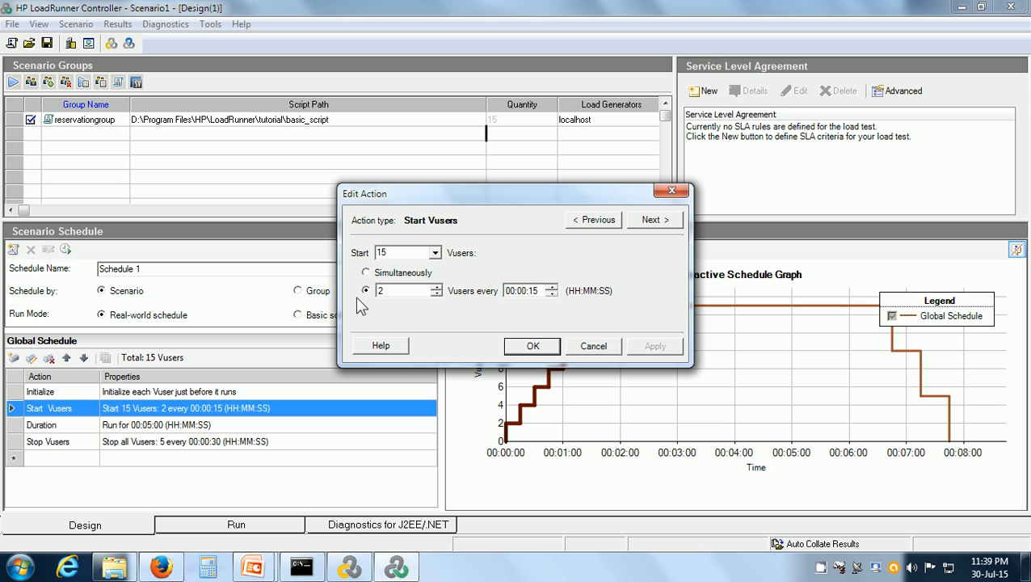
pyautogui.click(435, 294)
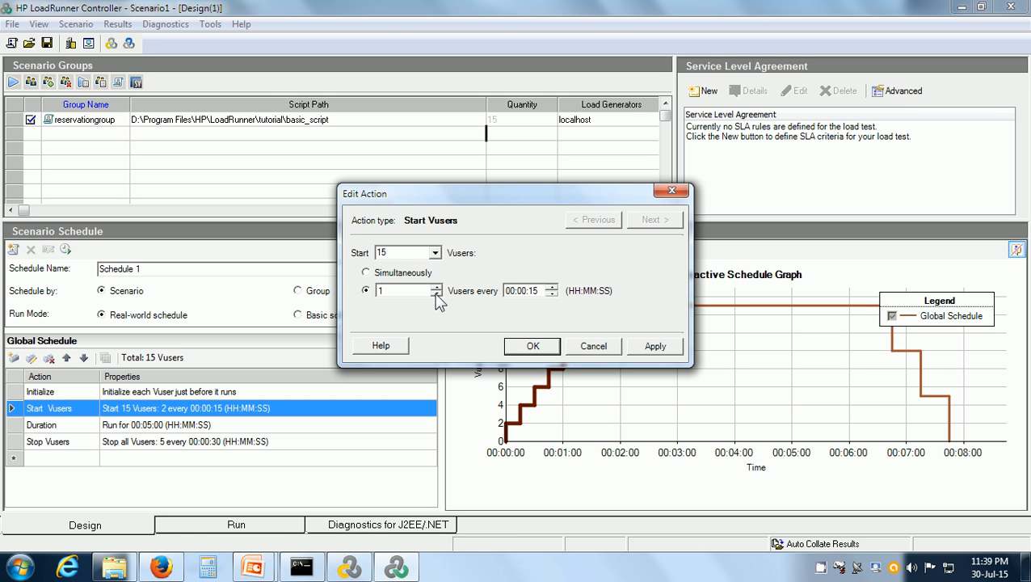
pyautogui.click(534, 293)
pyautogui.write('01')
pyautogui.click(655, 346)
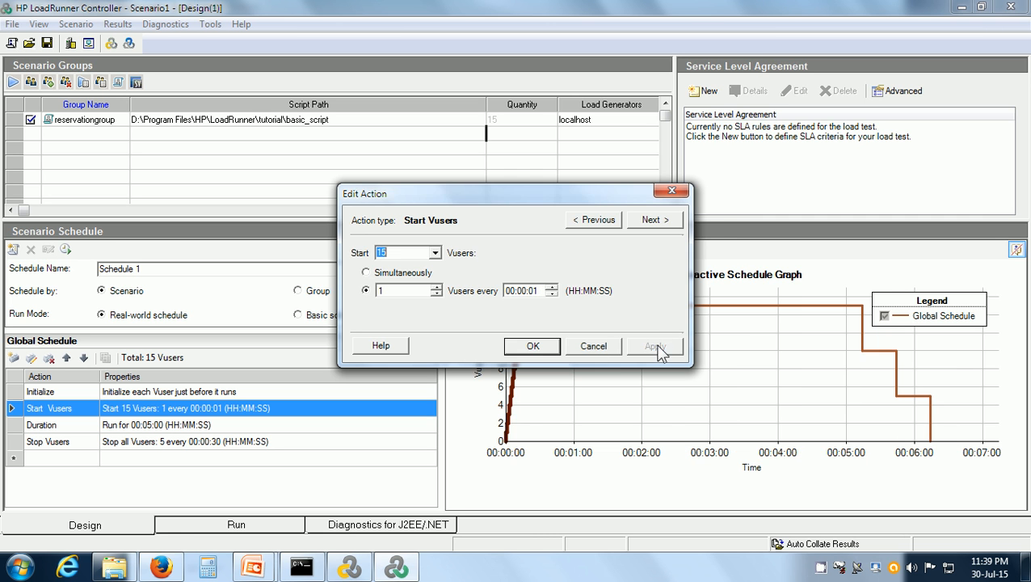
# - Confirm the Start Vusers settings and set the Duration action to run for 00:01:00
pyautogui.click(549, 345)
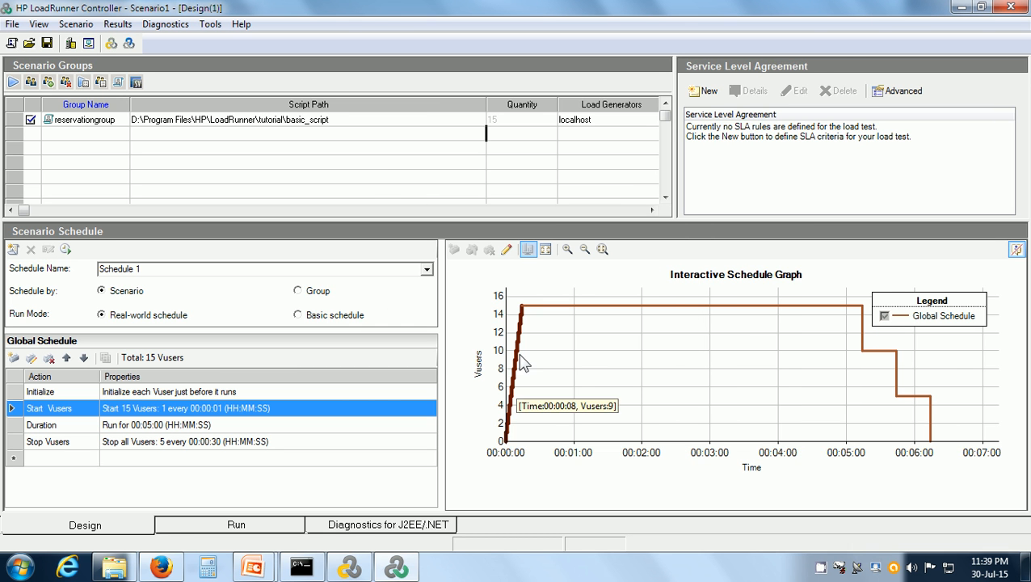
pyautogui.moveTo(525, 315)
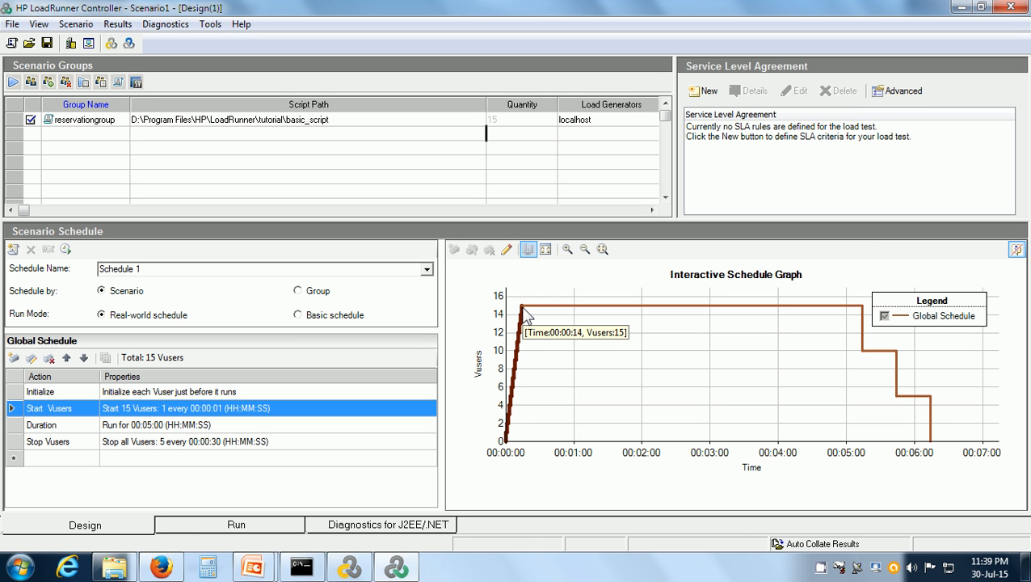
pyautogui.doubleClick(141, 428)
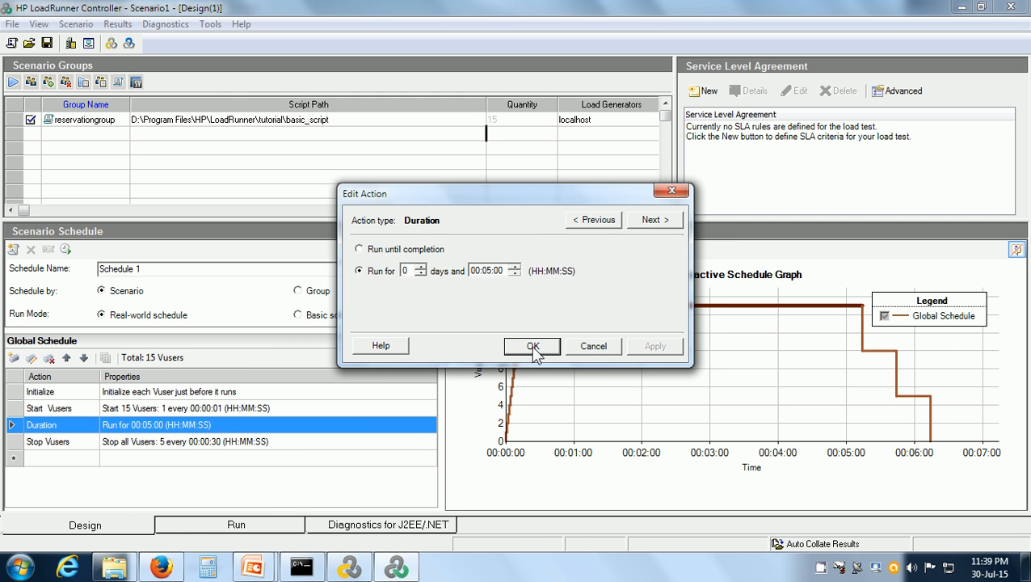
pyautogui.click(488, 272)
pyautogui.click(514, 275)
pyautogui.click(514, 274)
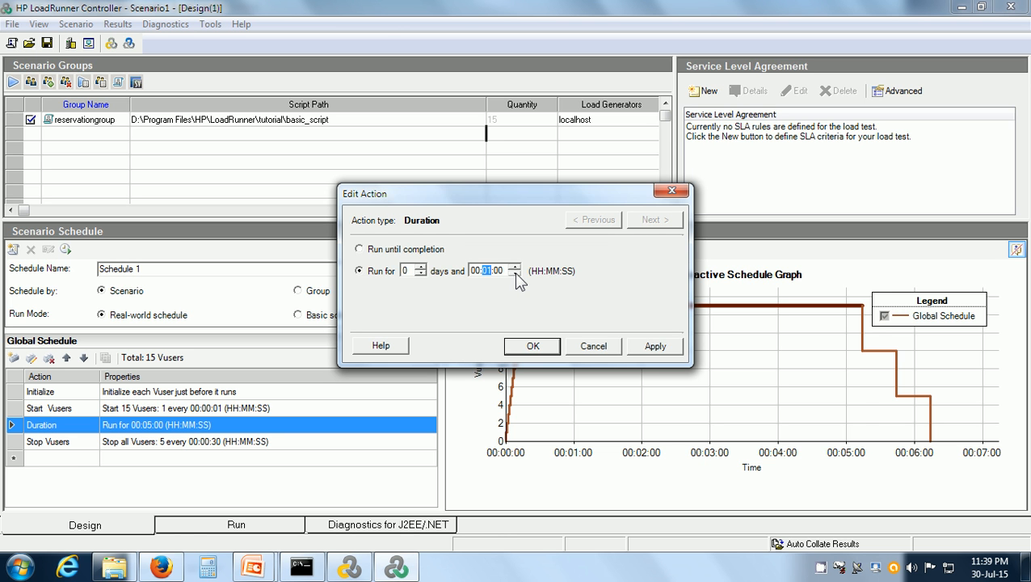
pyautogui.click(661, 347)
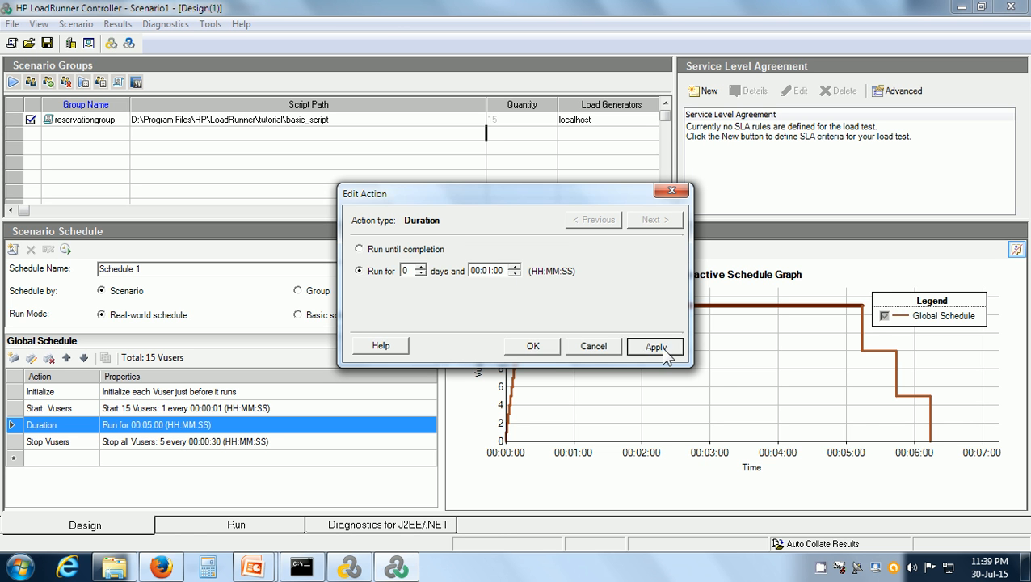
pyautogui.click(525, 348)
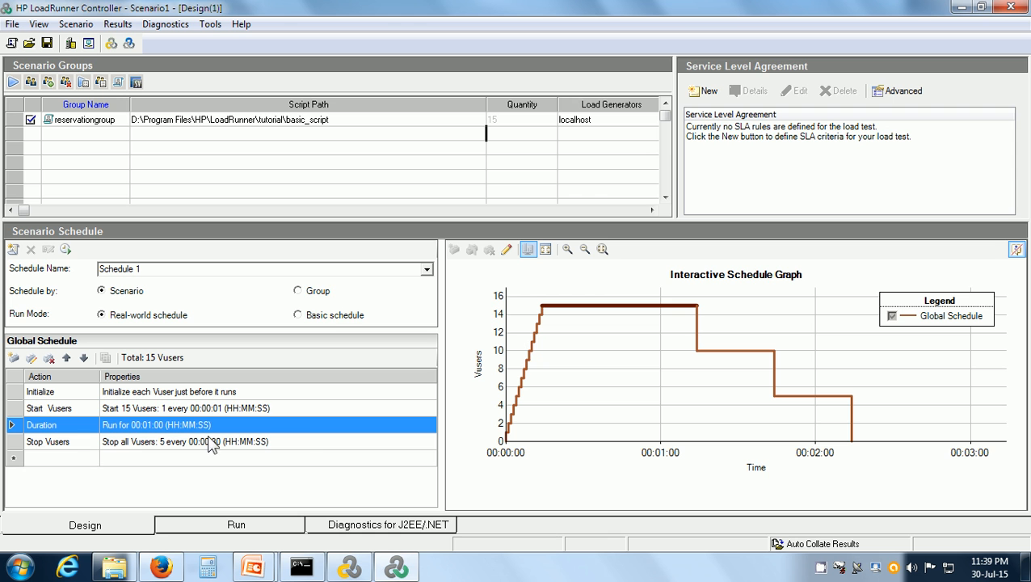
# - Set the Stop Vusers action to stop all Vusers at a rate of 1 every 00:00:02
pyautogui.doubleClick(125, 445)
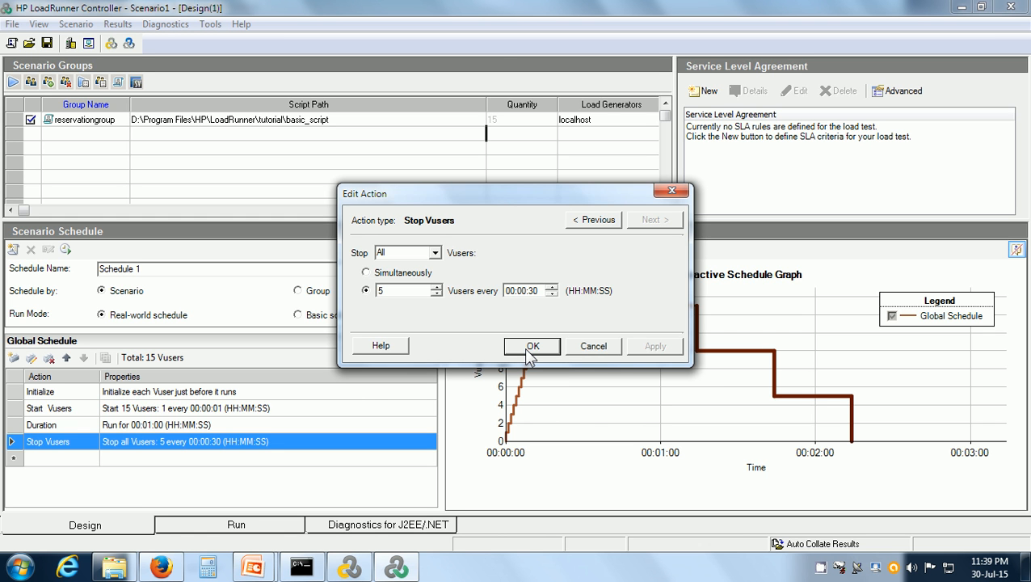
pyautogui.click(438, 295)
pyautogui.click(438, 295)
pyautogui.click(438, 295)
pyautogui.click(438, 295)
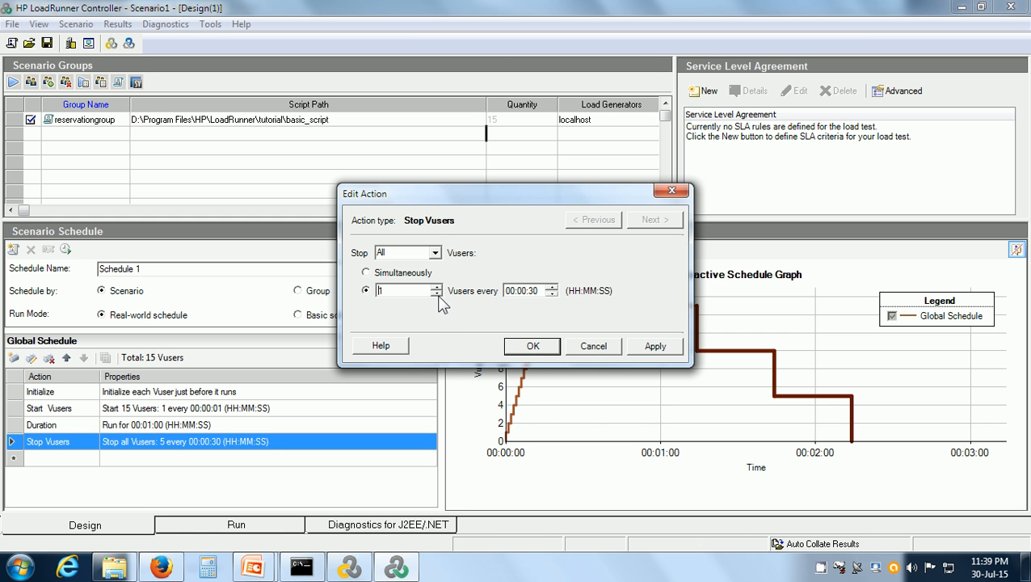
pyautogui.click(533, 290)
pyautogui.write('02')
pyautogui.click(649, 341)
pyautogui.click(533, 346)
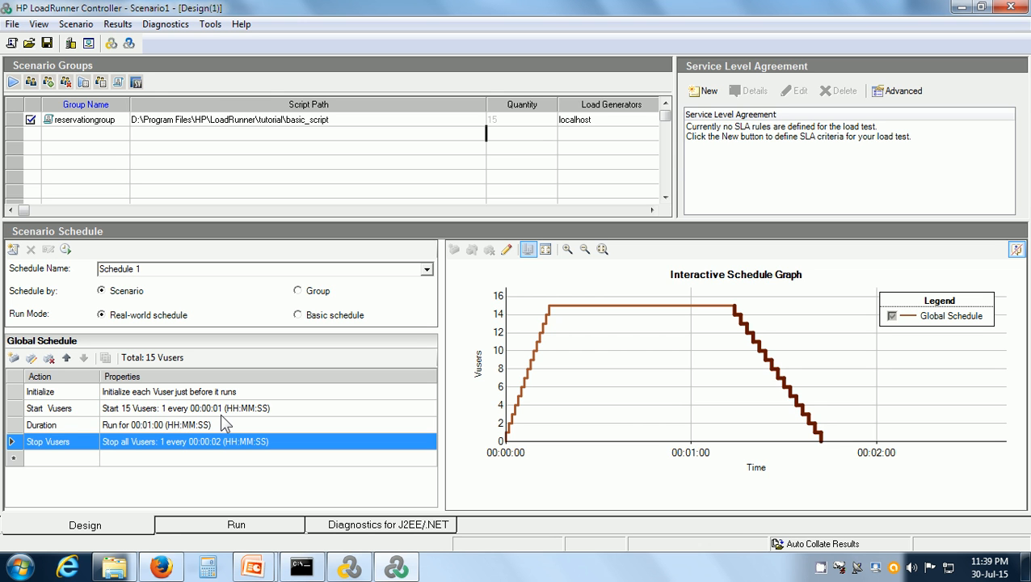
# - Review the Start Vusers, Duration and Stop Vusers actions against their segments of the interactive schedule graph
pyautogui.click(292, 408)
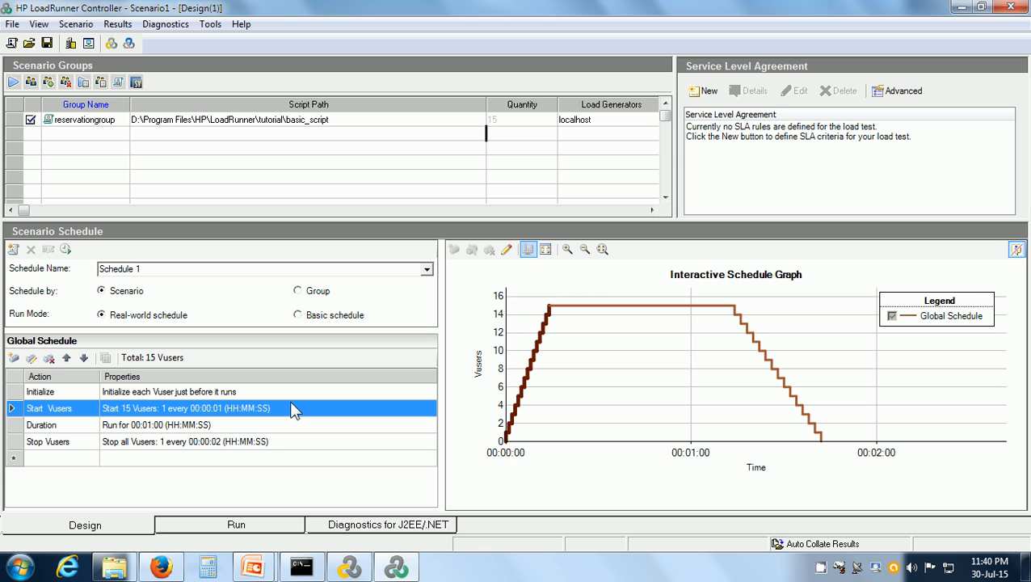
pyautogui.click(293, 424)
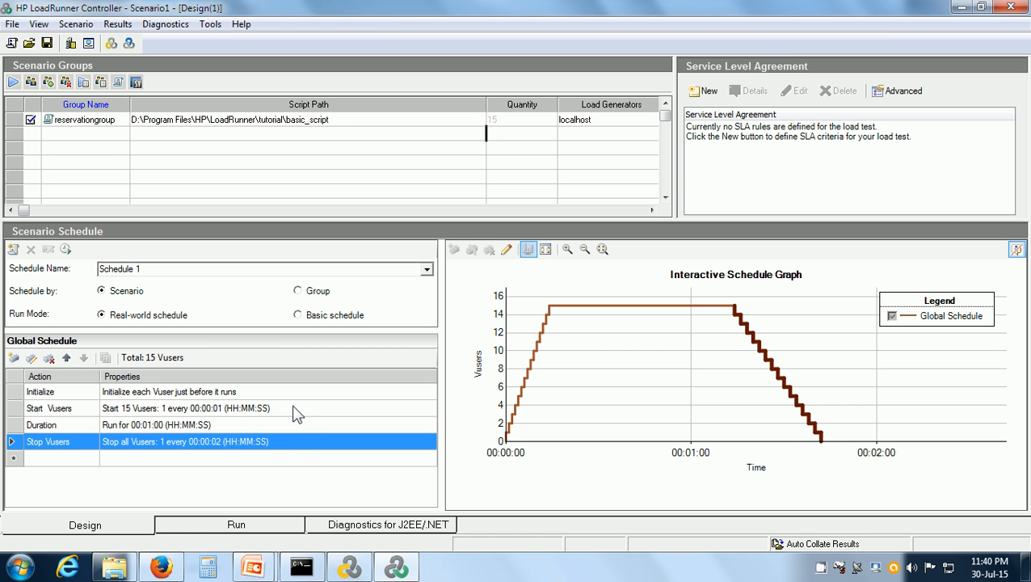
pyautogui.click(297, 412)
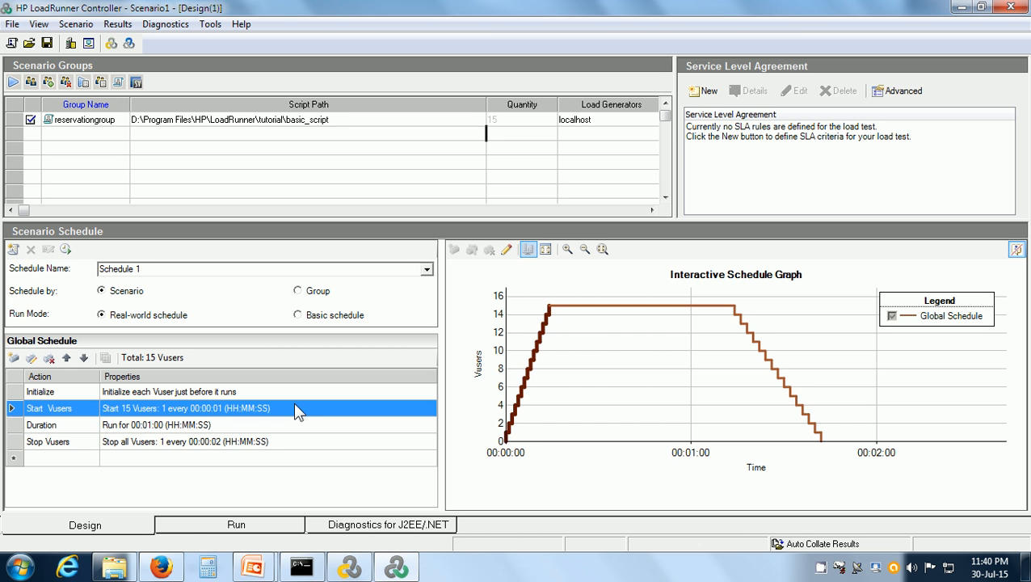
pyautogui.click(304, 424)
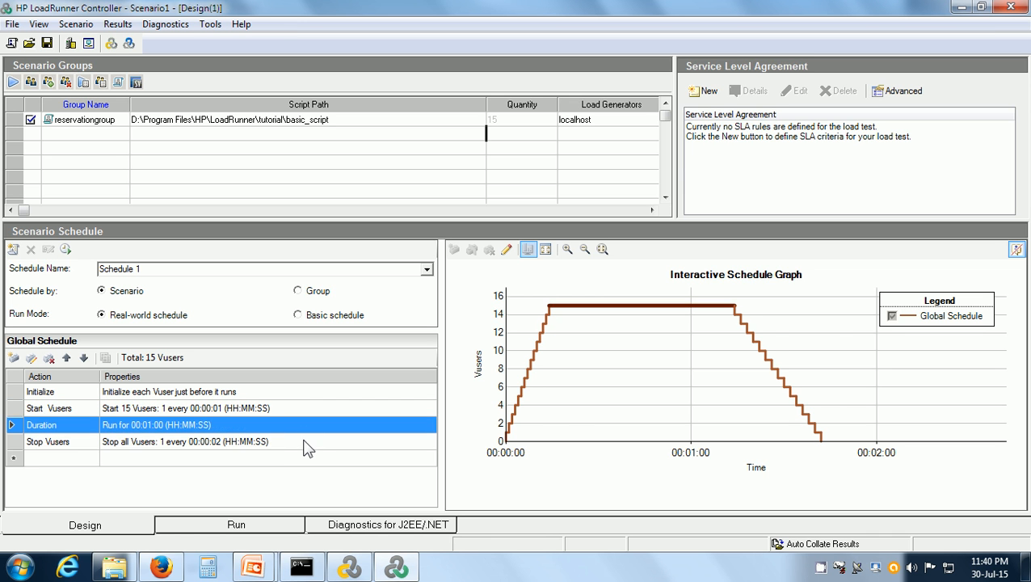
pyautogui.click(306, 442)
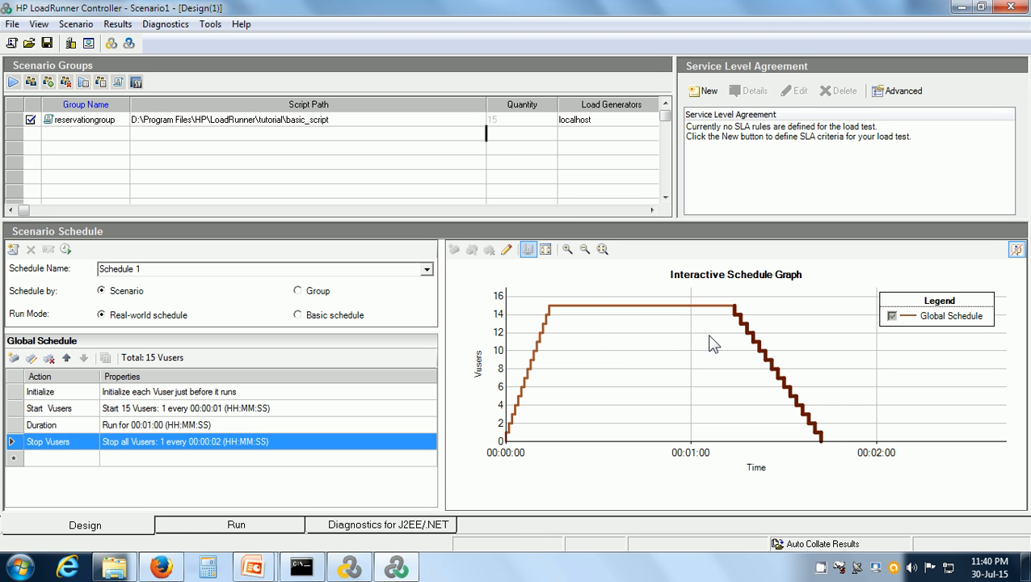
# - Run the scenario with the real-world schedule and monitor its progress on the schedule graph and in the Vuser status until it finishes
pyautogui.click(13, 83)
pyautogui.click(524, 333)
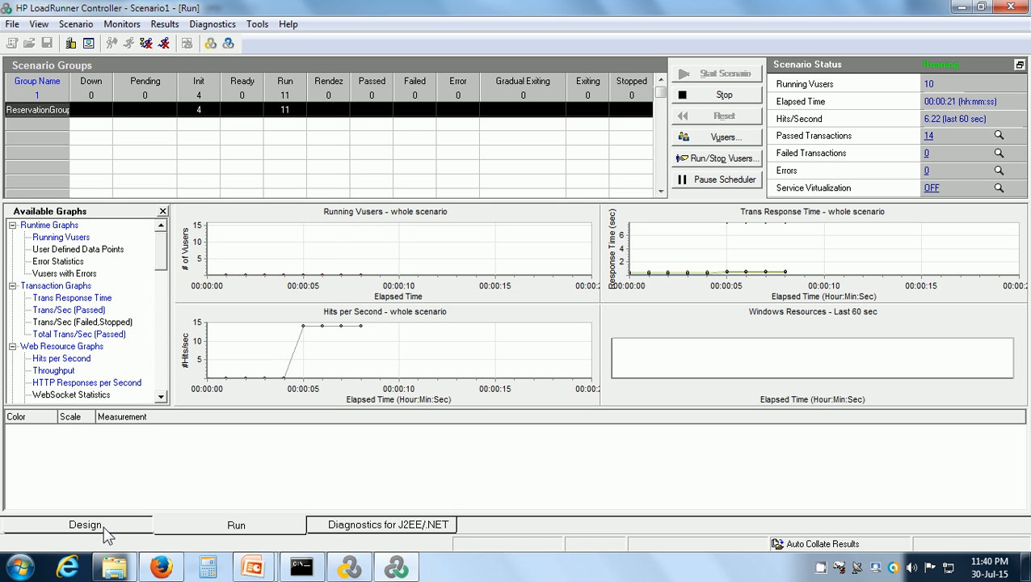
pyautogui.click(104, 532)
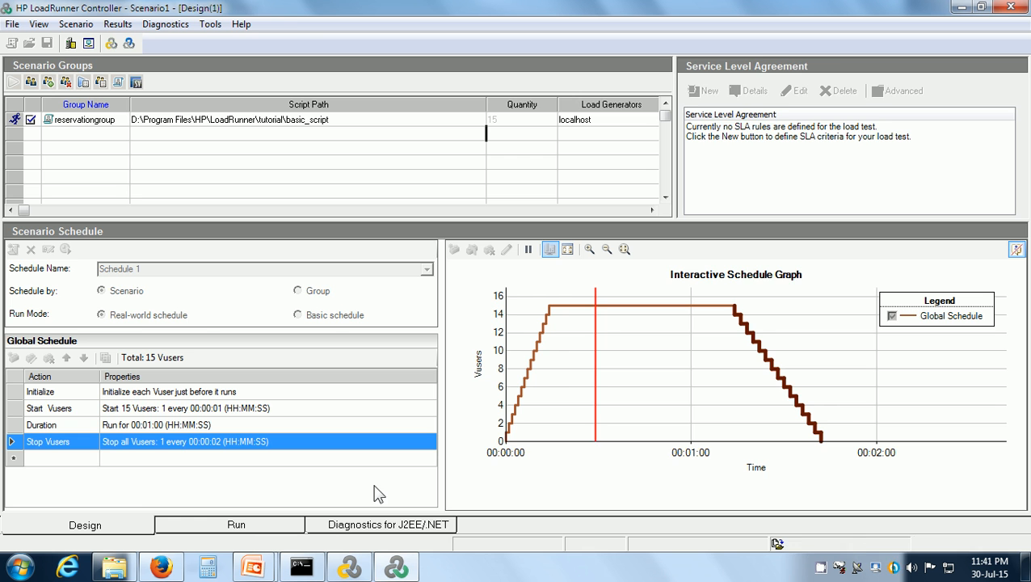
pyautogui.click(237, 525)
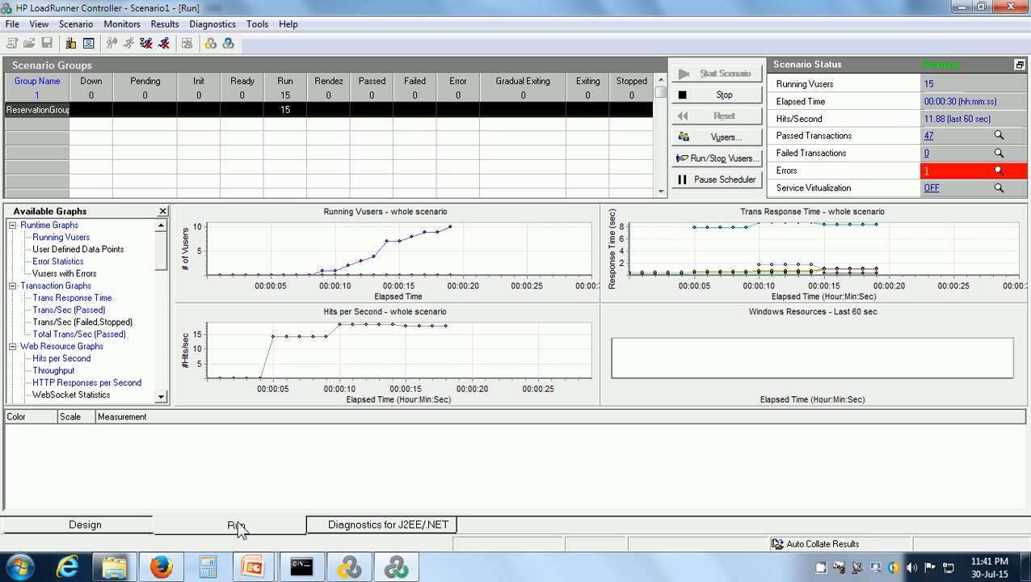
pyautogui.click(299, 111)
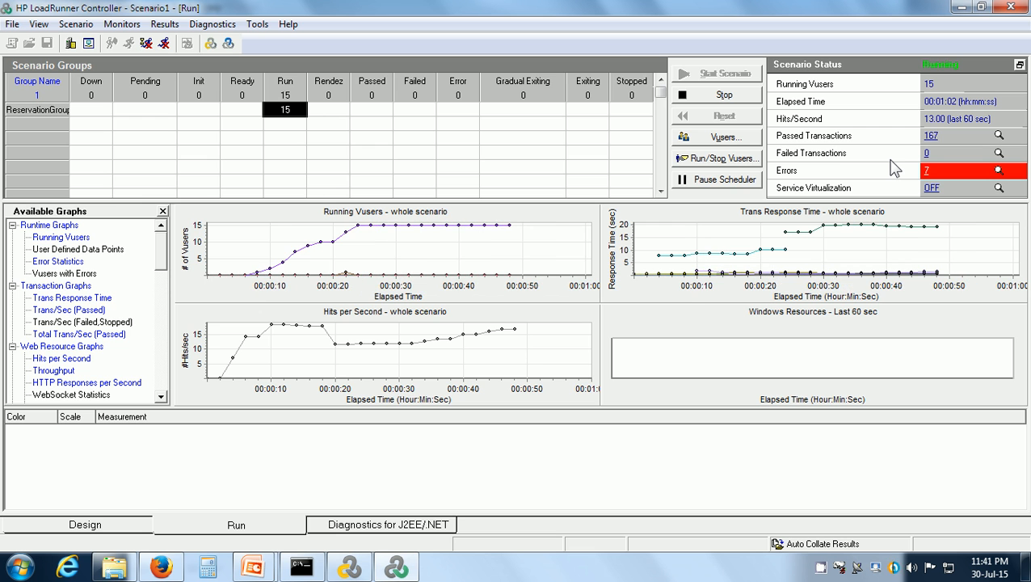
pyautogui.click(85, 527)
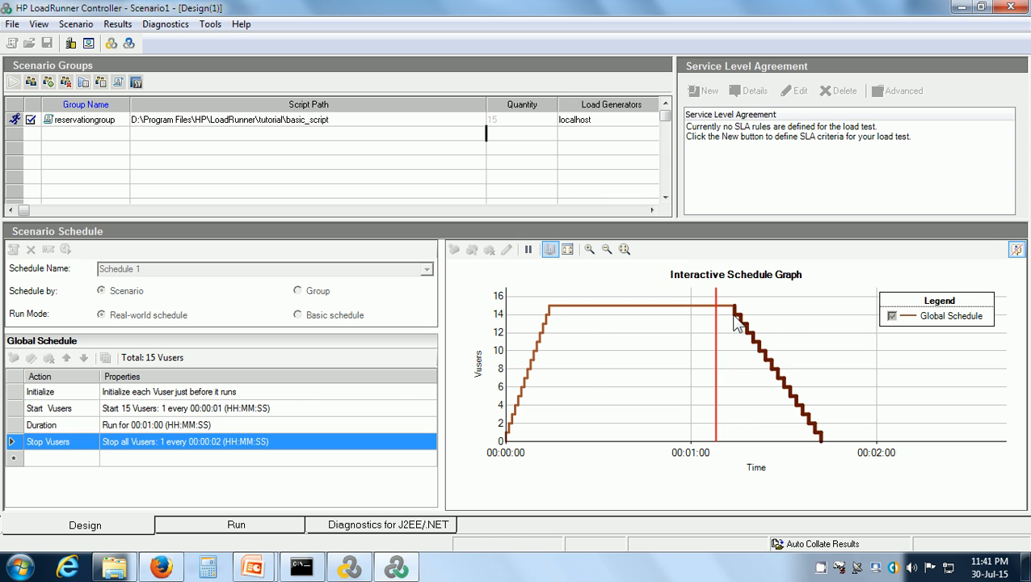
pyautogui.click(337, 424)
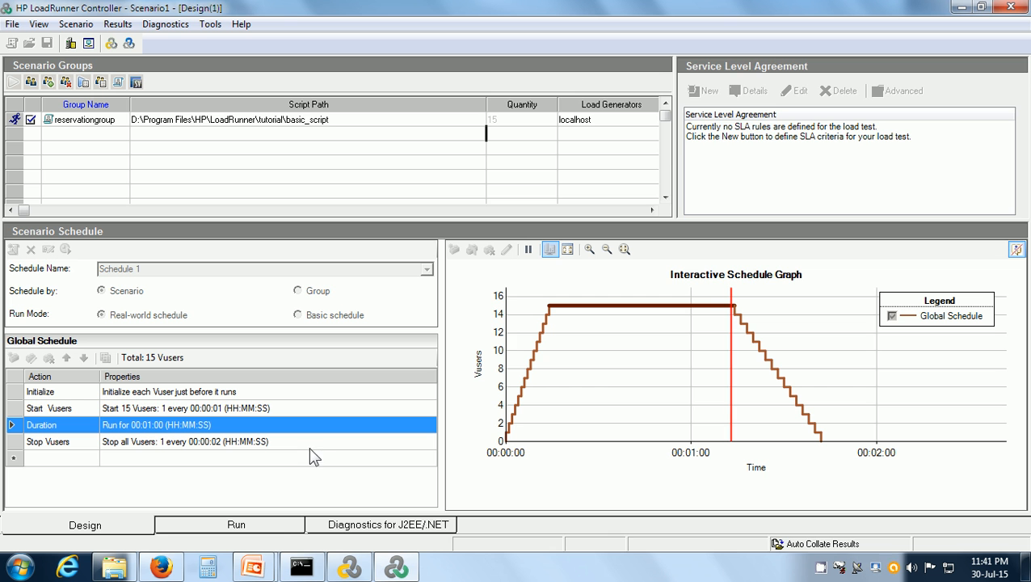
pyautogui.click(274, 528)
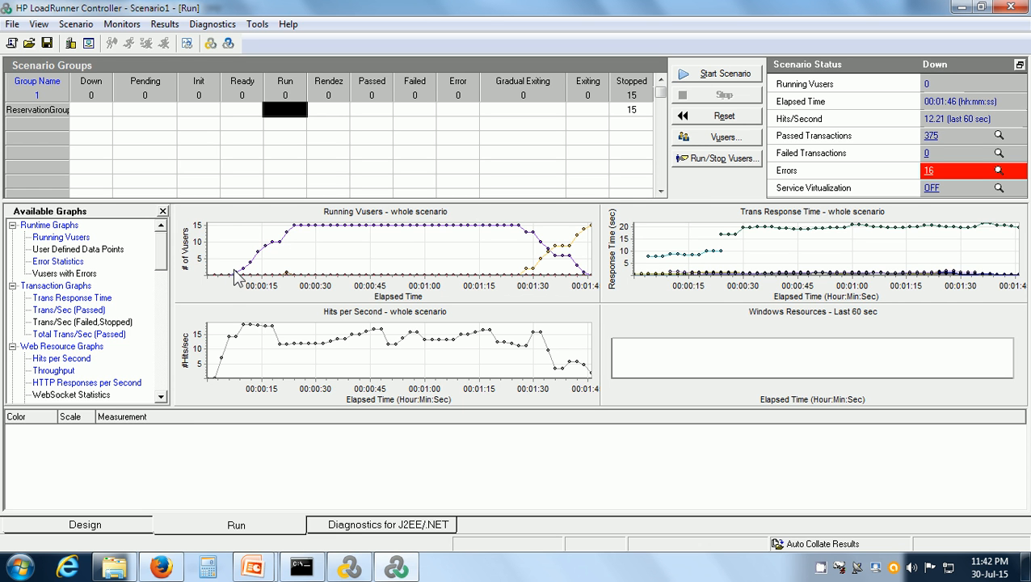
# - Examine the Running Vusers and Trans Response Time graphs, and check the passed count for Action_Transaction
pyautogui.click(255, 254)
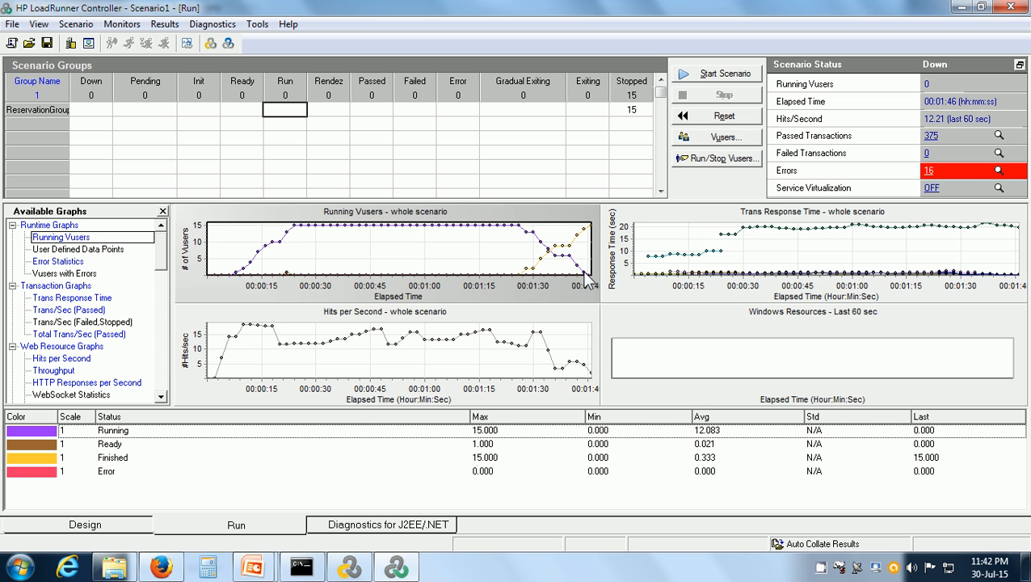
pyautogui.click(766, 232)
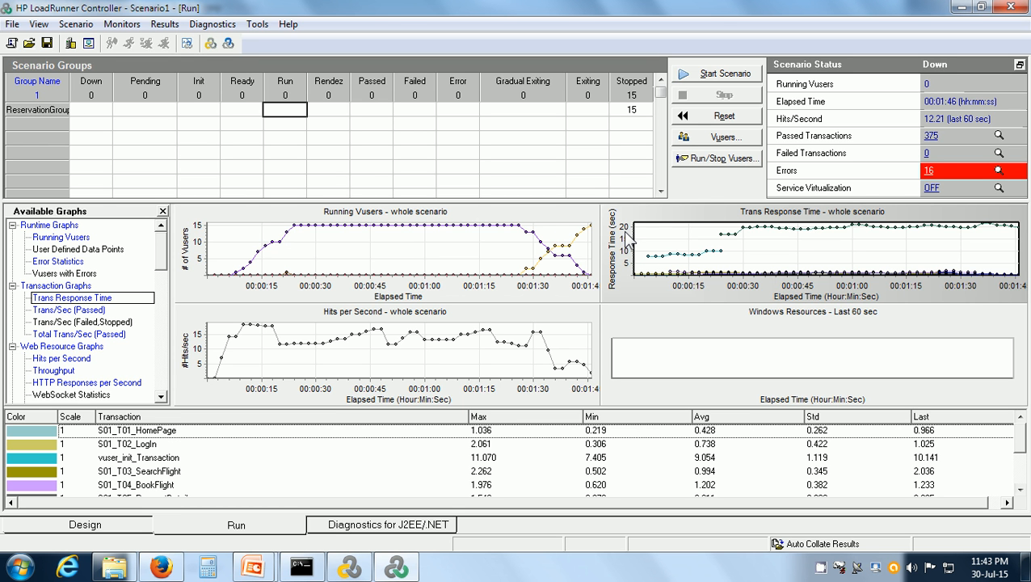
pyautogui.click(931, 137)
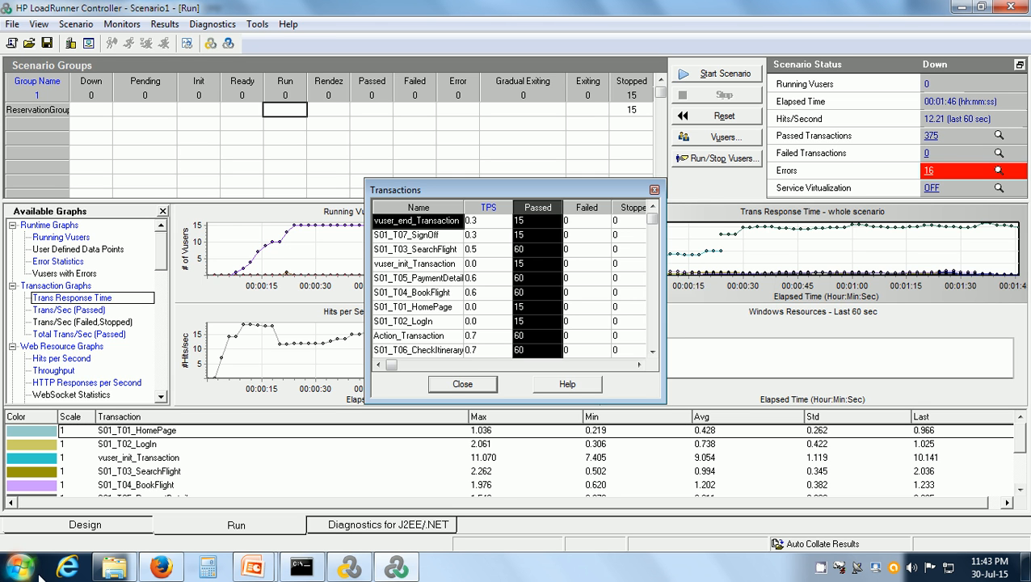
pyautogui.click(520, 335)
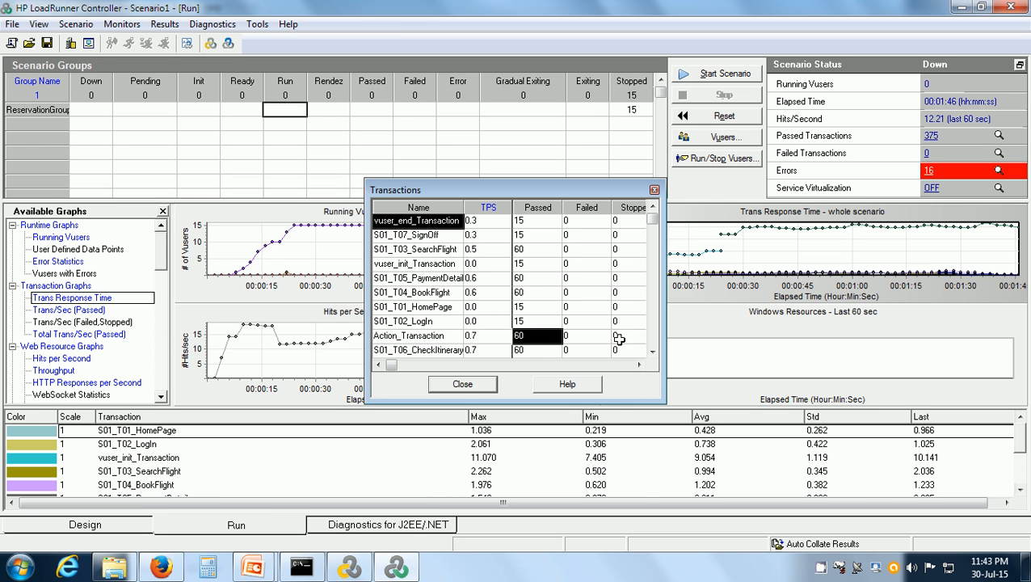
pyautogui.click(465, 391)
pyautogui.click(464, 391)
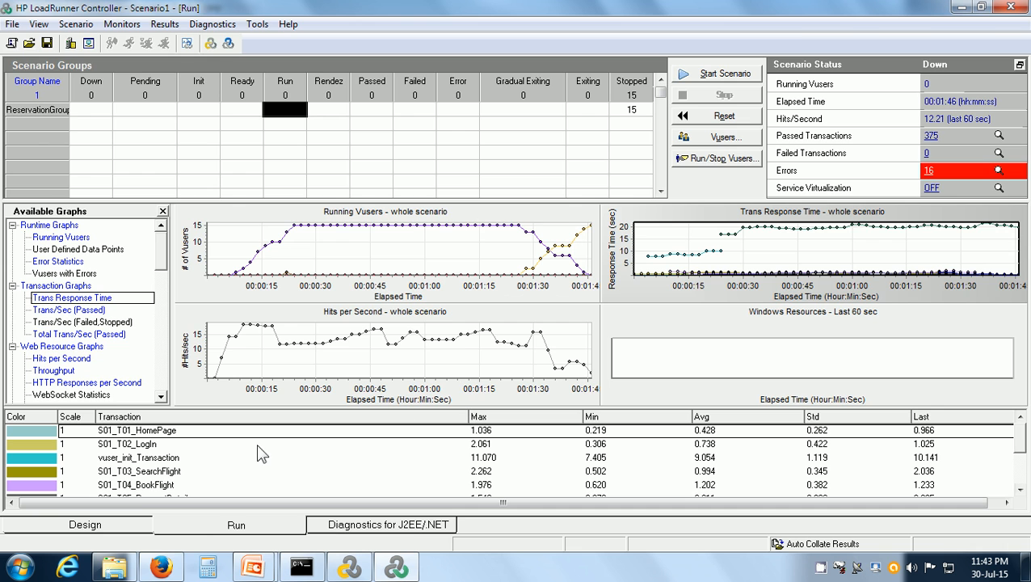
# - Switch to Web Tours in Firefox, reload the itinerary to compare its scheduled flight total, and cancel all the flights
pyautogui.click(172, 566)
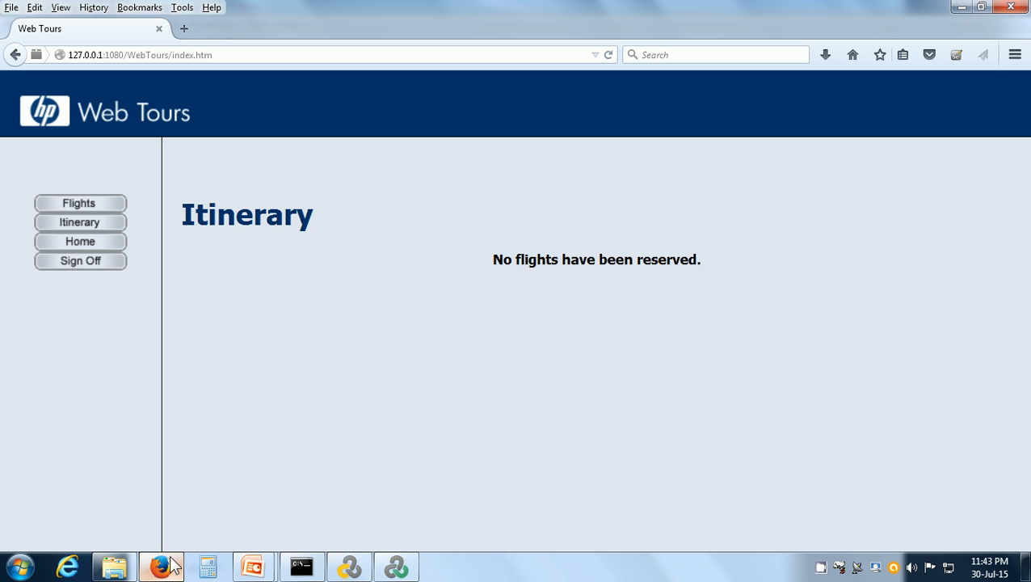
pyautogui.click(114, 231)
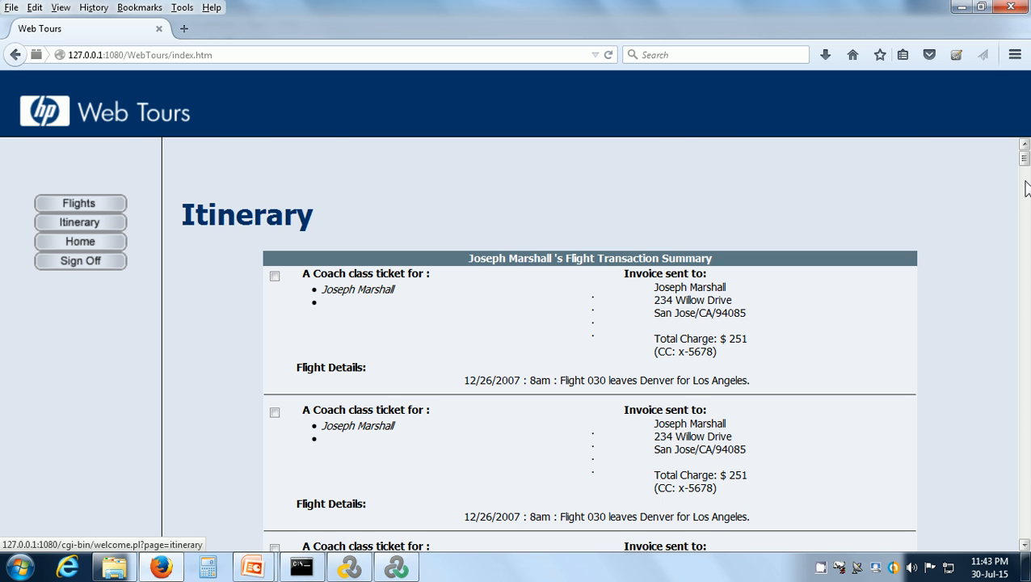
pyautogui.moveTo(1023, 156); pyautogui.dragTo(1029, 551)
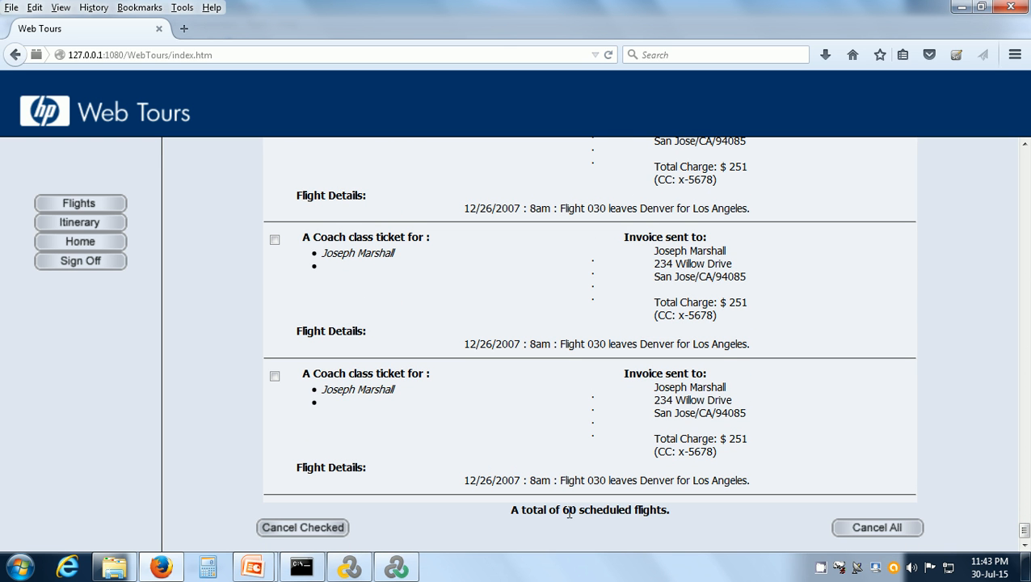
pyautogui.moveTo(560, 509); pyautogui.dragTo(670, 505)
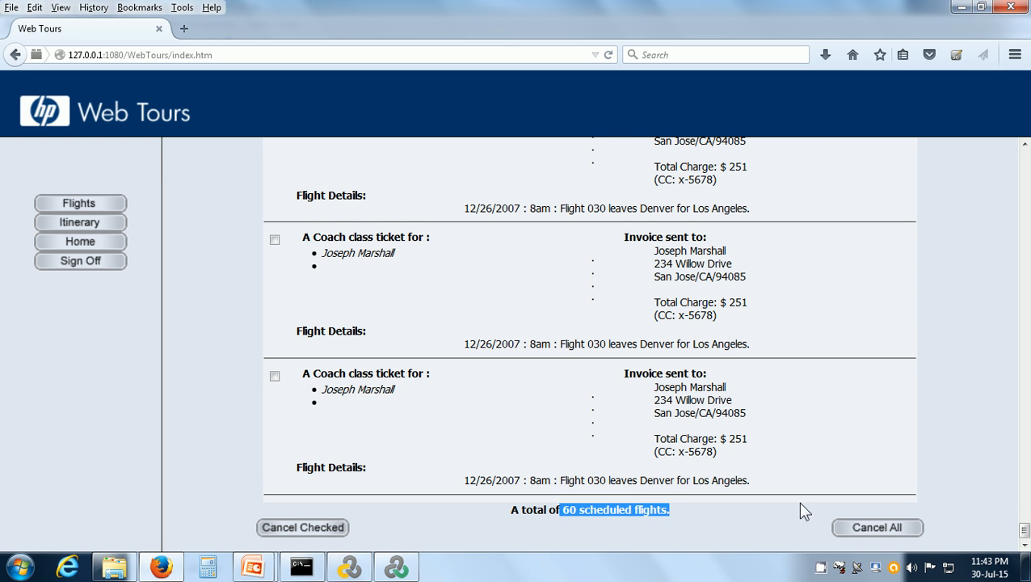
pyautogui.click(869, 527)
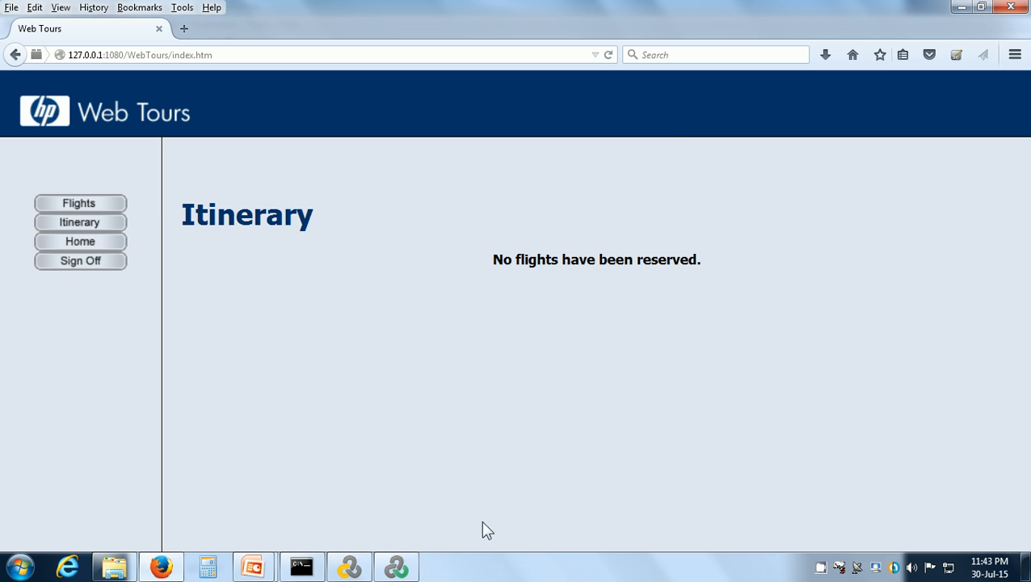
# - Switch back to LoadRunner Controller, review the schedule design, and view the Windows Resources graph of the completed run
pyautogui.click(395, 566)
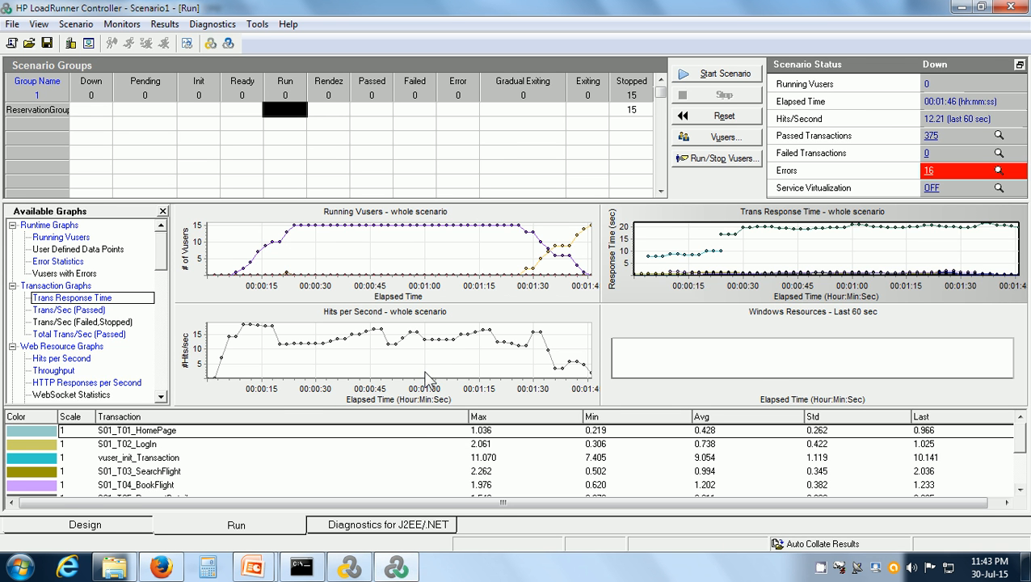
pyautogui.click(81, 527)
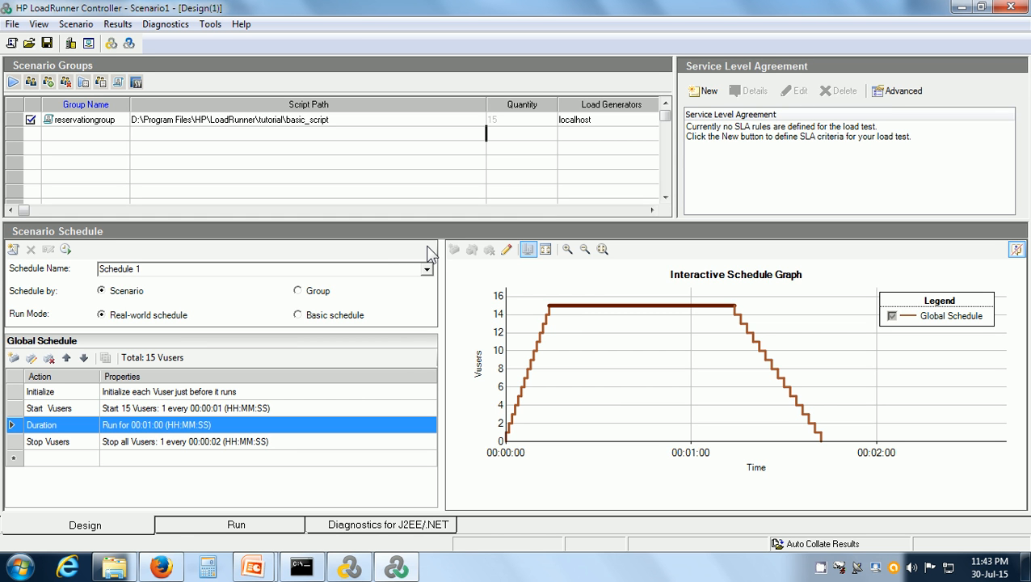
pyautogui.click(215, 530)
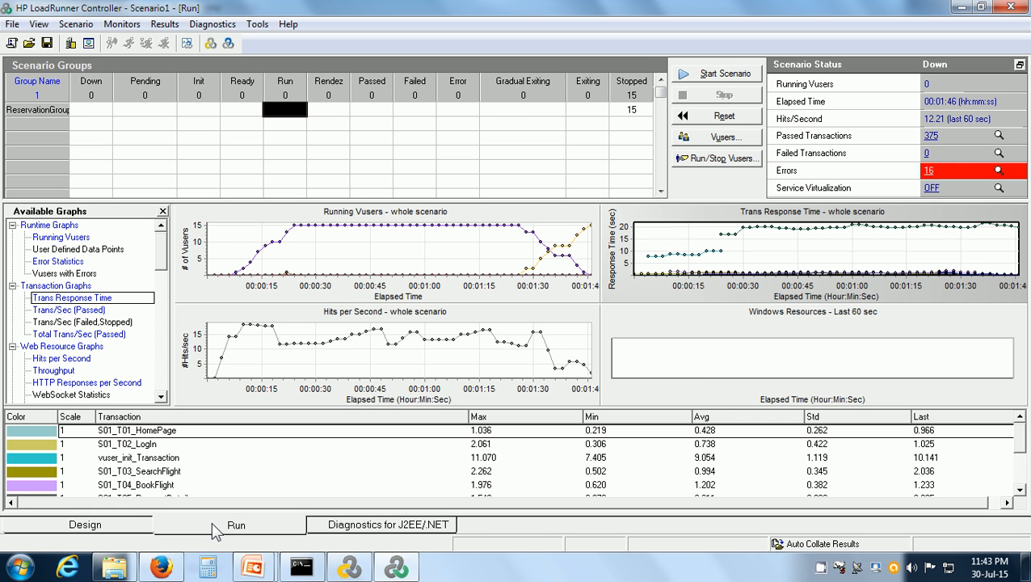
pyautogui.click(748, 372)
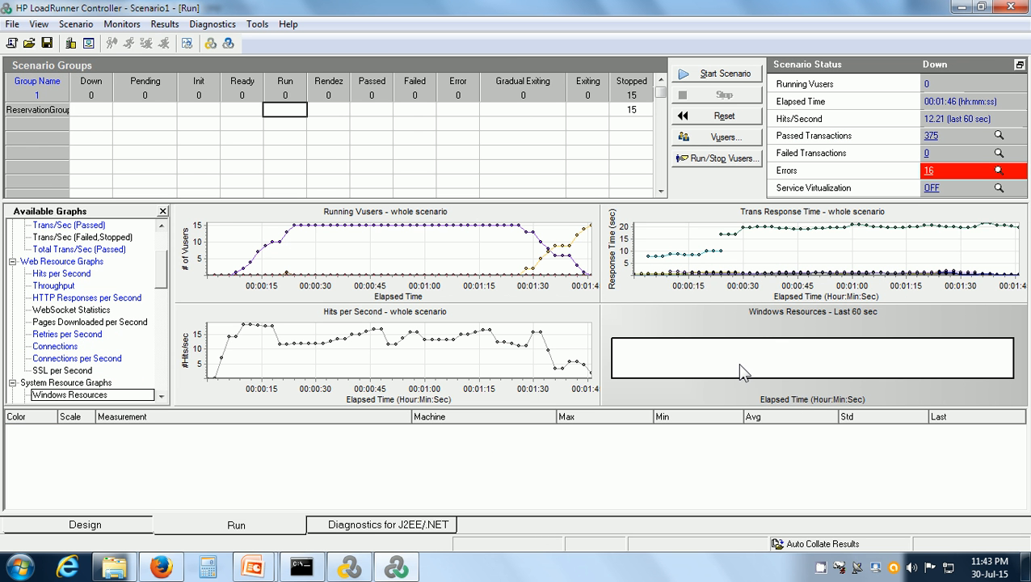
# - Add localhost as a monitored server machine with its default resource measurements to the Windows Resources graph
pyautogui.rightClick(698, 361)
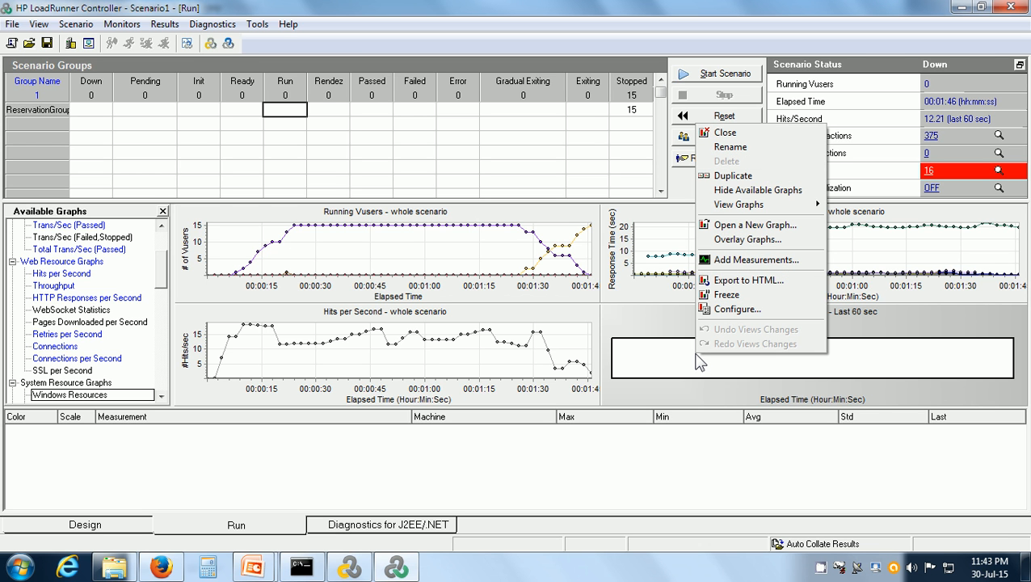
pyautogui.click(730, 261)
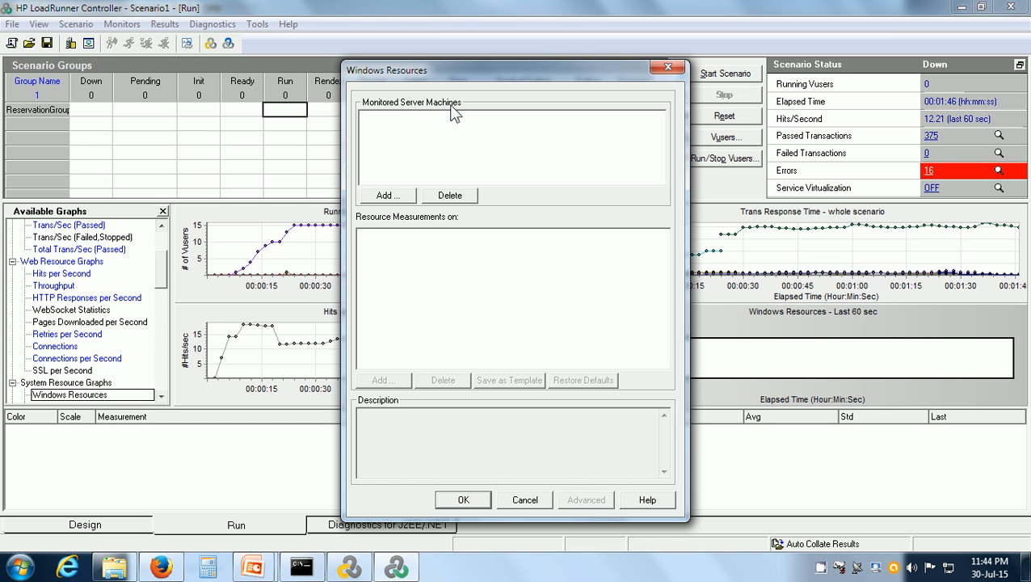
pyautogui.click(408, 196)
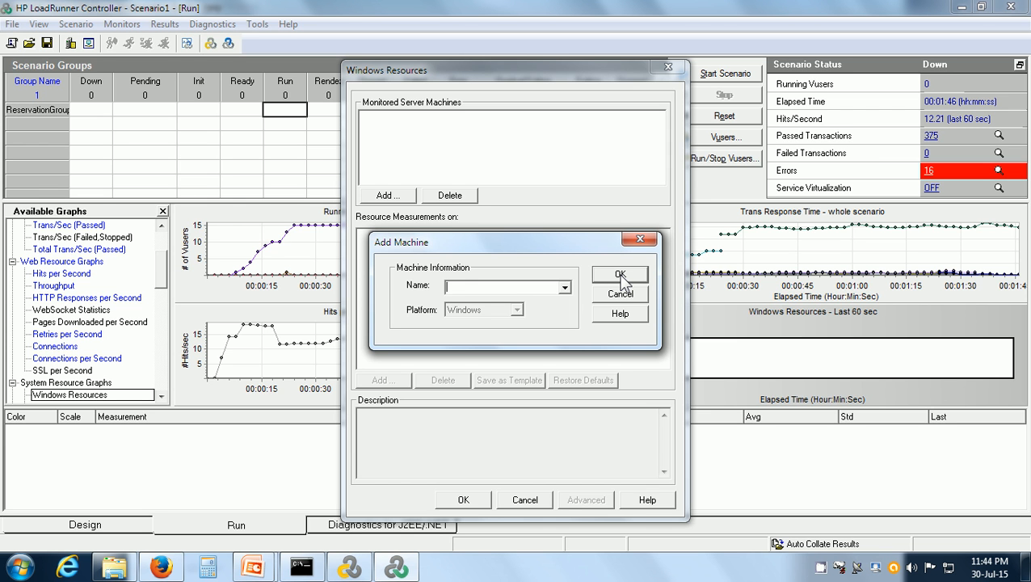
pyautogui.write('localhost')
pyautogui.click(619, 276)
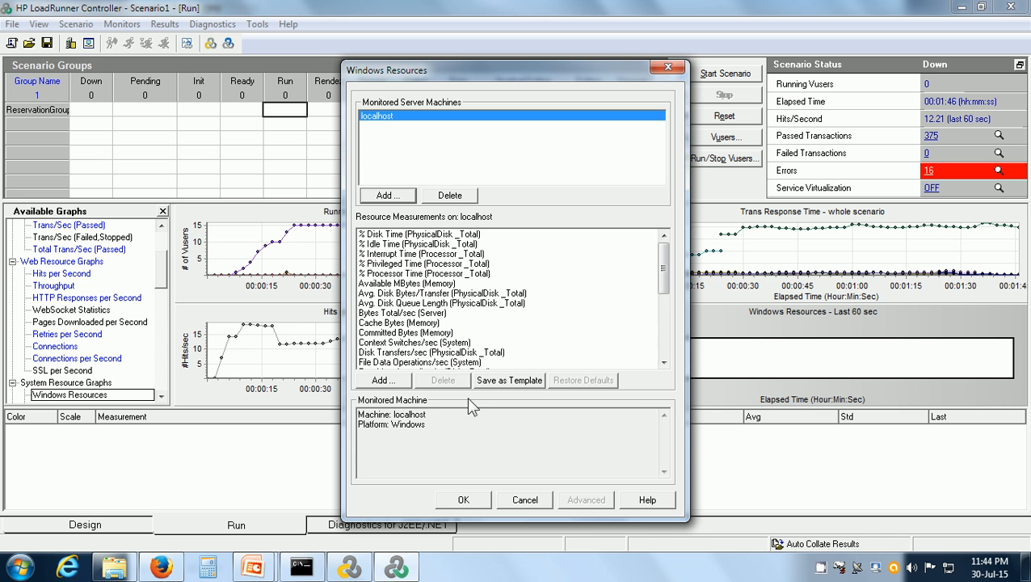
pyautogui.click(476, 501)
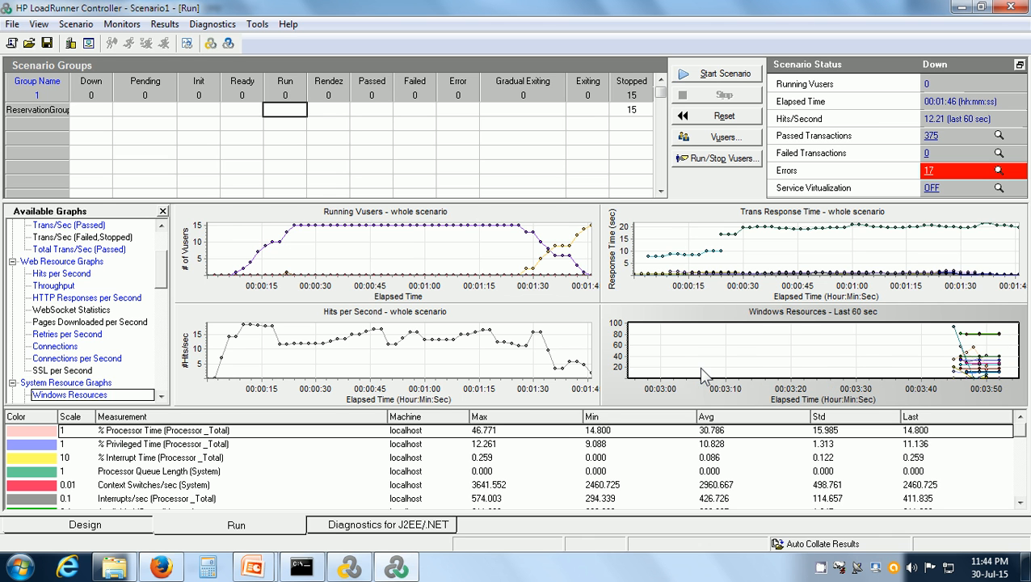
# - Save the scenario as Scenario1.lrs in E:\Training\LoadRunner\Scenarios and close it
pyautogui.click(109, 523)
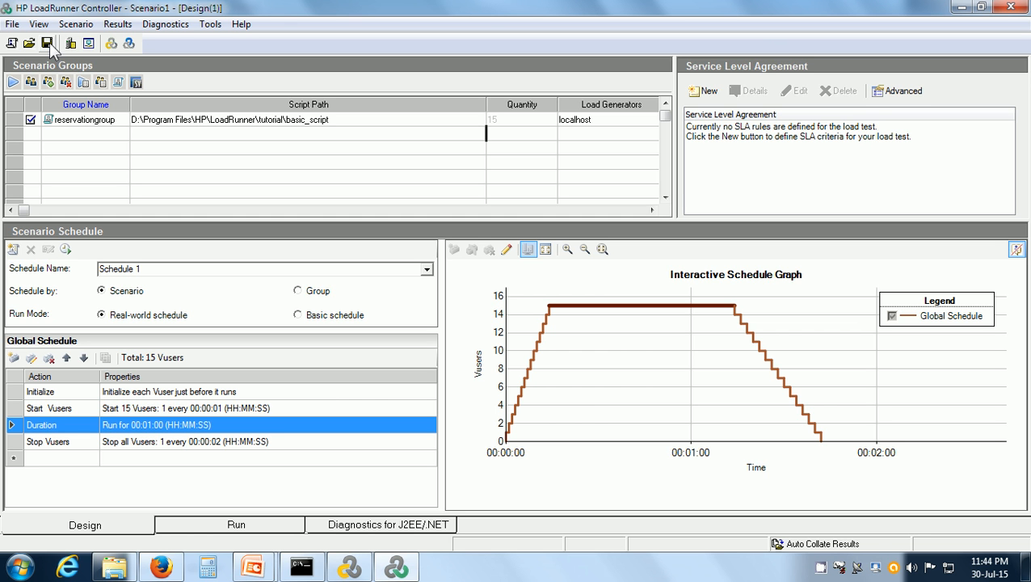
pyautogui.click(12, 25)
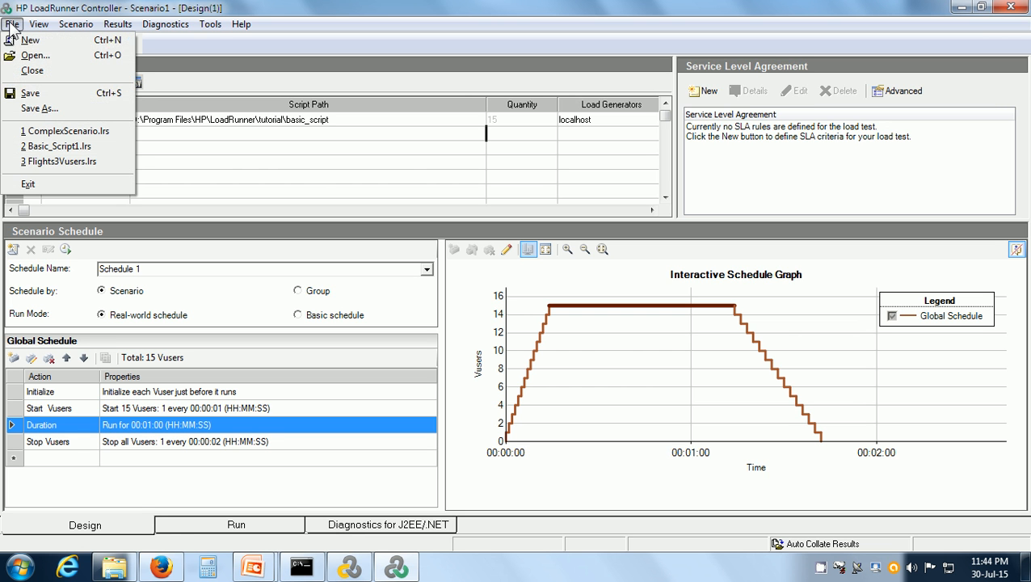
pyautogui.click(36, 108)
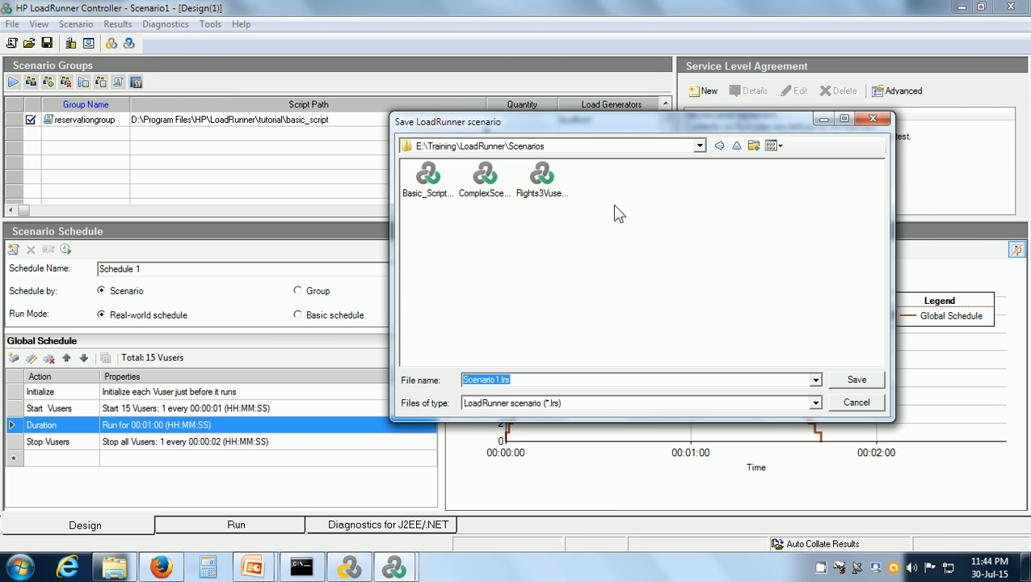
pyautogui.press('Home')
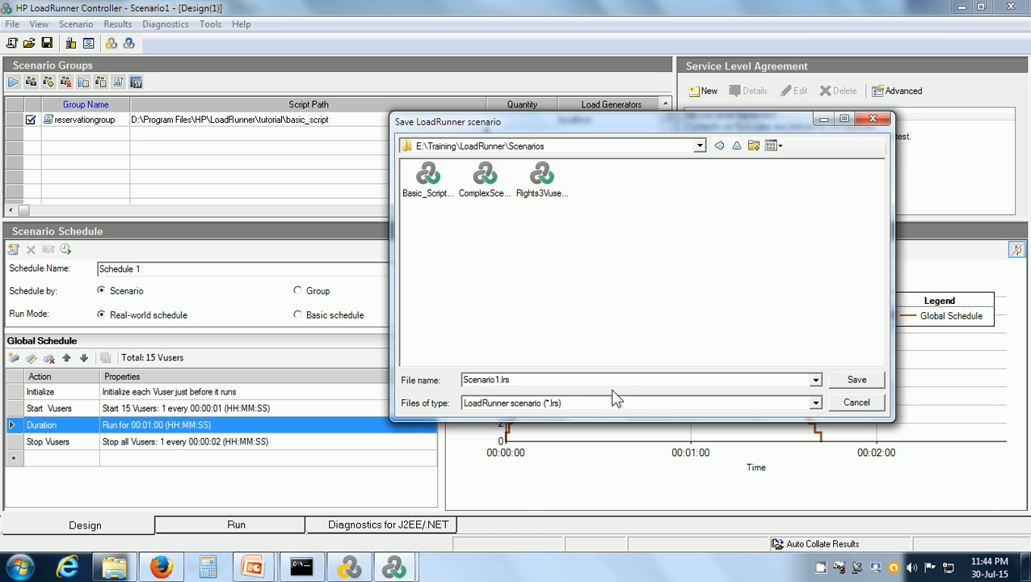
pyautogui.click(858, 381)
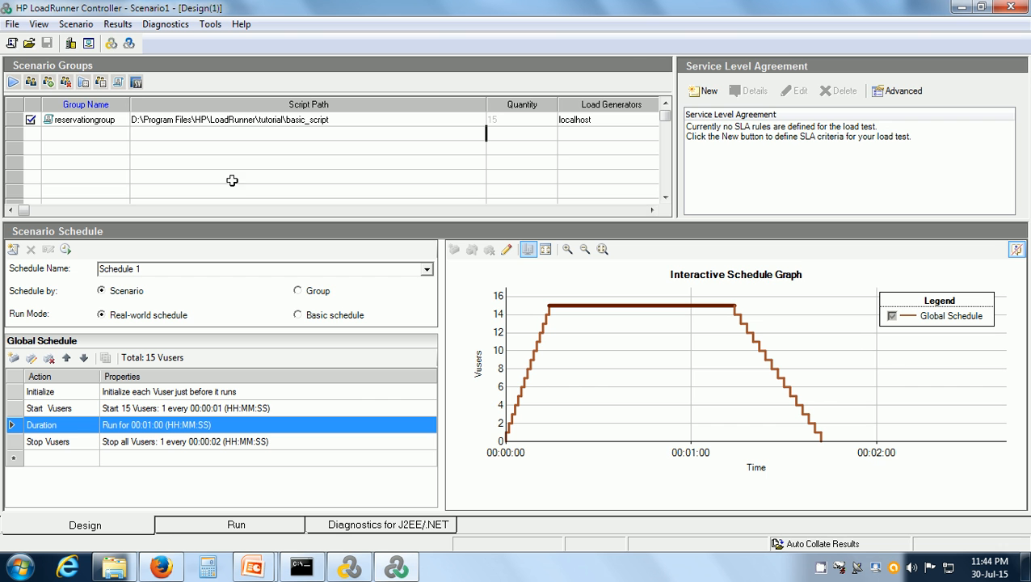
pyautogui.click(12, 24)
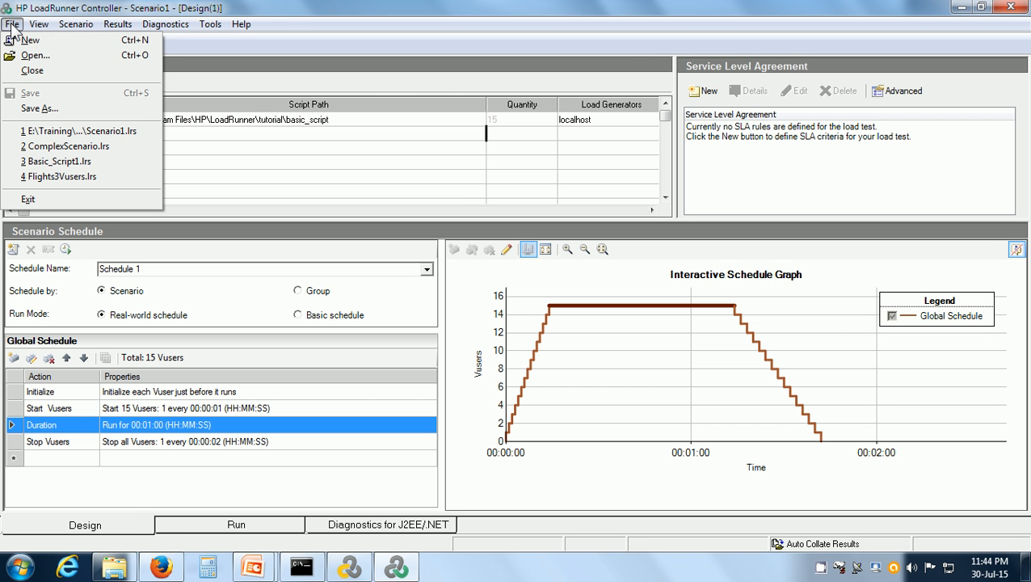
pyautogui.click(30, 71)
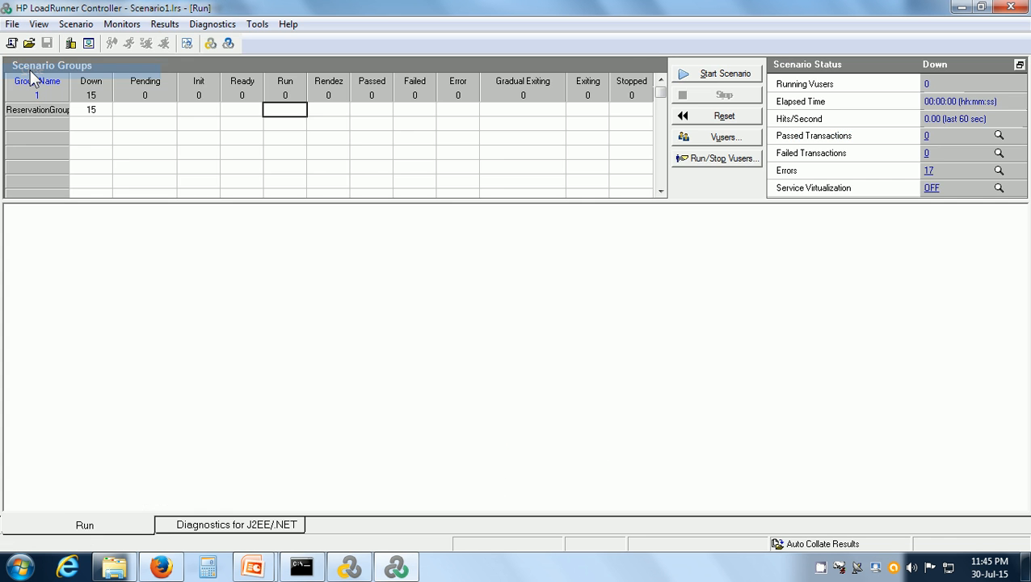
# - Create a new manual scenario in percentage mode containing basic_script and demo_script
pyautogui.click(13, 24)
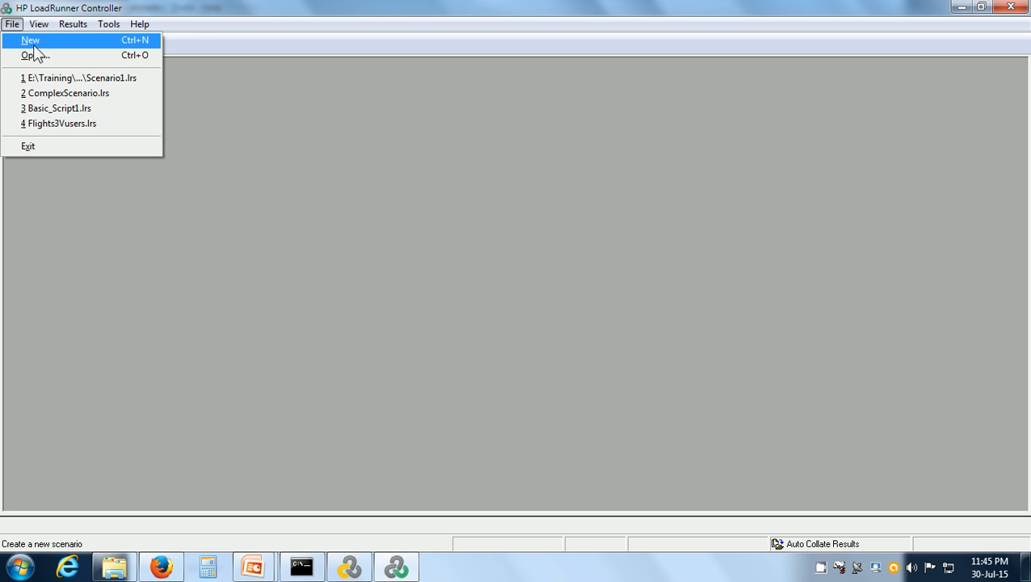
pyautogui.click(34, 40)
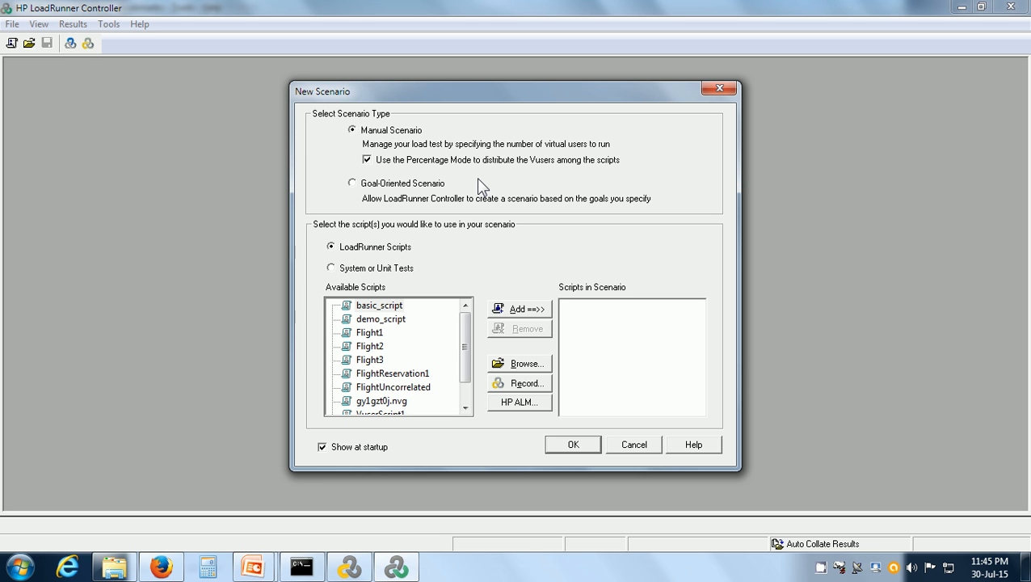
pyautogui.click(366, 306)
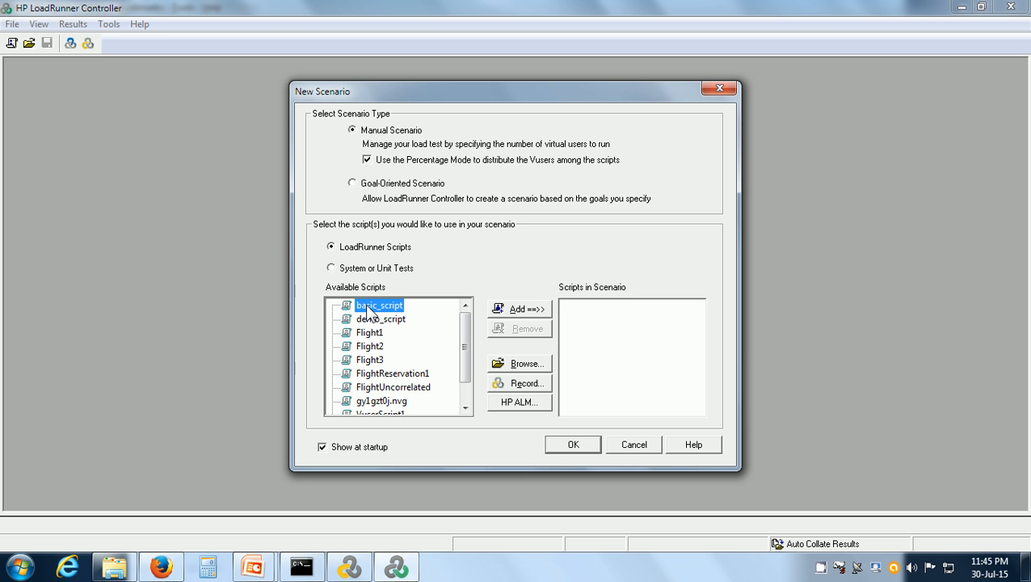
pyautogui.doubleClick(367, 310)
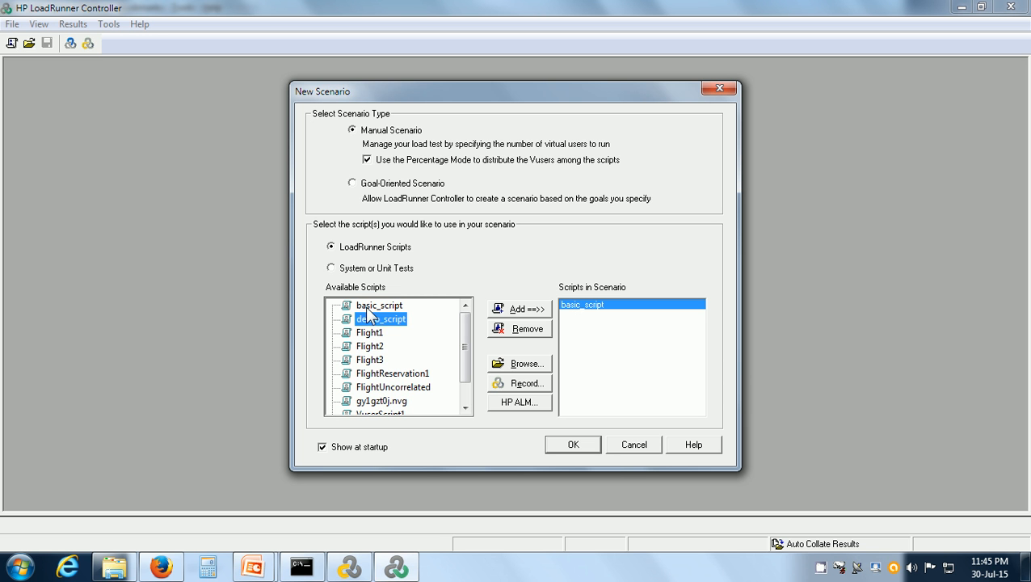
pyautogui.doubleClick(371, 322)
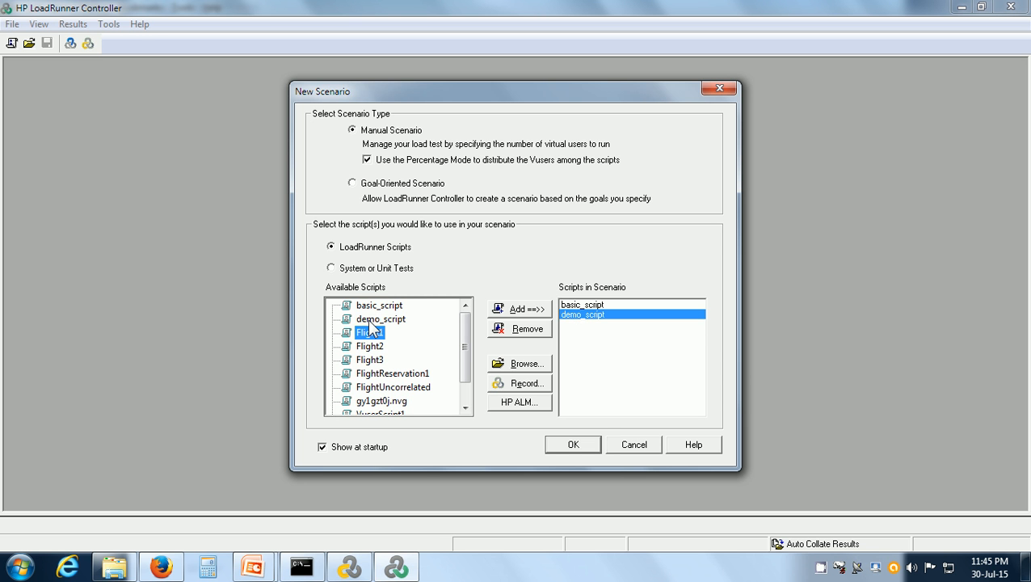
pyautogui.click(581, 446)
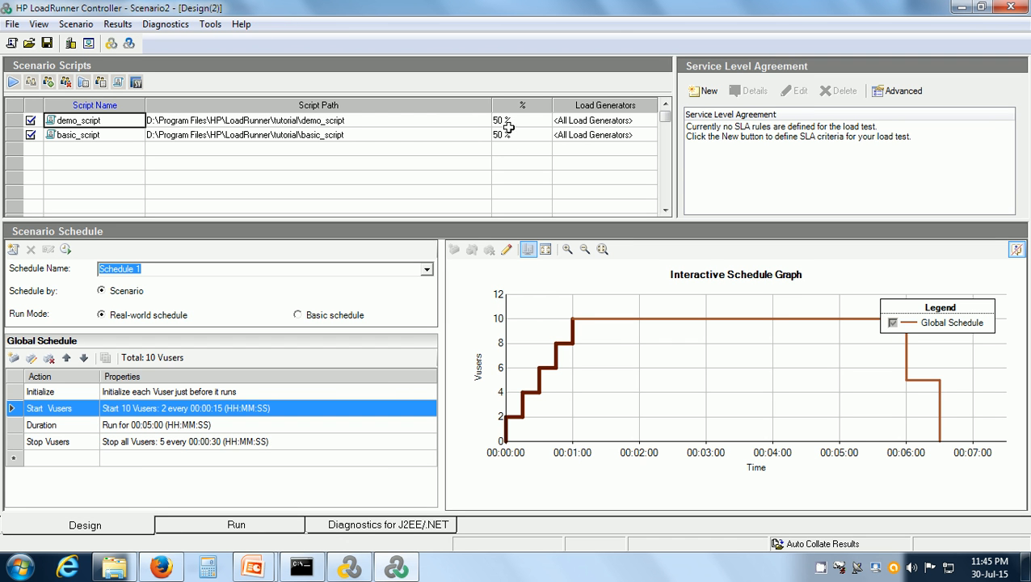
# - Check the percentage split between the two scripts and set the Start Vusers action to 20 Vusers
pyautogui.click(522, 122)
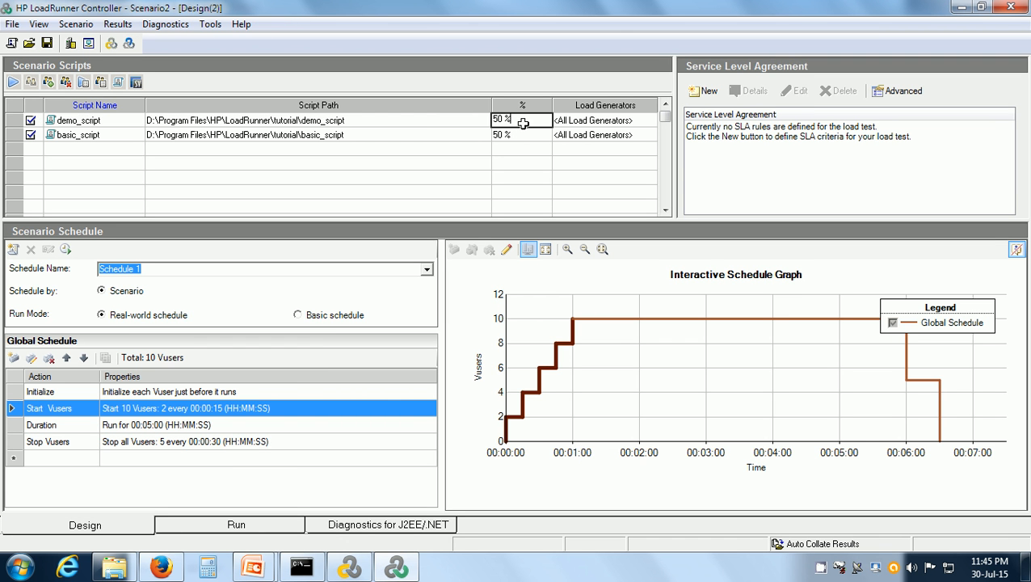
pyautogui.click(527, 133)
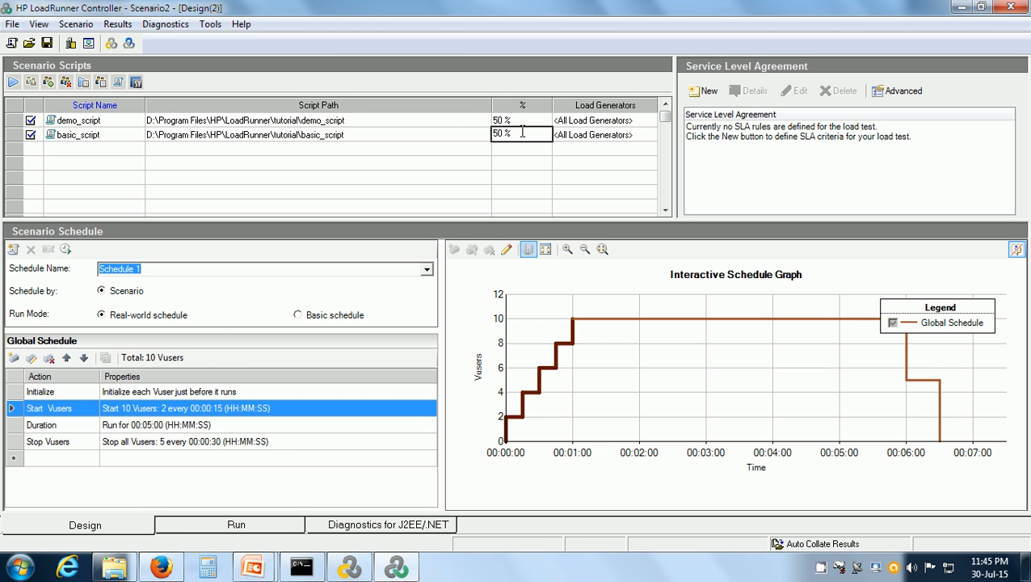
pyautogui.doubleClick(117, 414)
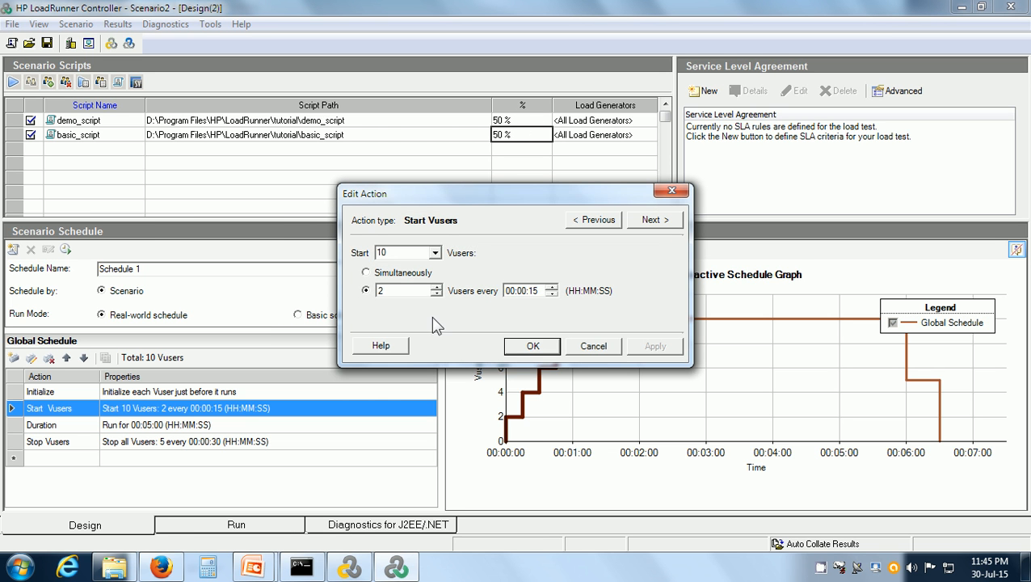
pyautogui.doubleClick(403, 252)
pyautogui.write('20')
pyautogui.click(534, 345)
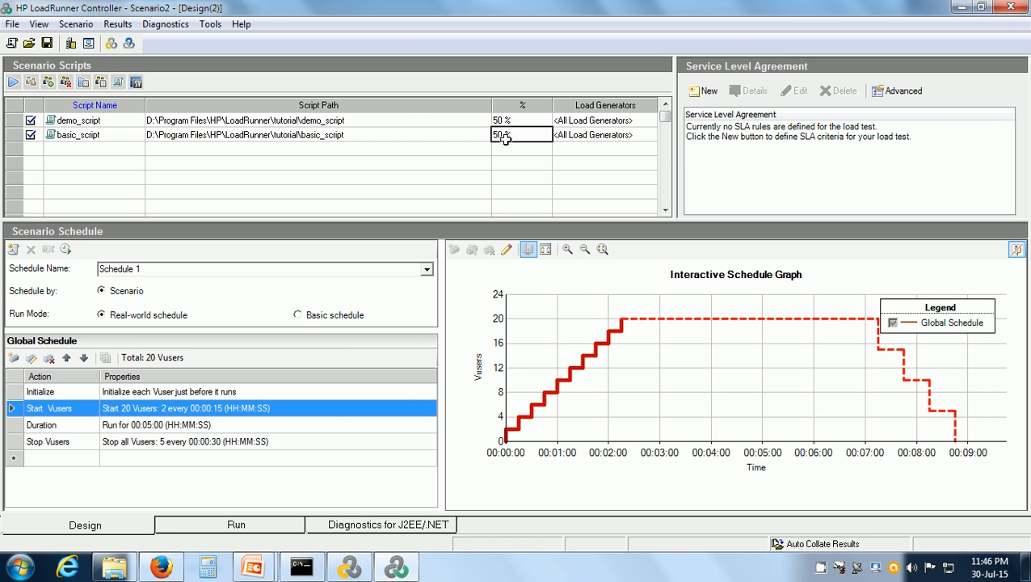
pyautogui.click(432, 120)
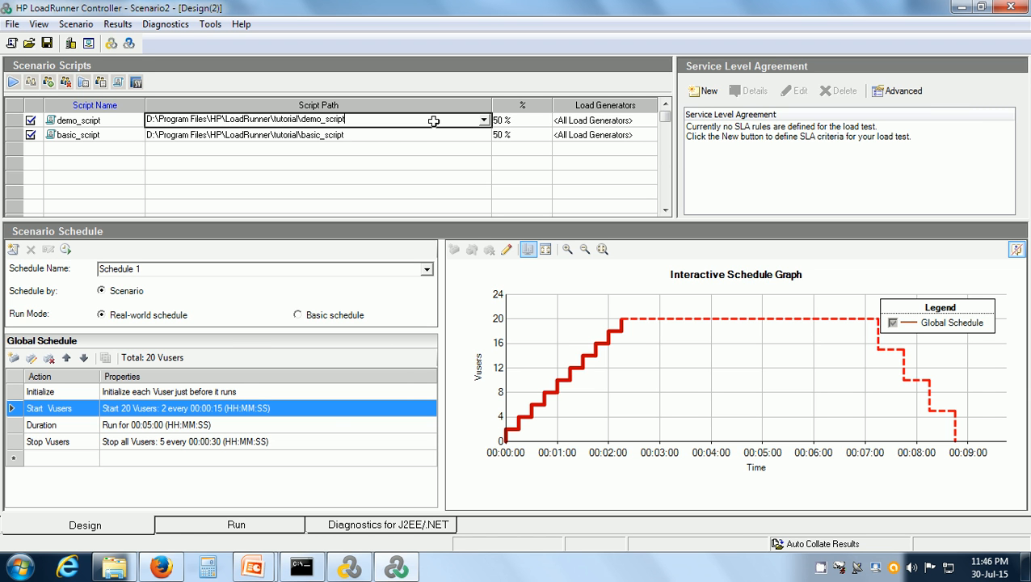
pyautogui.click(431, 139)
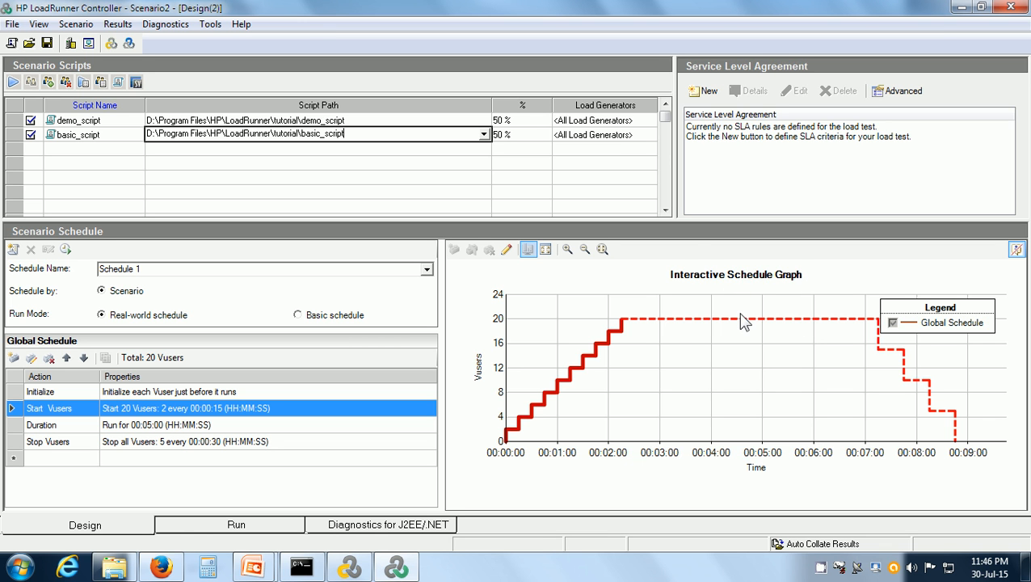
# - Make the interactive schedule graph editable and shorten the duration to 00:01:15 by moving its end point to 00:03:30
pyautogui.doubleClick(153, 425)
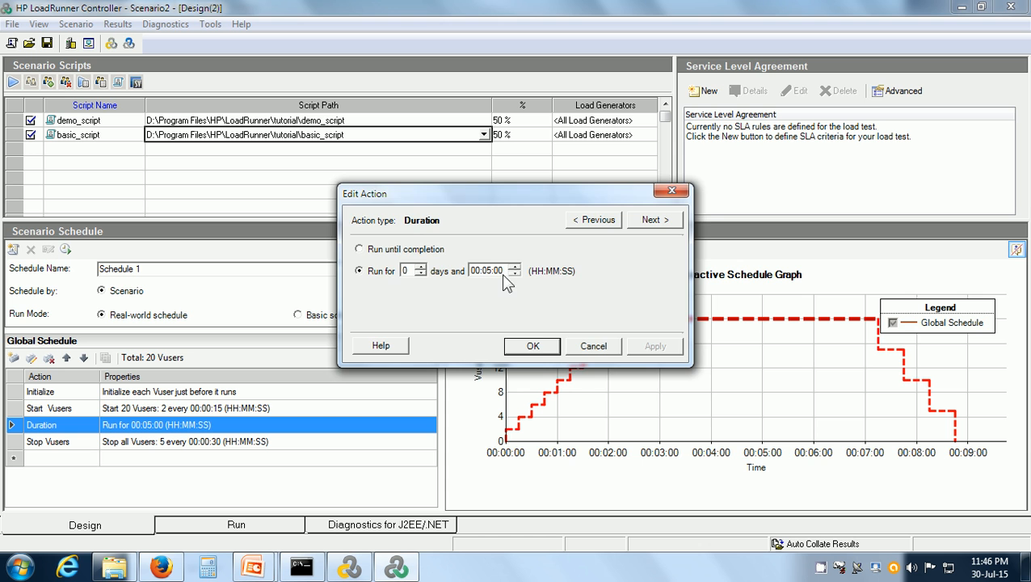
pyautogui.click(534, 346)
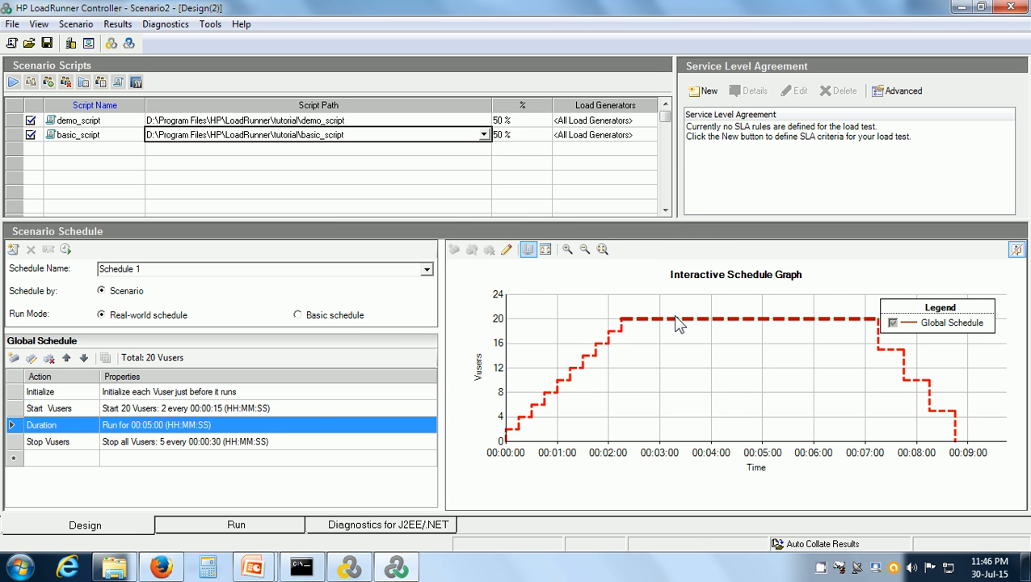
pyautogui.moveTo(682, 323)
pyautogui.click(506, 251)
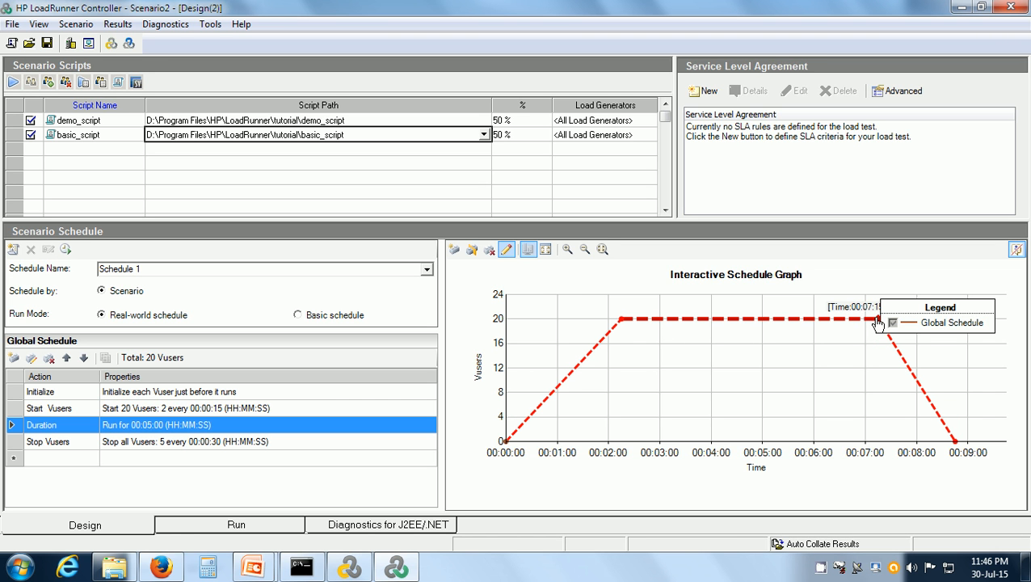
pyautogui.moveTo(878, 320); pyautogui.dragTo(701, 331)
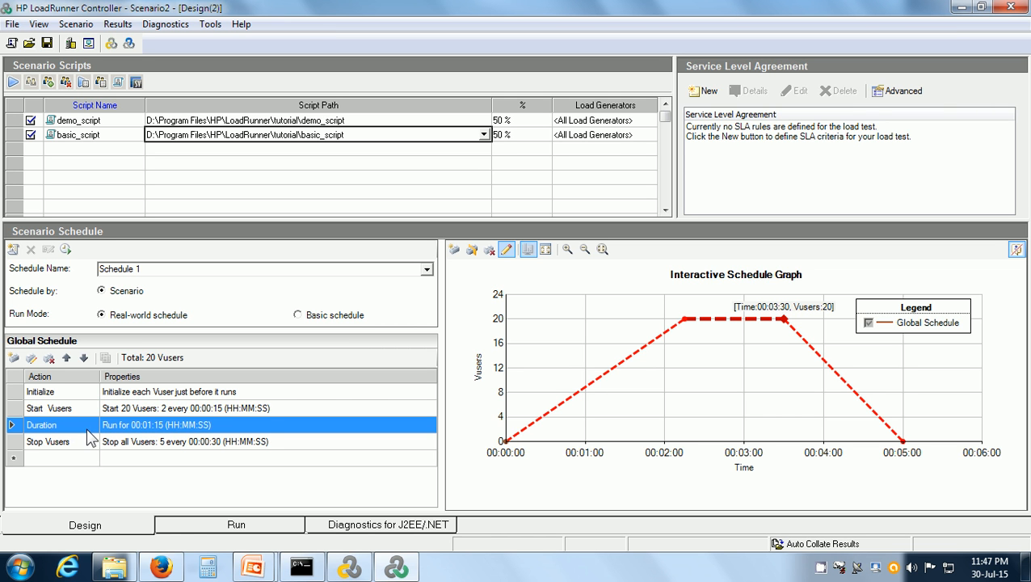
# - Set the Duration action in the global schedule to run for 00:01:00
pyautogui.click(139, 412)
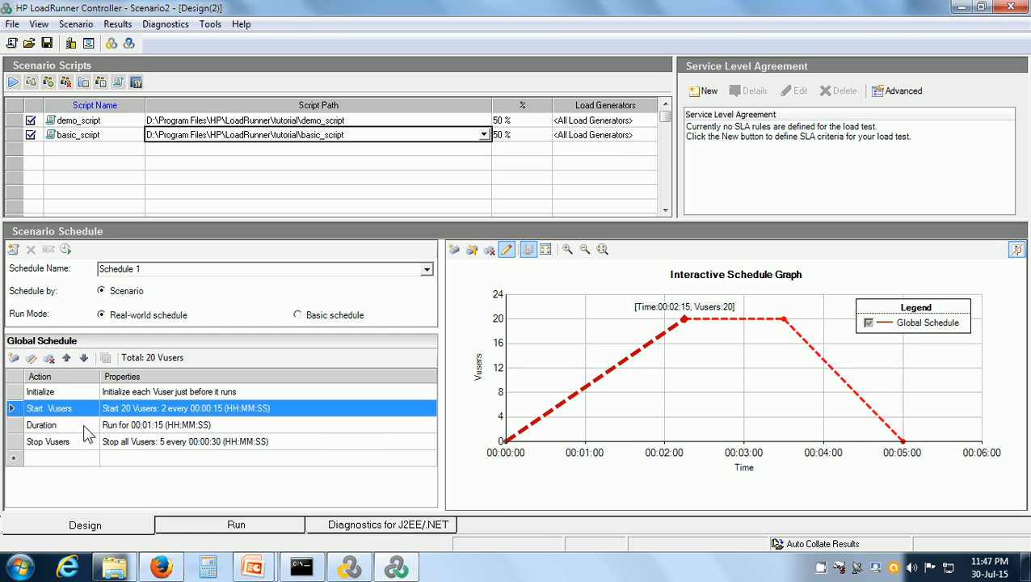
pyautogui.click(125, 424)
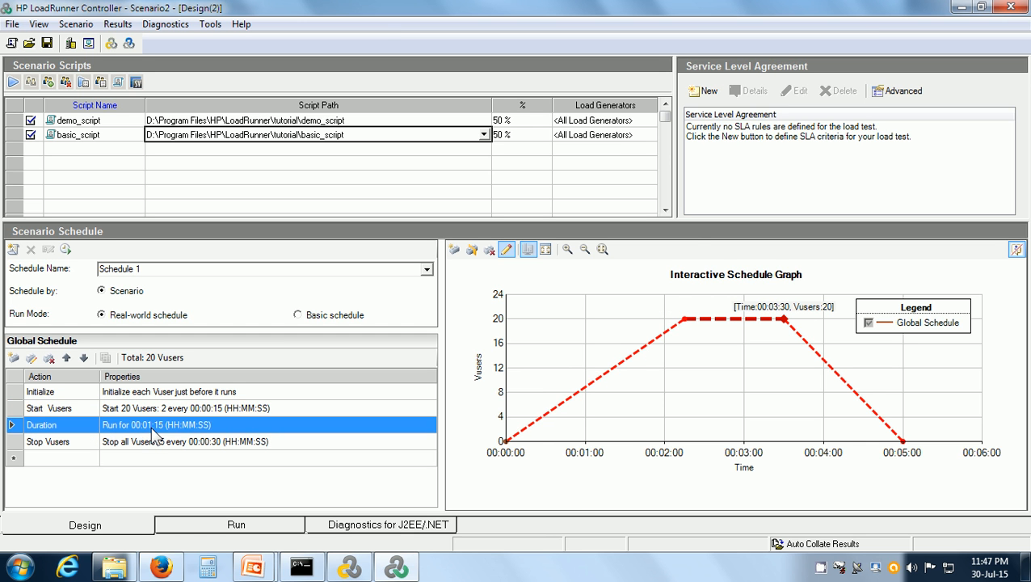
pyautogui.doubleClick(154, 424)
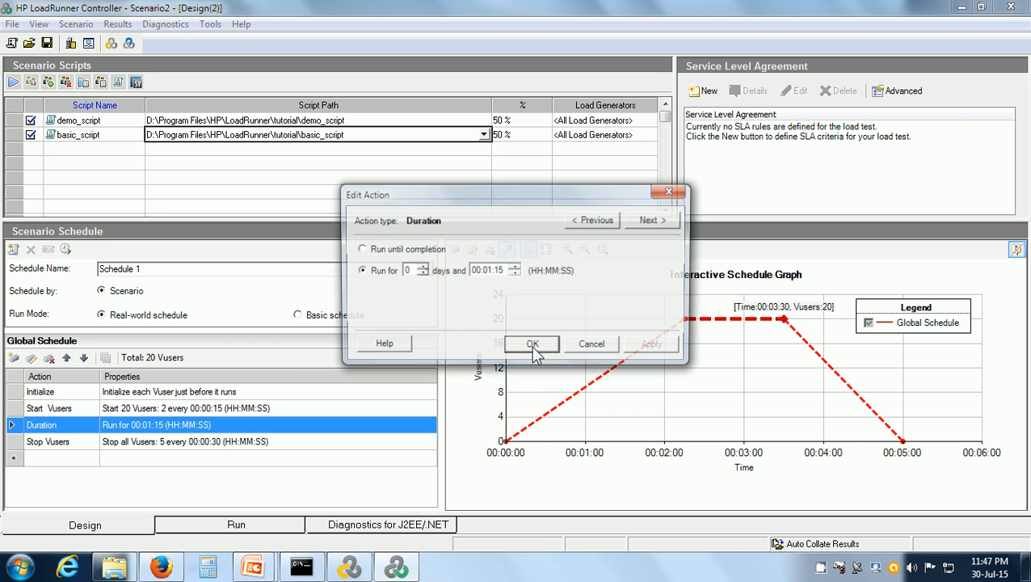
pyautogui.click(501, 271)
pyautogui.write('00')
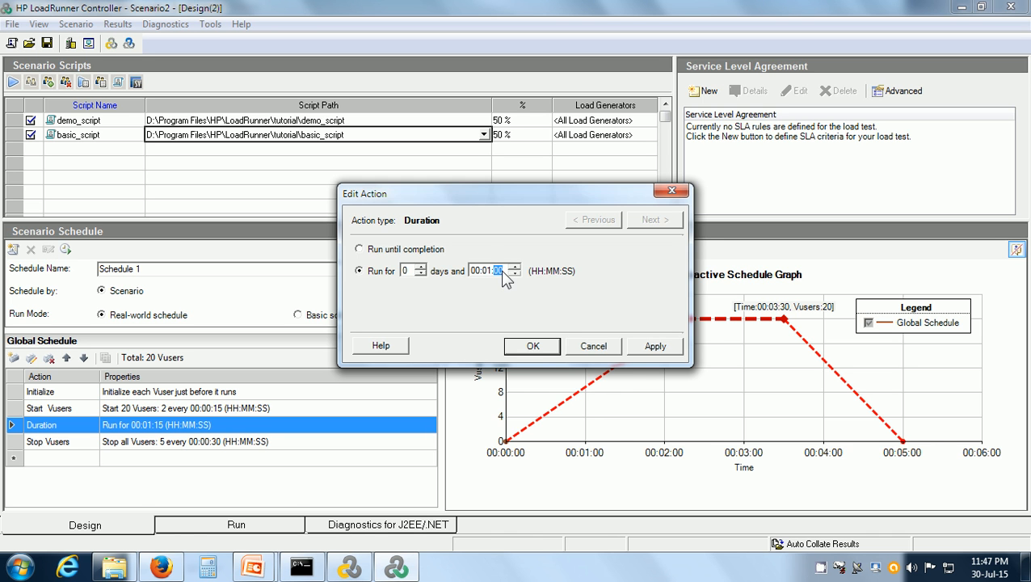
pyautogui.click(535, 349)
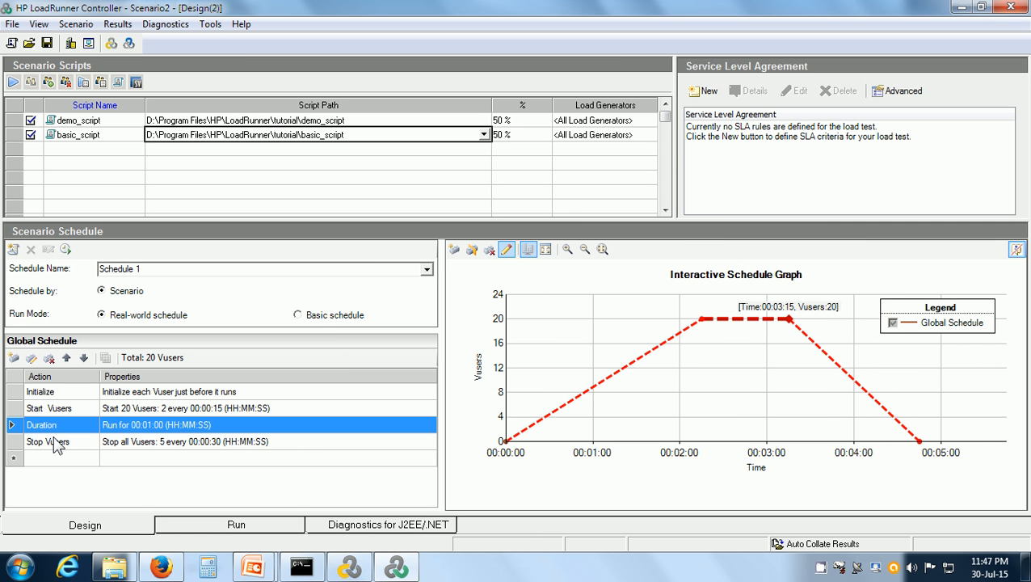
# - Add a Start Vusers action after the Duration action in the global schedule, starting 10 Vusers simultaneously
pyautogui.click(15, 358)
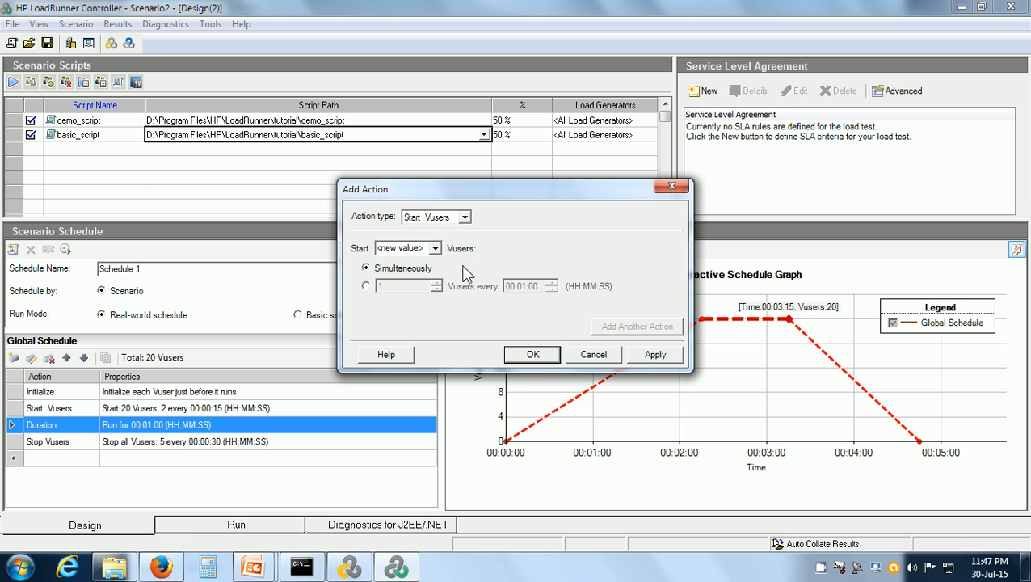
pyautogui.click(465, 217)
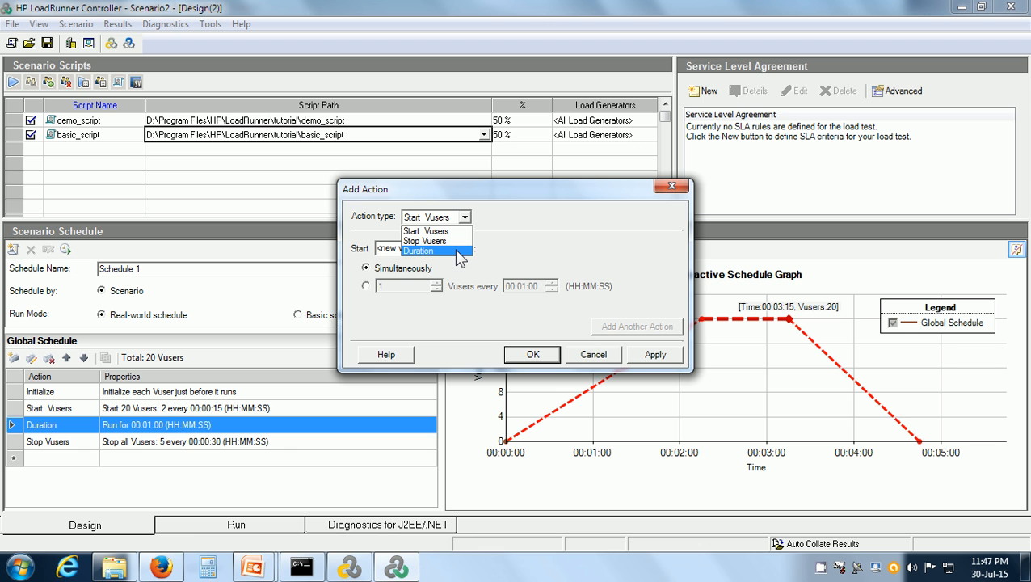
pyautogui.click(457, 231)
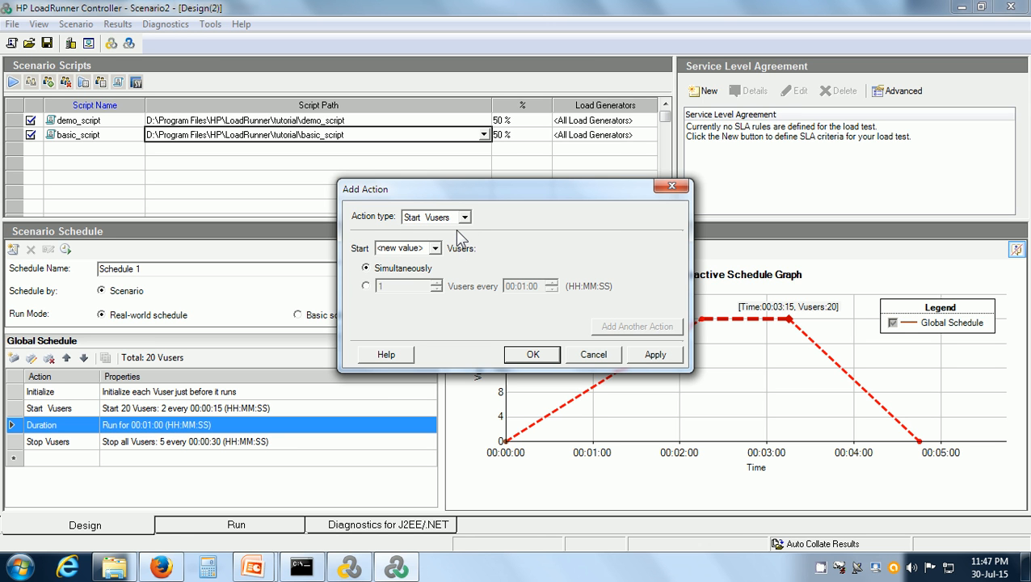
pyautogui.click(425, 248)
pyautogui.write('10')
pyautogui.click(652, 355)
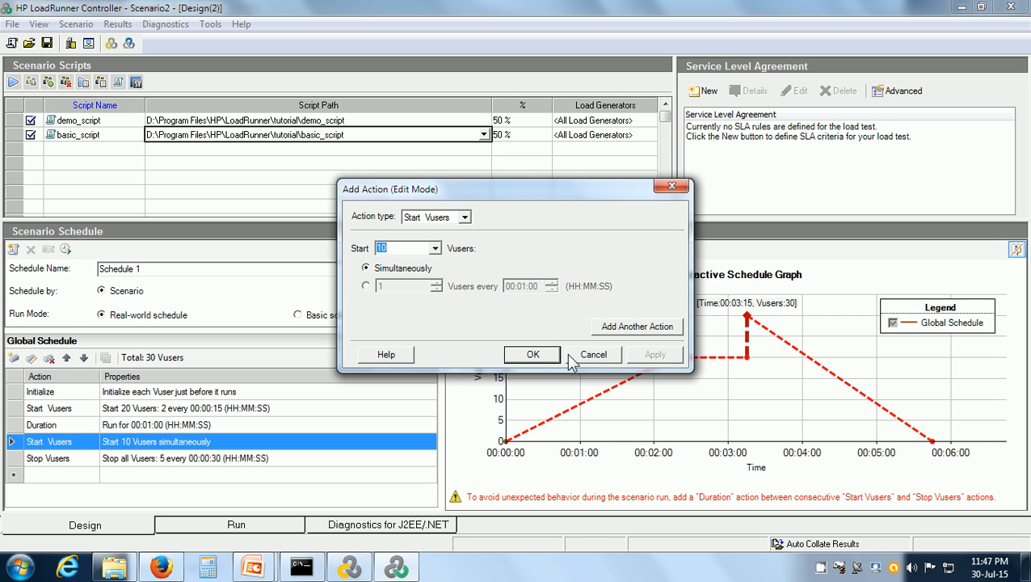
pyautogui.click(534, 356)
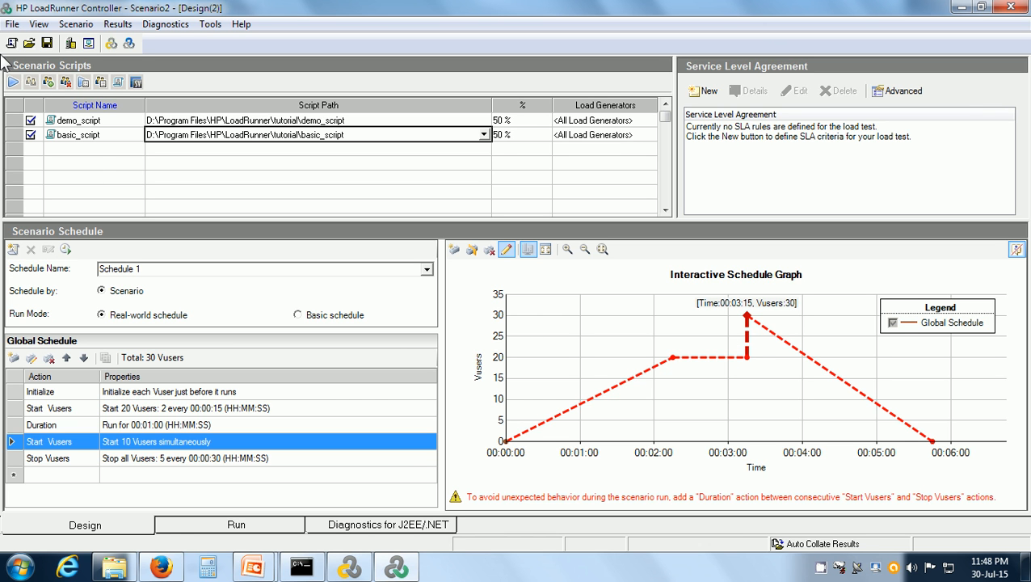
# - Close Scenario2 without saving its changes and open the saved scenario ComplexScenario.lrs
pyautogui.click(12, 24)
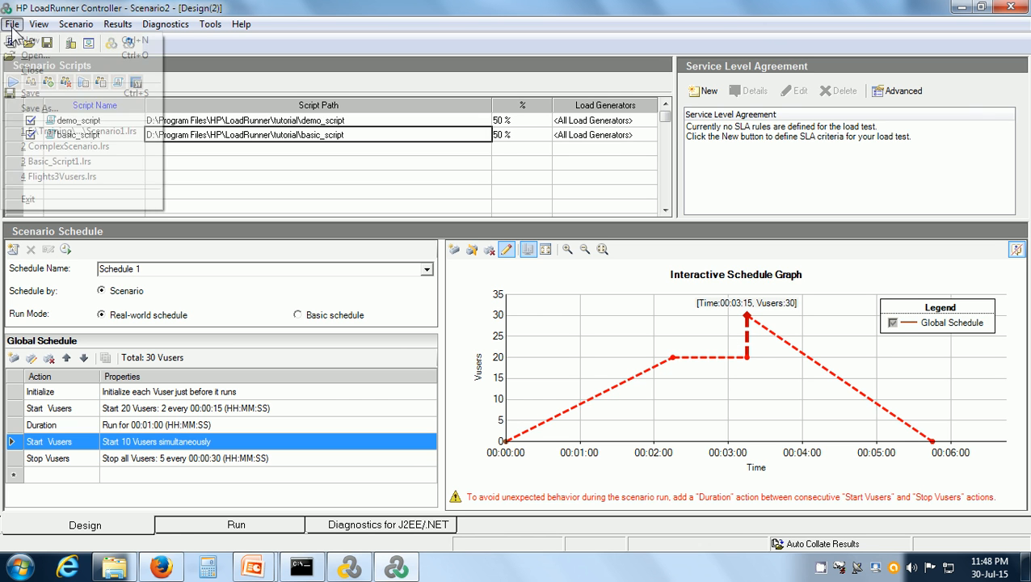
pyautogui.click(43, 73)
pyautogui.click(546, 314)
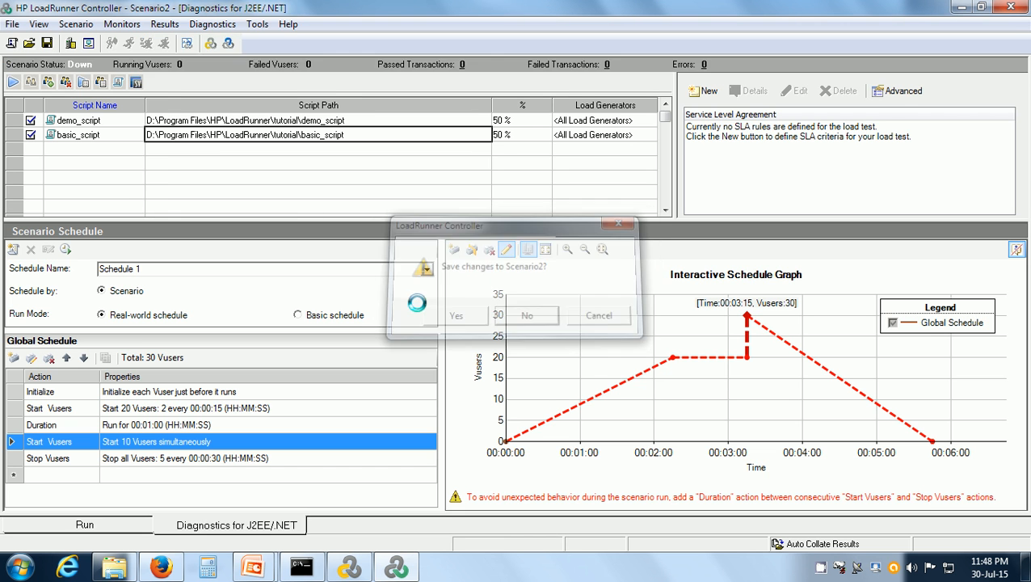
pyautogui.click(12, 23)
pyautogui.click(37, 56)
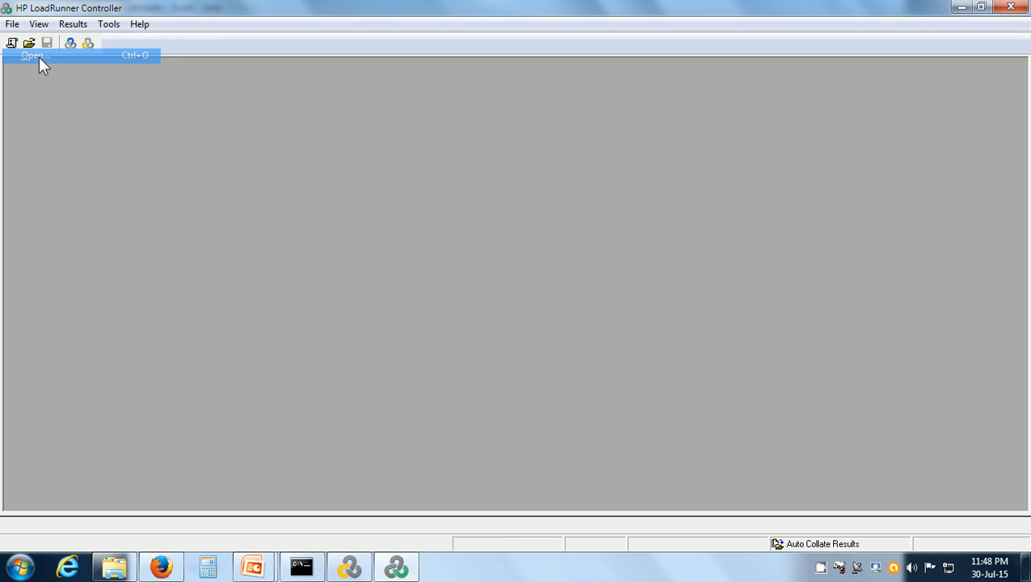
pyautogui.doubleClick(471, 175)
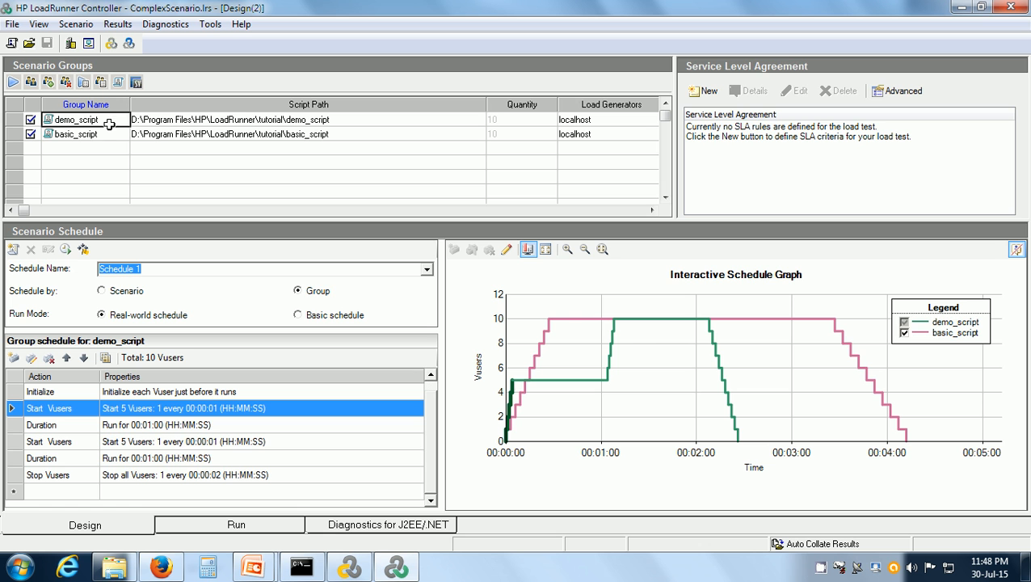
# - Compare the group schedules of demo_script and basic_script, then examine basic_script's ramp-up, duration and ramp-down points on the schedule graph
pyautogui.click(113, 134)
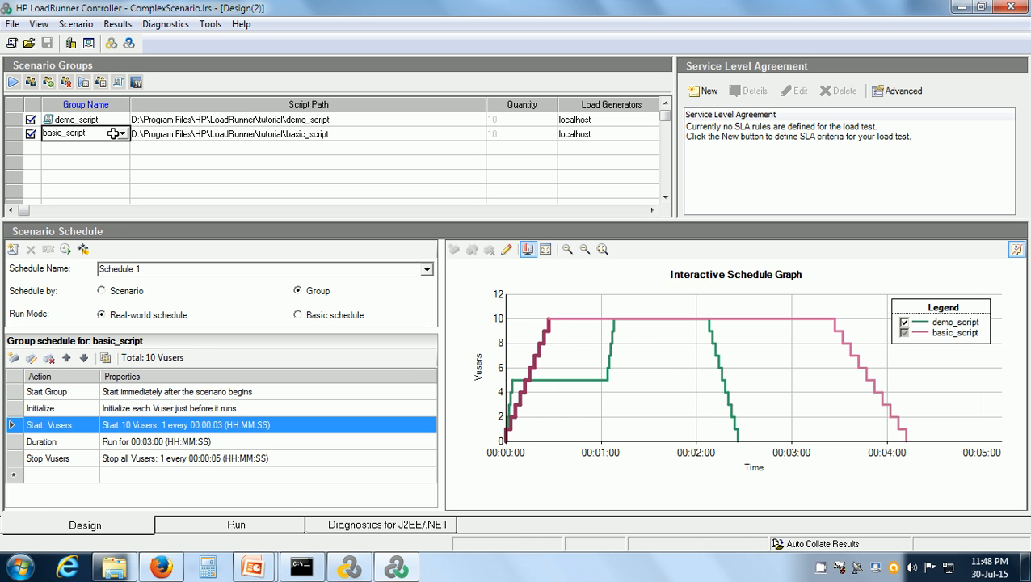
pyautogui.click(116, 119)
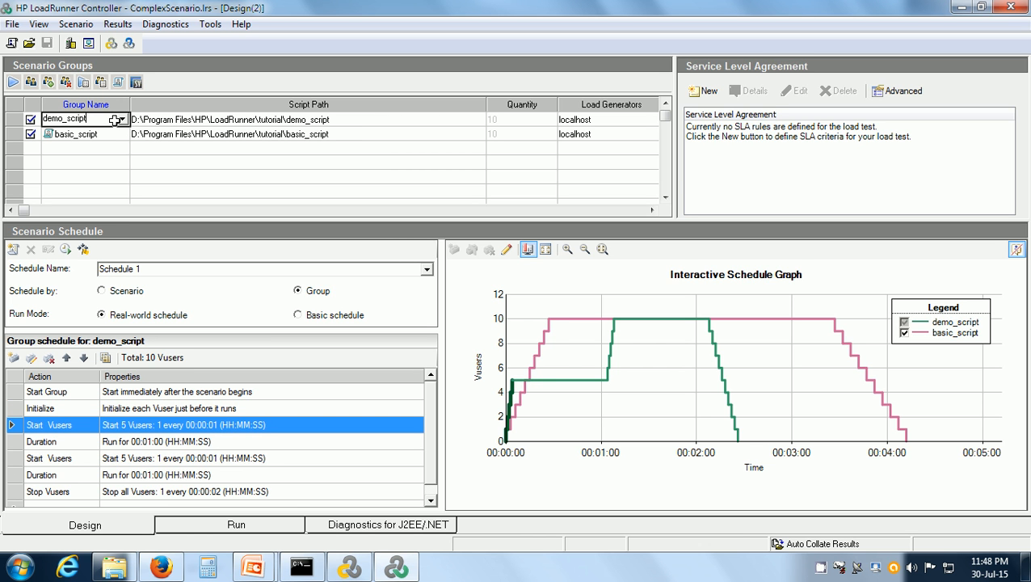
pyautogui.click(112, 134)
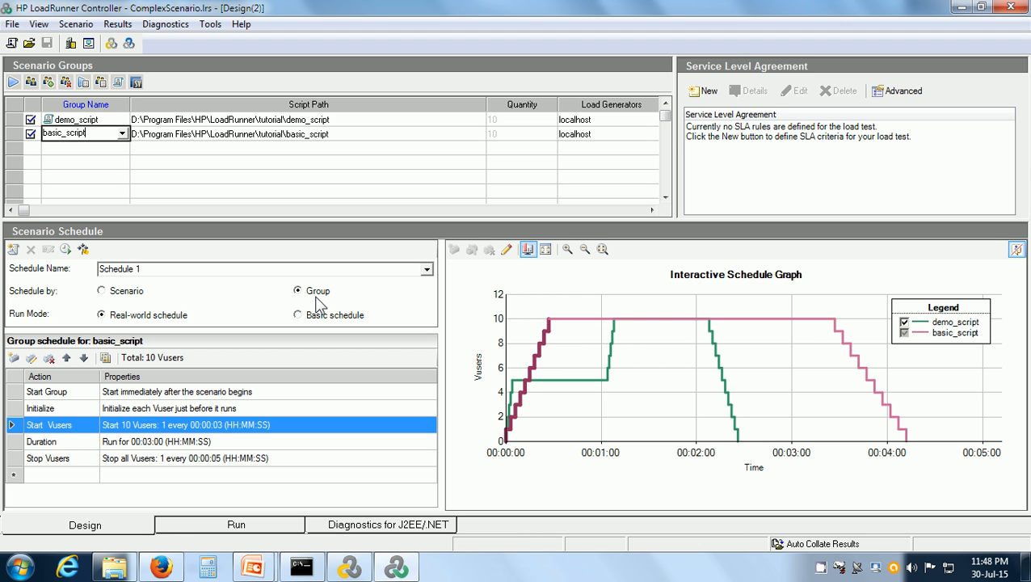
pyautogui.click(154, 428)
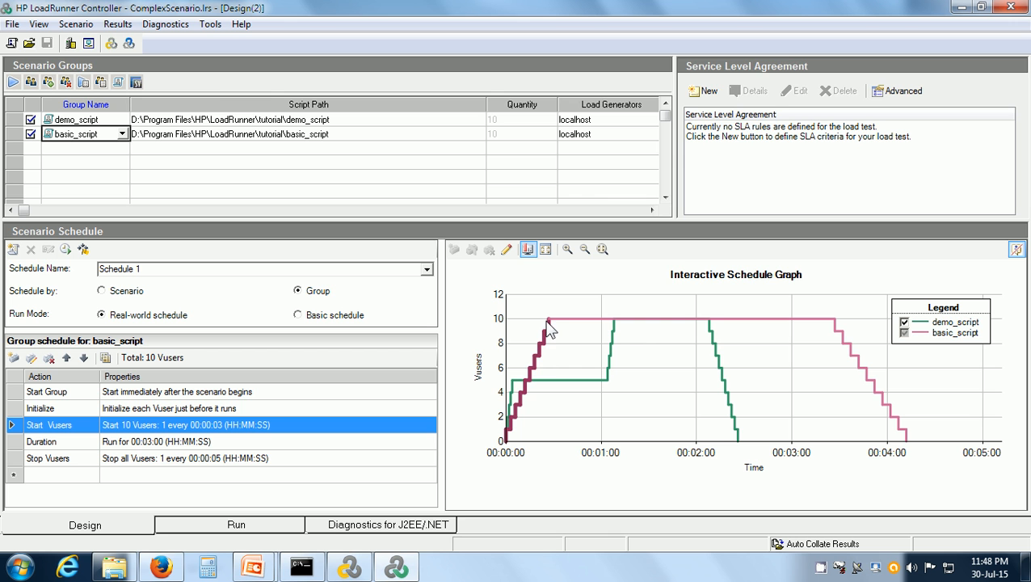
pyautogui.moveTo(550, 325)
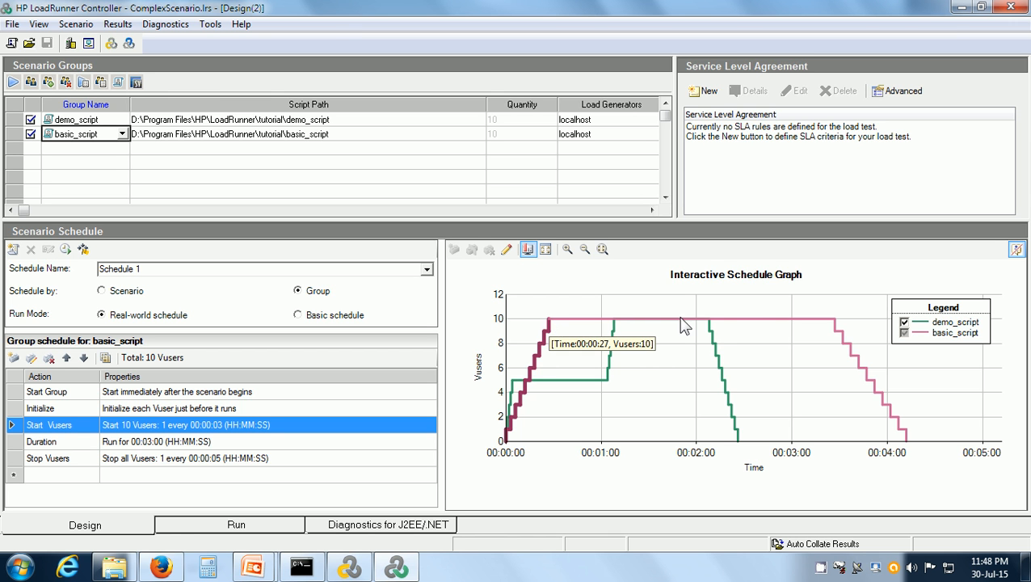
pyautogui.moveTo(762, 318)
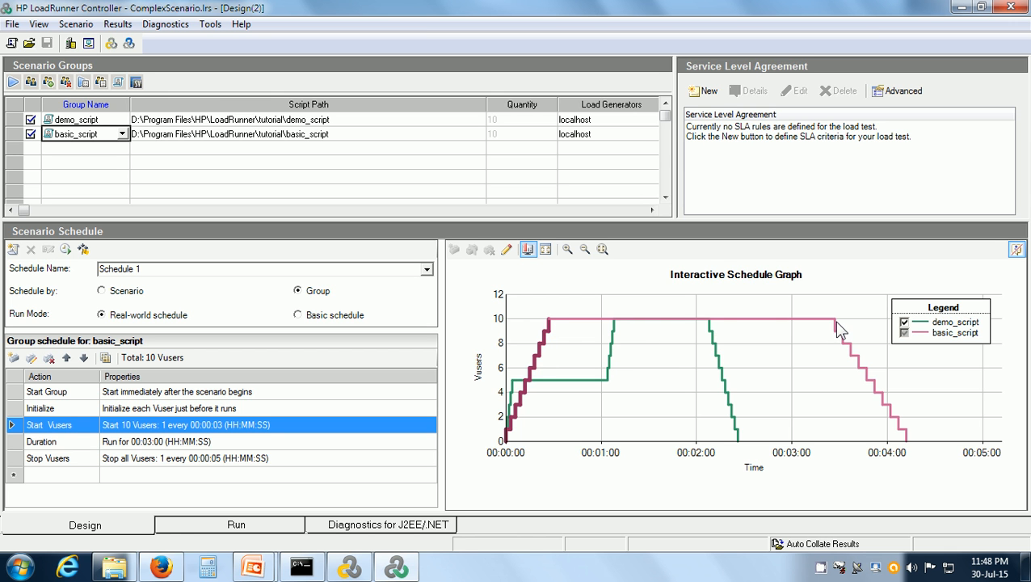
pyautogui.moveTo(910, 443)
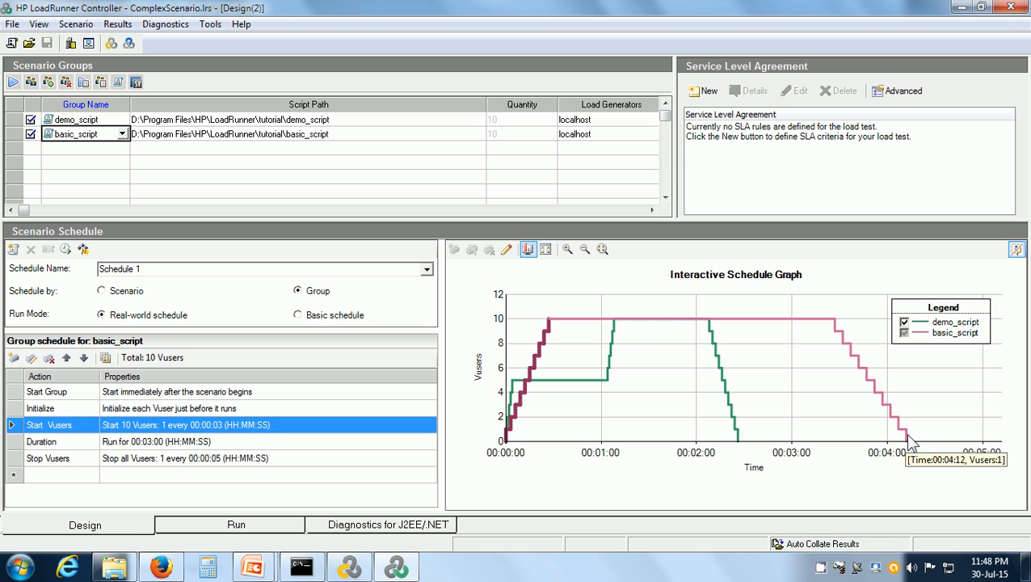
# - Examine demo_script's group schedule and check the start and end points of its stepped load on the schedule graph
pyautogui.click(104, 120)
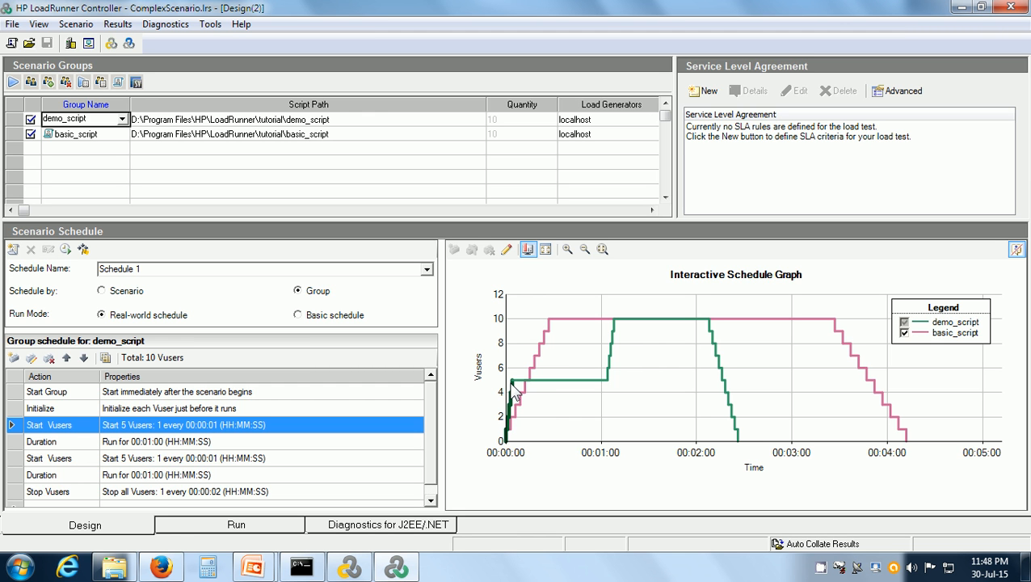
pyautogui.moveTo(512, 386)
pyautogui.moveTo(614, 321)
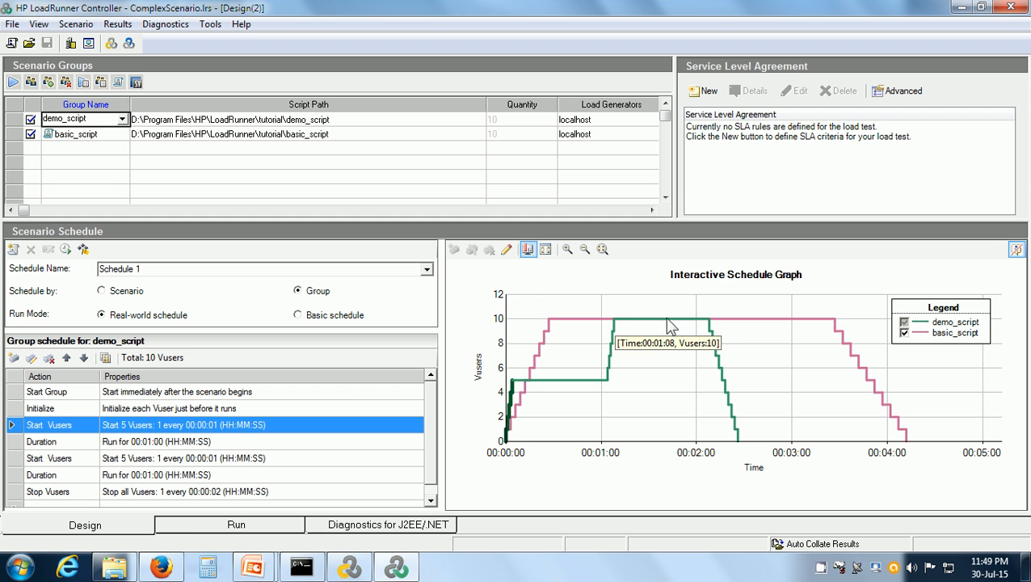
pyautogui.moveTo(707, 323)
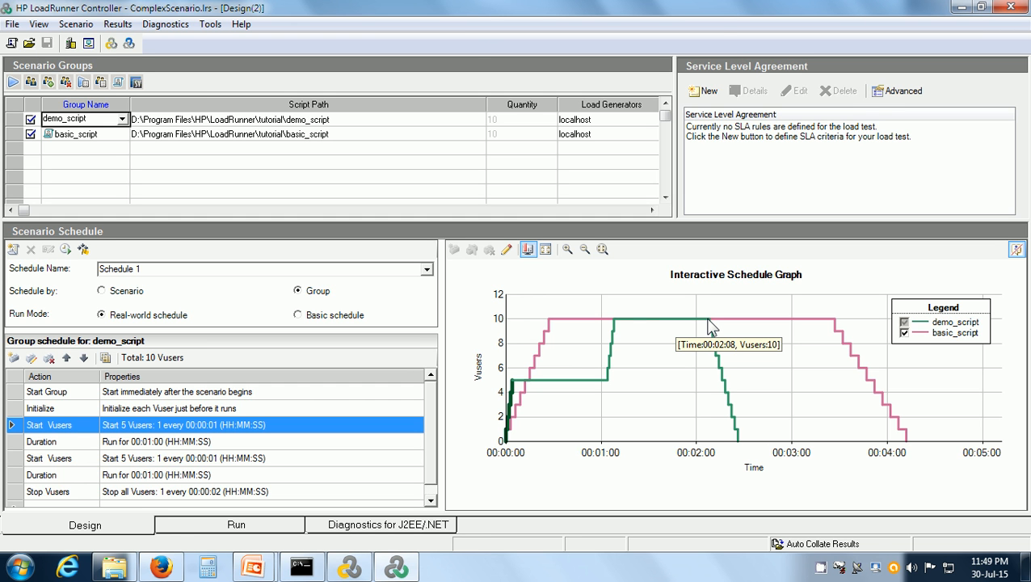